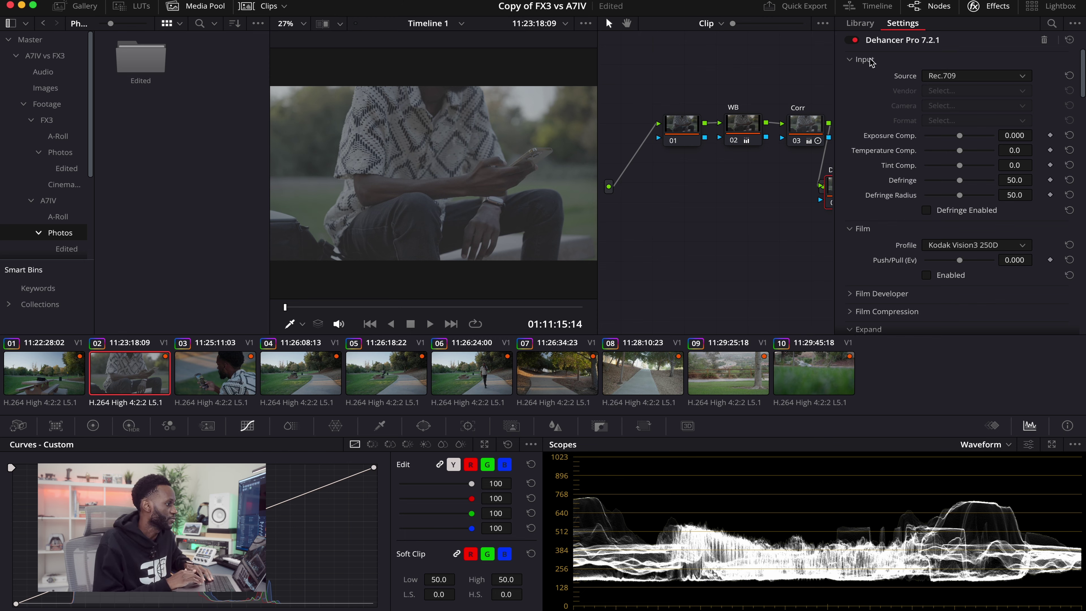
click(850, 41)
click(850, 41)
click(850, 40)
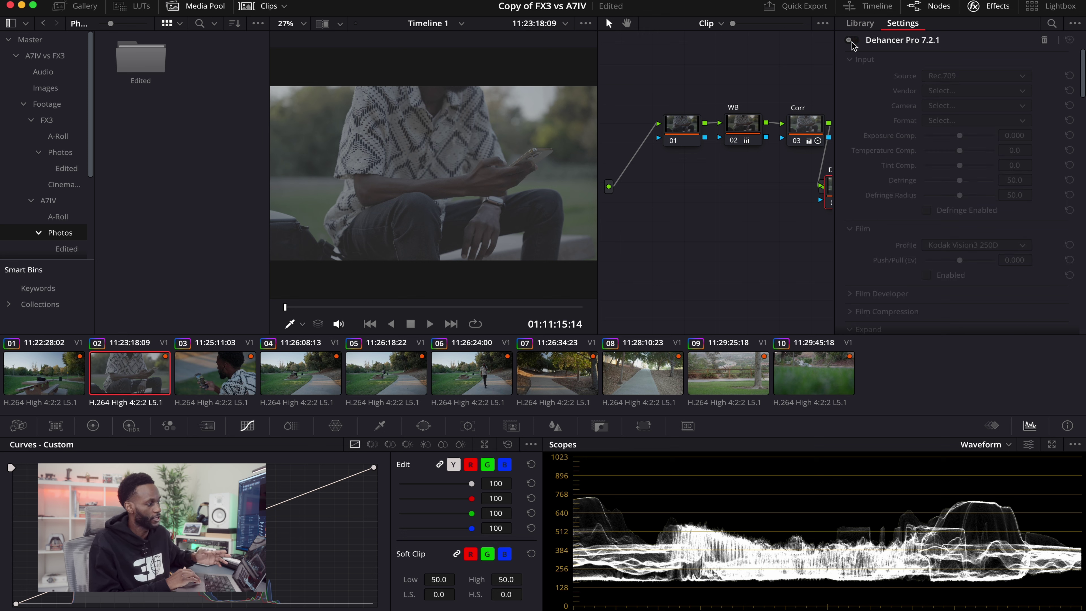
click(852, 41)
click(851, 41)
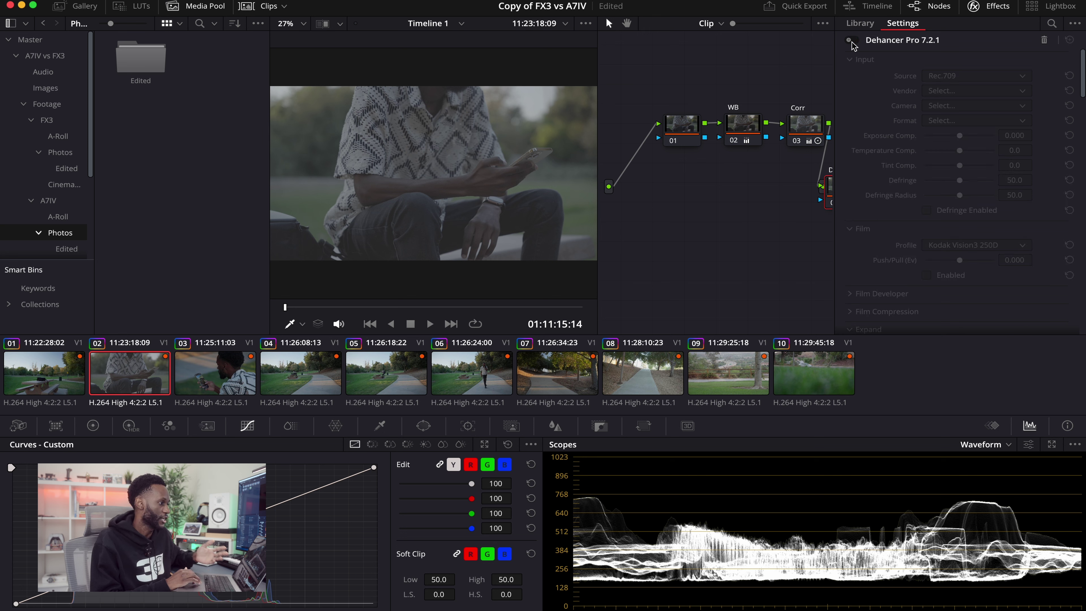
click(852, 40)
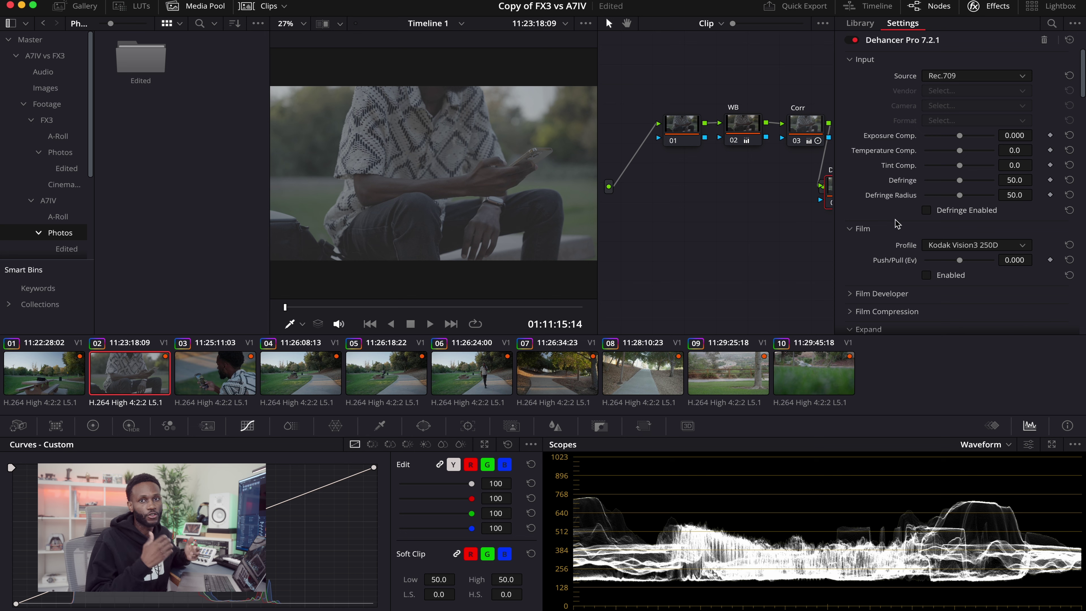
scroll(896, 223, down, 10)
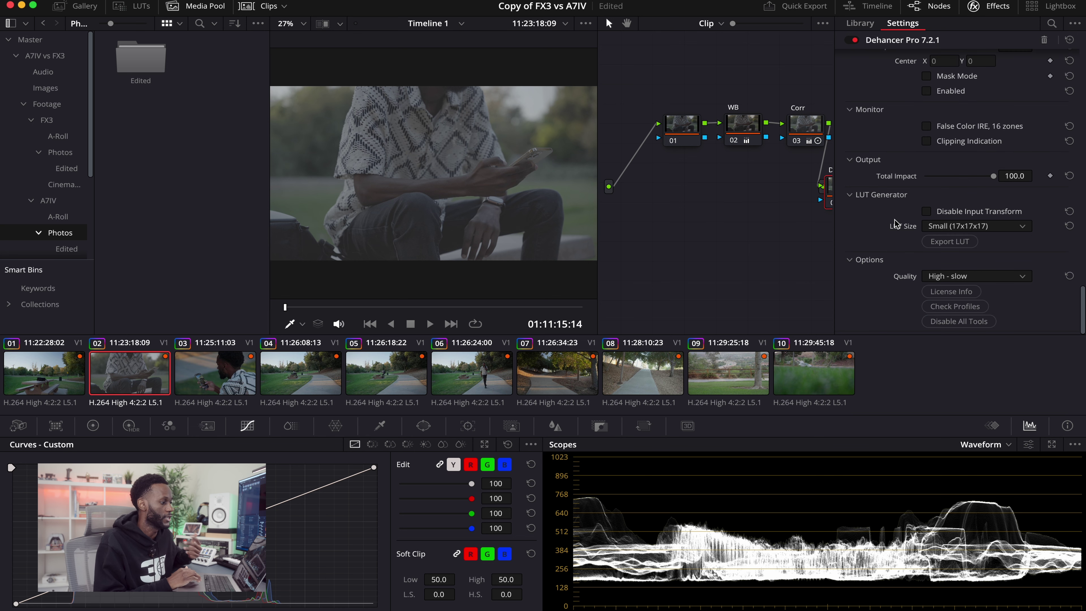
click(926, 277)
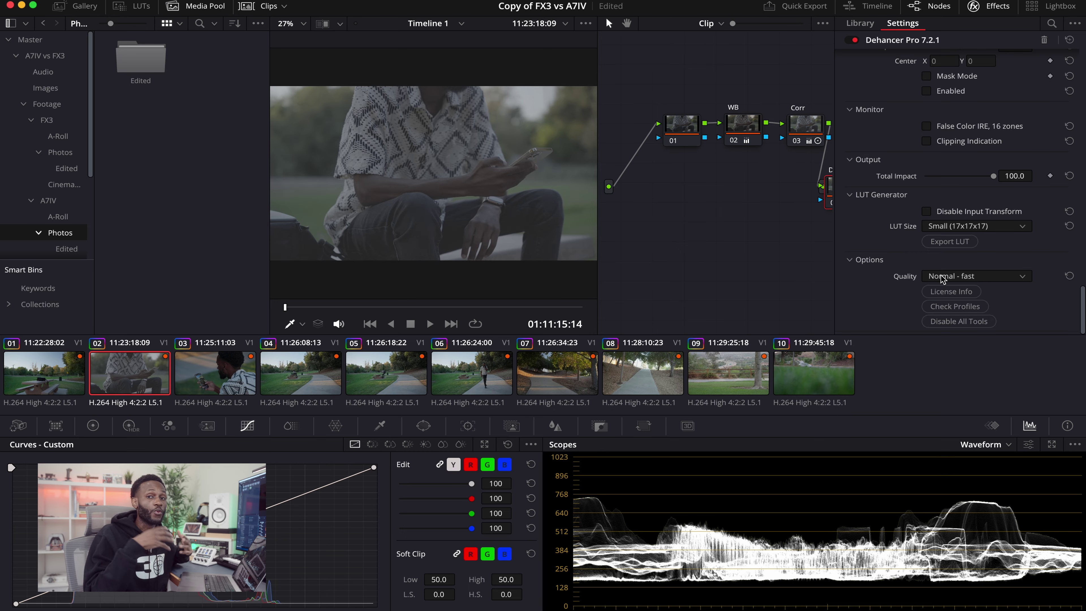
click(943, 277)
click(947, 305)
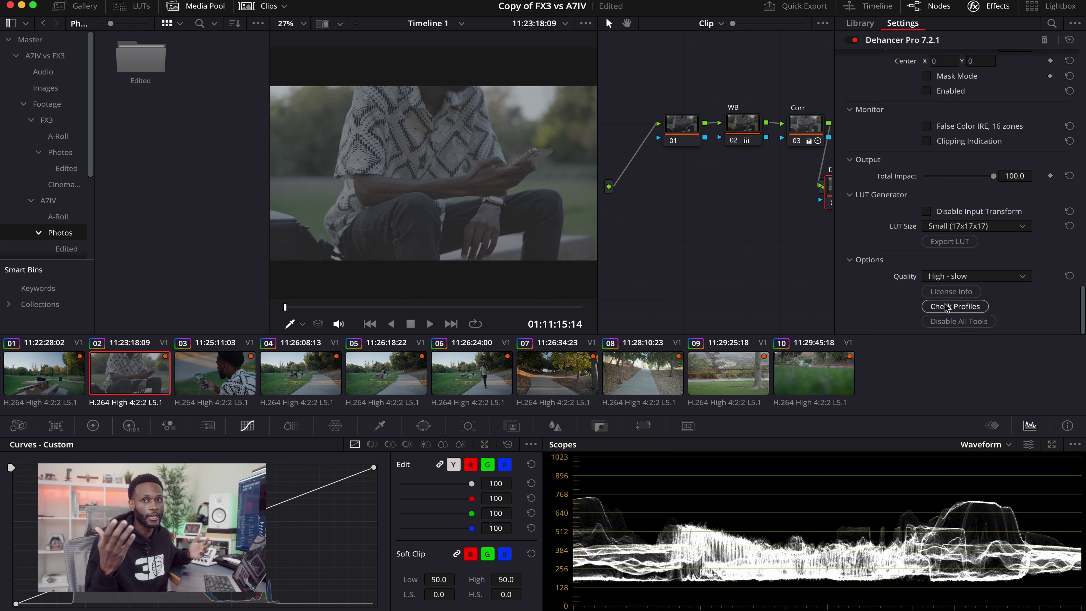
scroll(947, 307, up, 10)
Step: Switch the input to camera mode: Sony Alpha 7 IV, S-Log3 S-Gamut3.Cine format
click(948, 77)
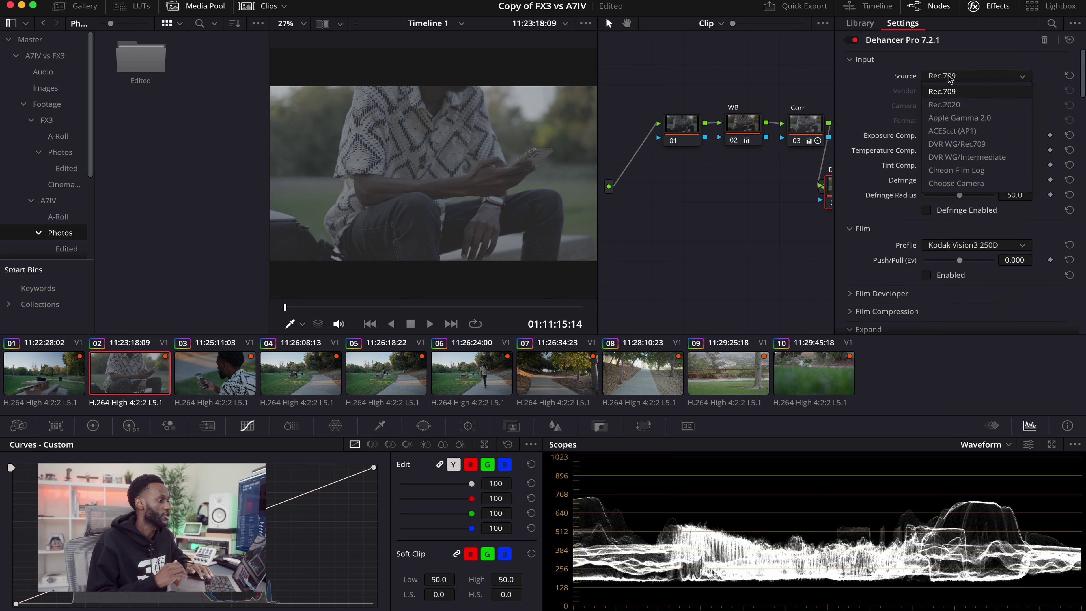
click(962, 76)
click(962, 75)
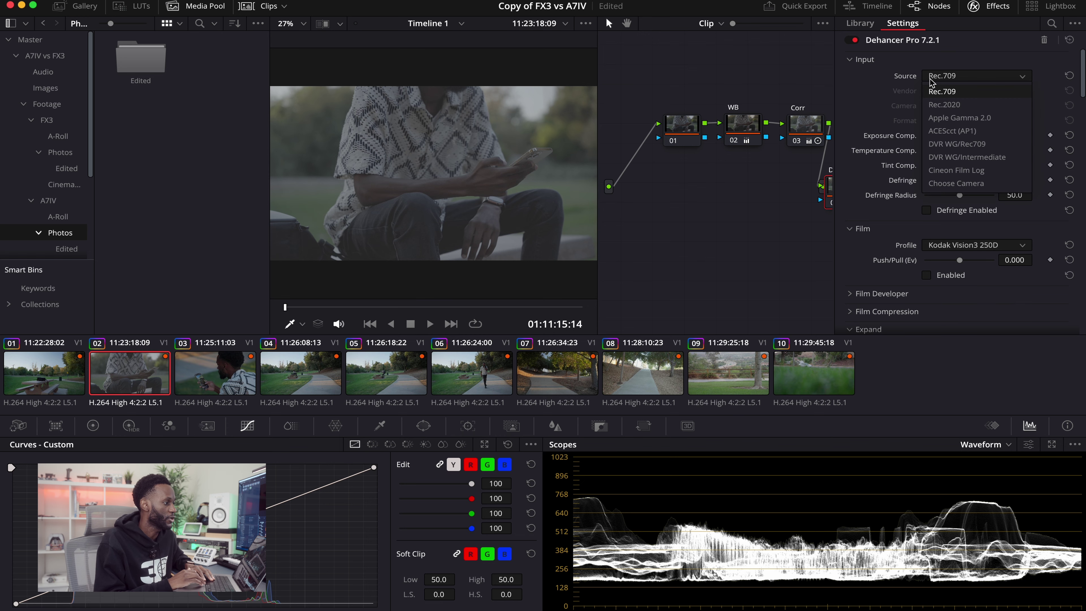
click(958, 183)
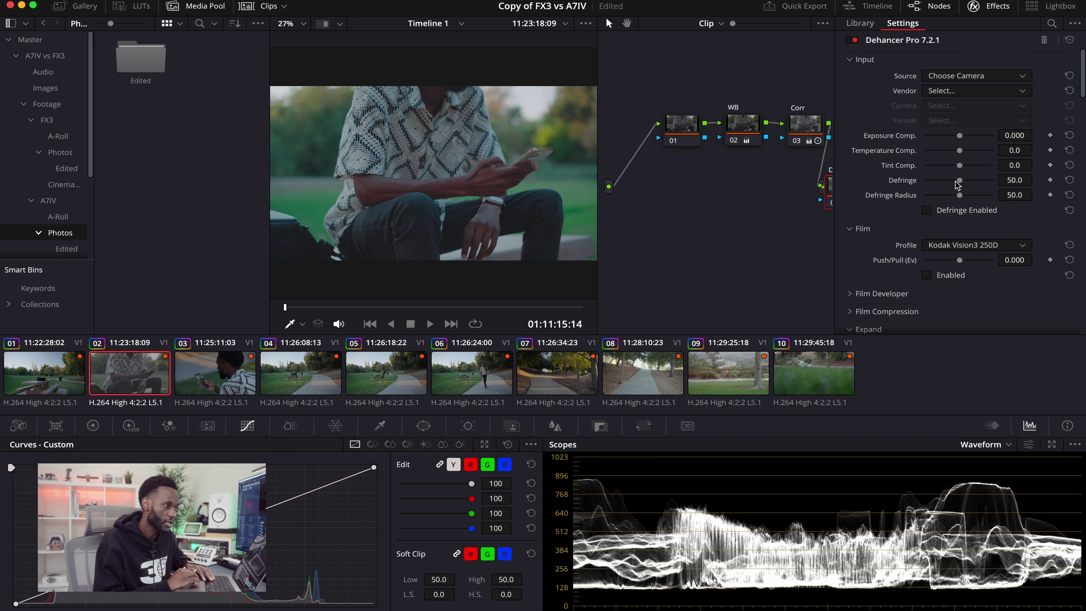
click(955, 91)
scroll(953, 171, down, 1)
click(940, 225)
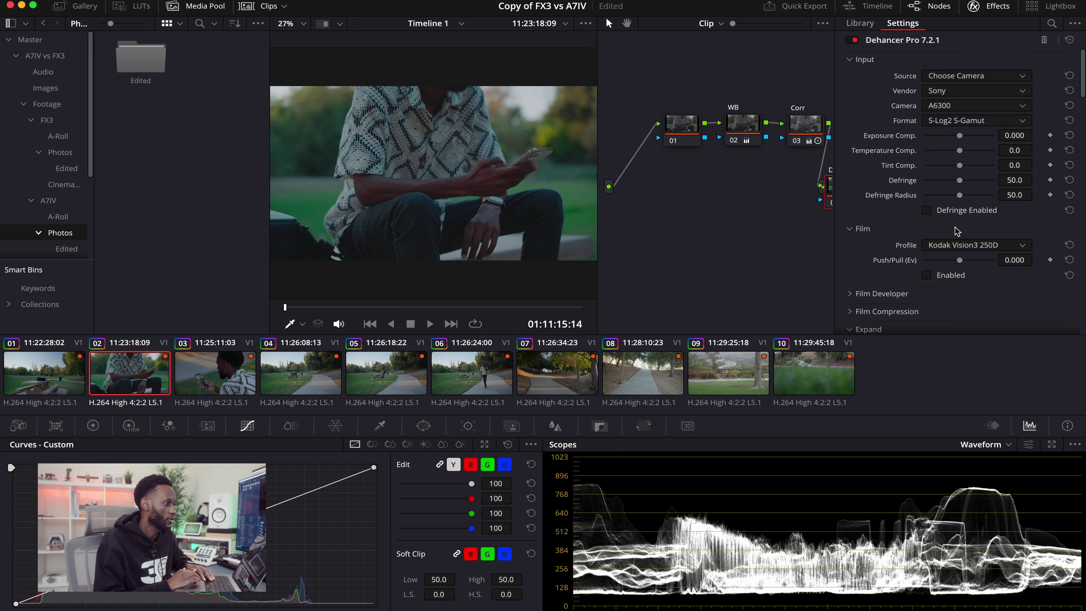
click(953, 105)
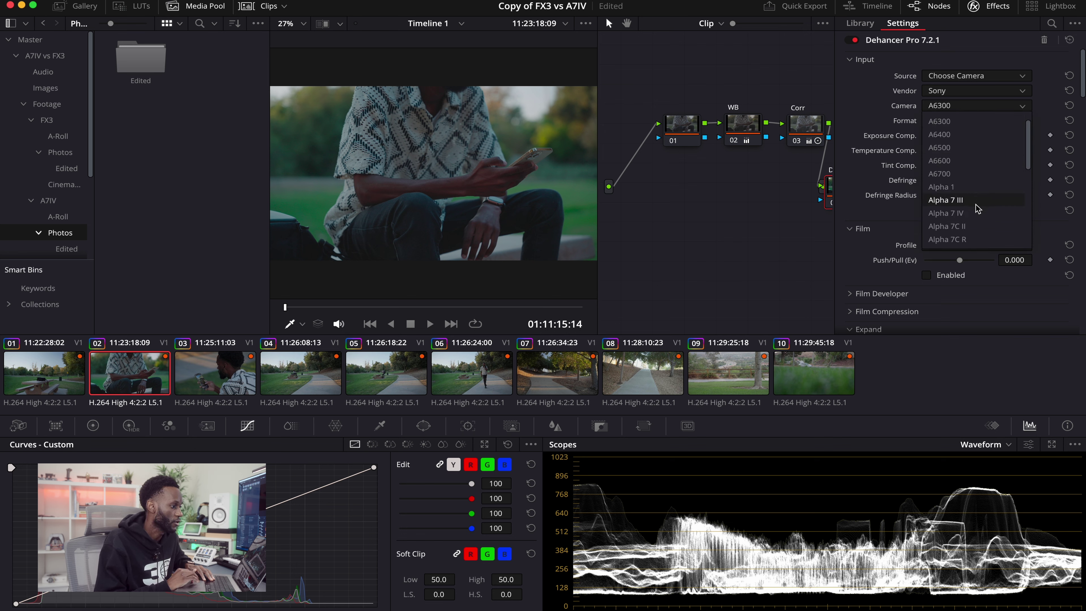
click(976, 213)
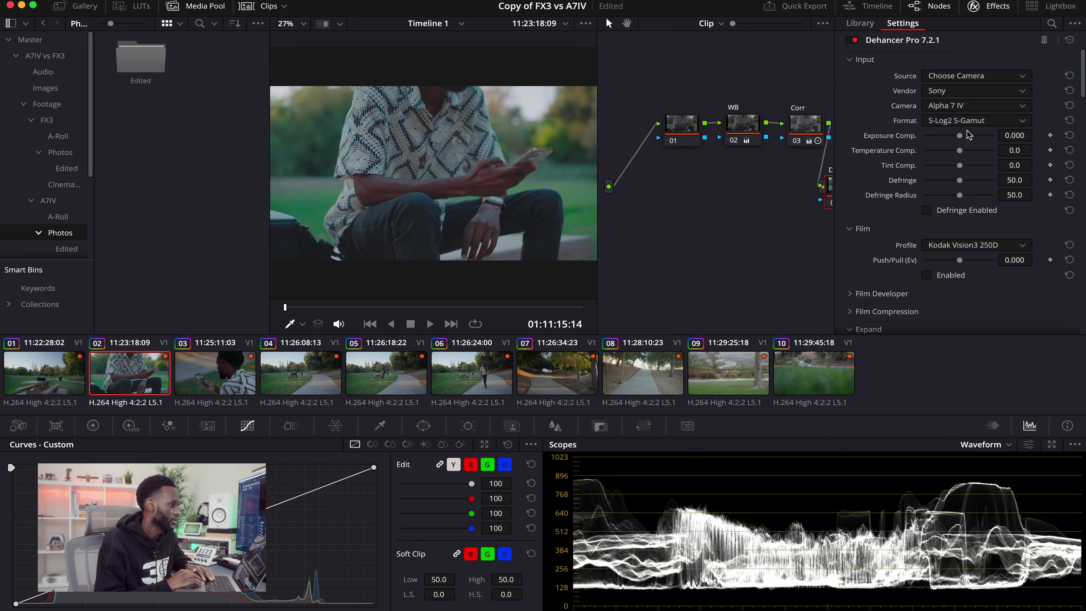
click(969, 124)
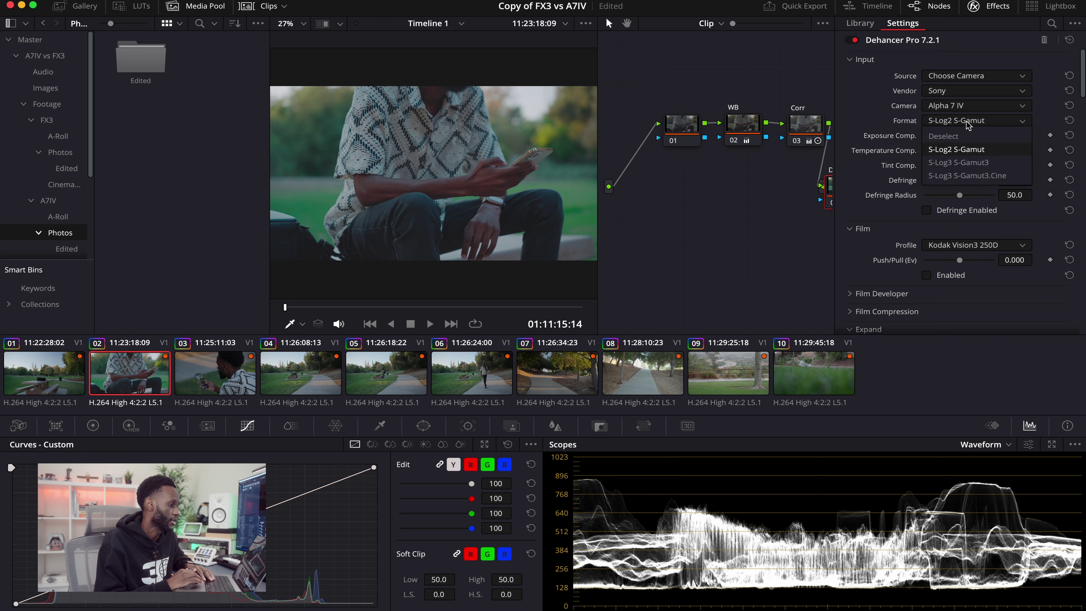
click(971, 176)
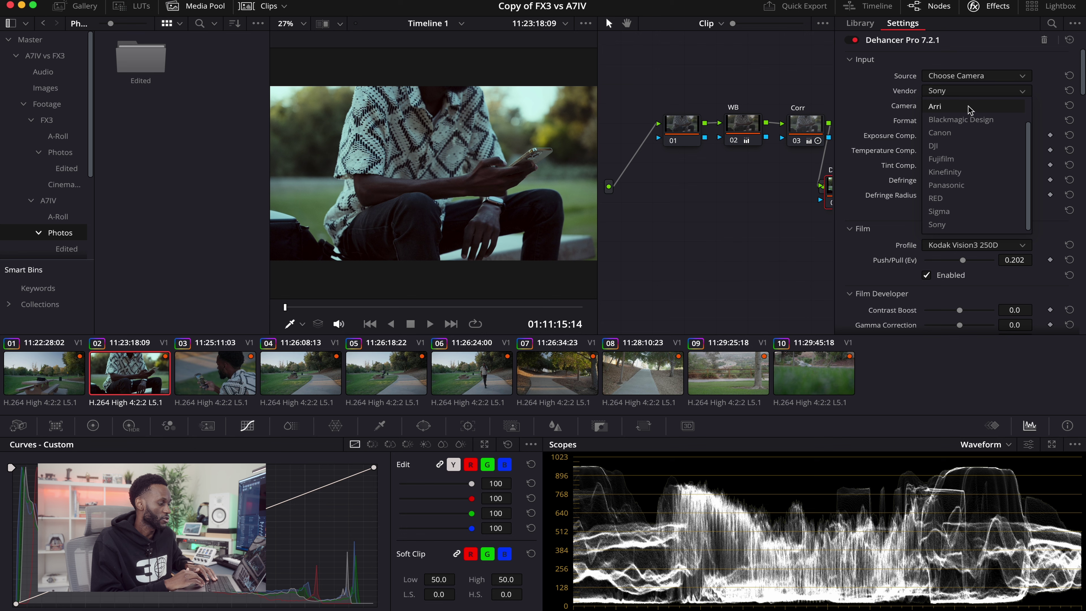
Step: Try the Apple and DJI vendors, restore Sony Alpha 7 IV, and bypass Dehancer to compare
scroll(953, 149, up, 2)
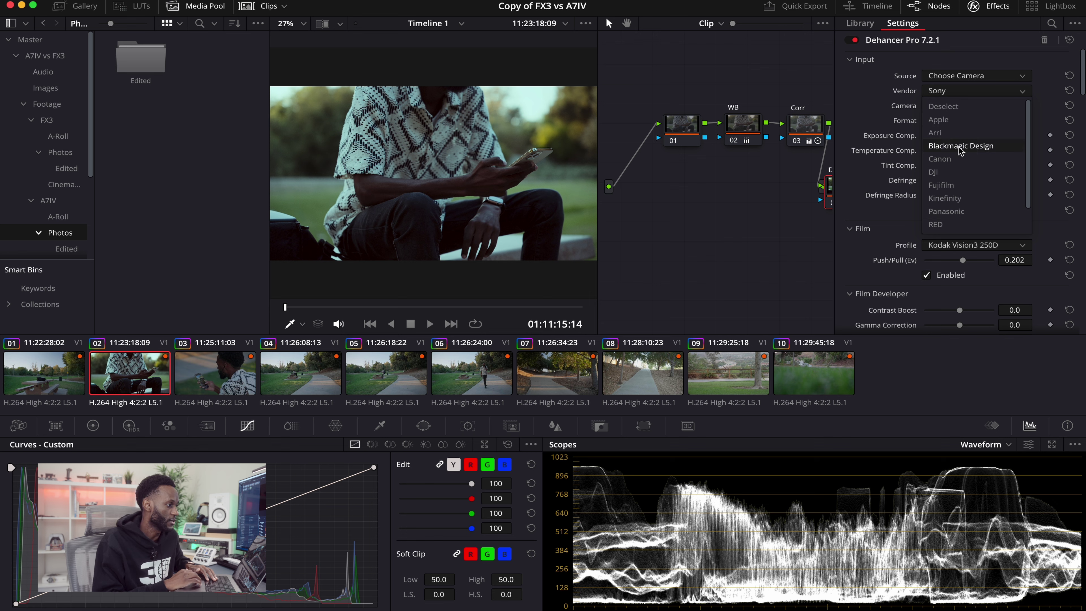
click(956, 122)
click(972, 92)
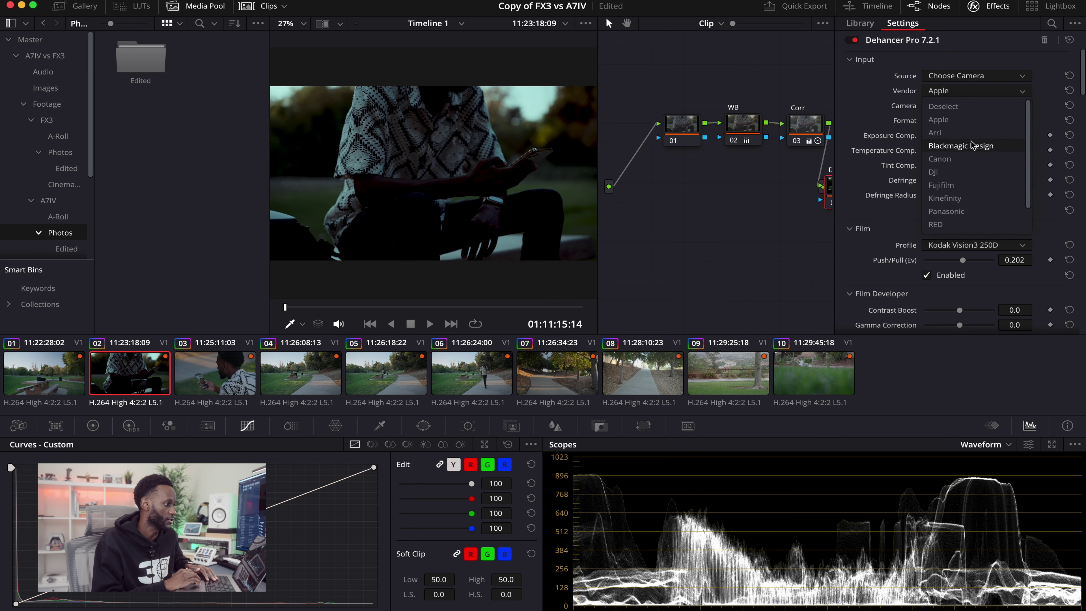
click(962, 171)
click(962, 107)
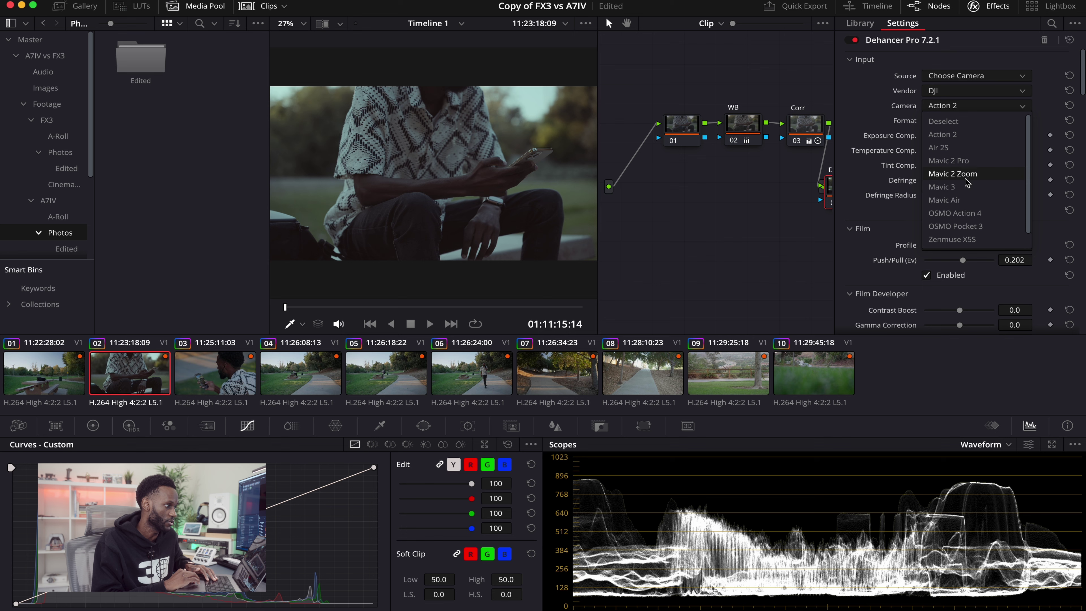
click(969, 204)
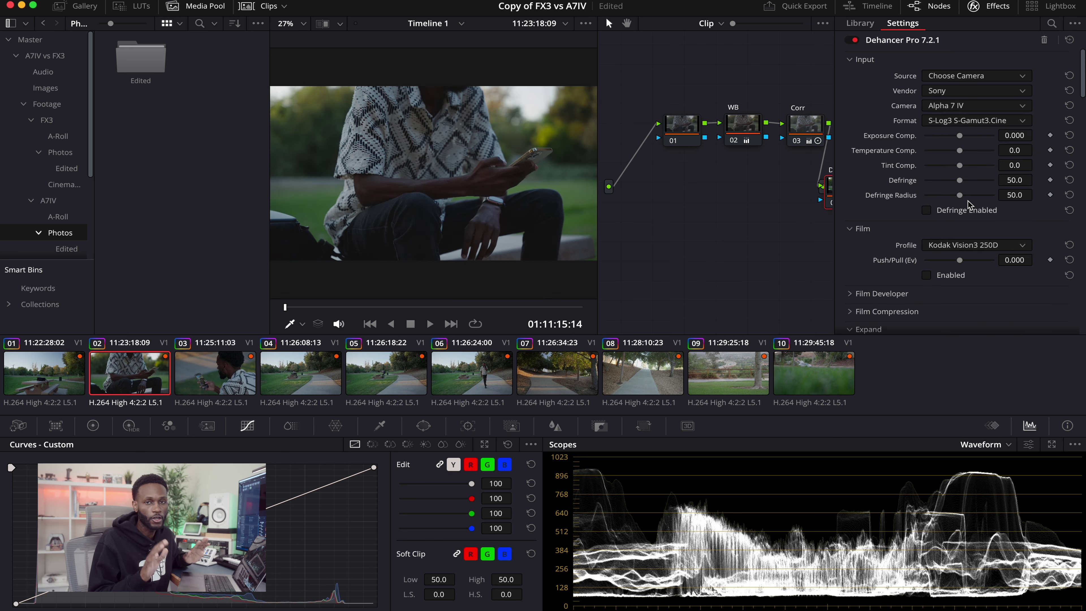
click(855, 40)
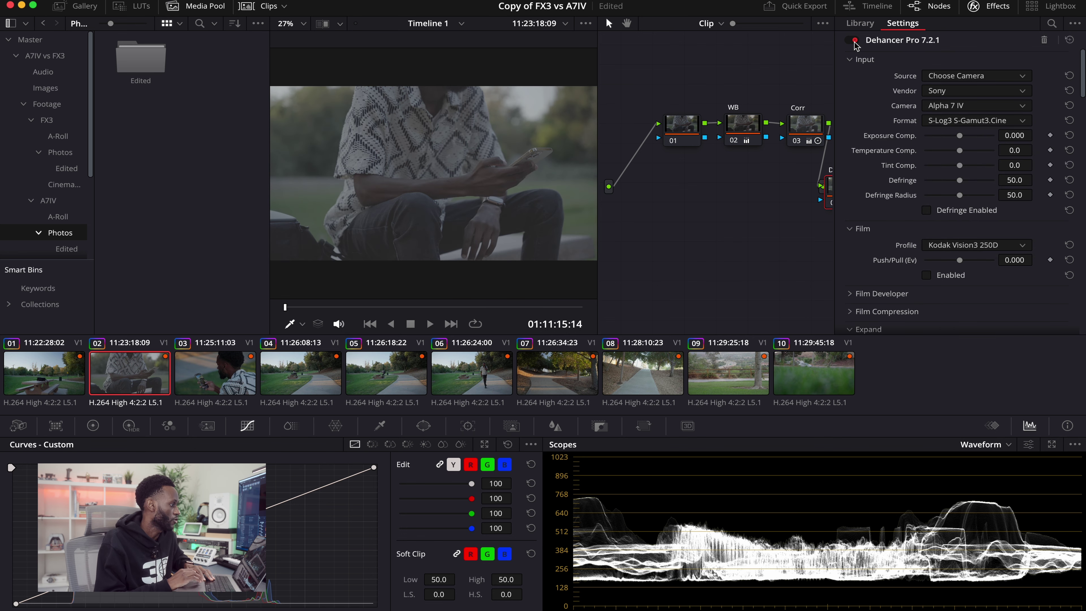
click(854, 40)
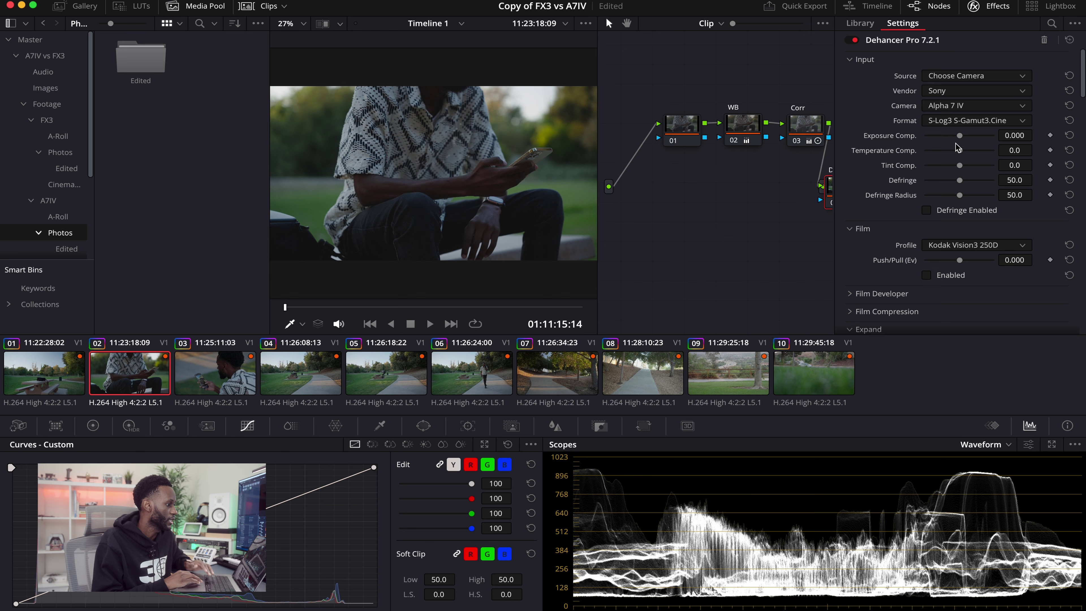
Step: Set Exposure Comp. to 0.522, reset Temperature Comp. to 0.0, and toggle the WB node to compare
drag(962, 138, 967, 146)
drag(959, 150, 956, 150)
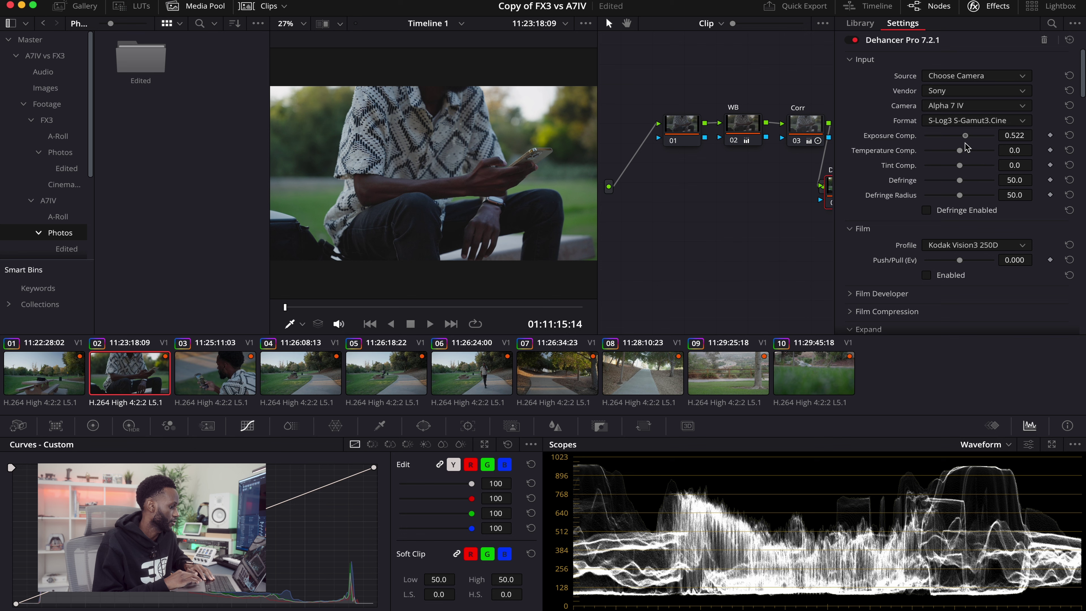
click(1069, 151)
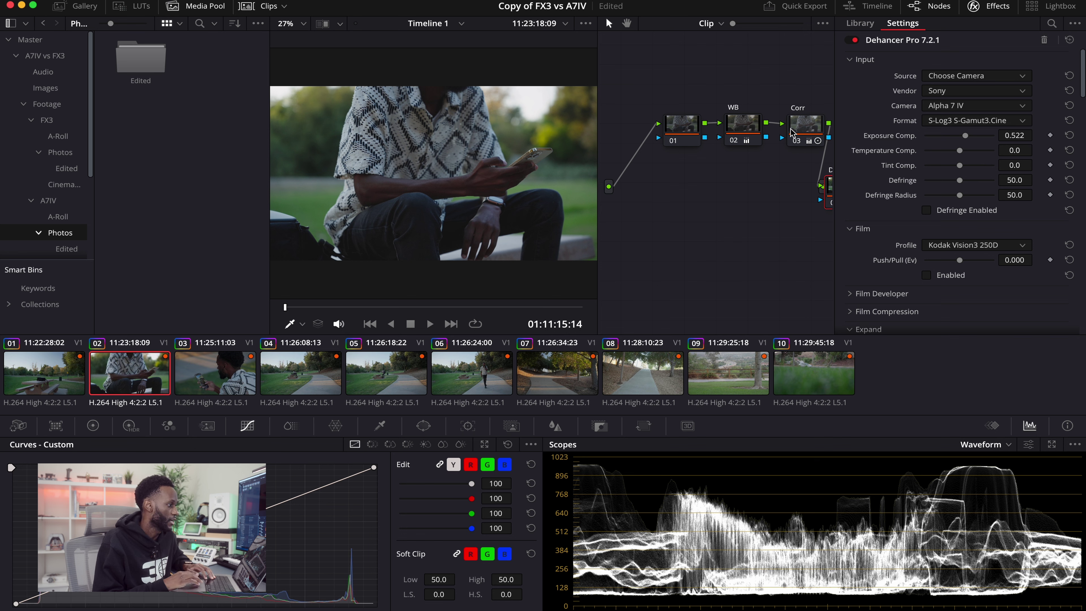
click(733, 141)
click(733, 142)
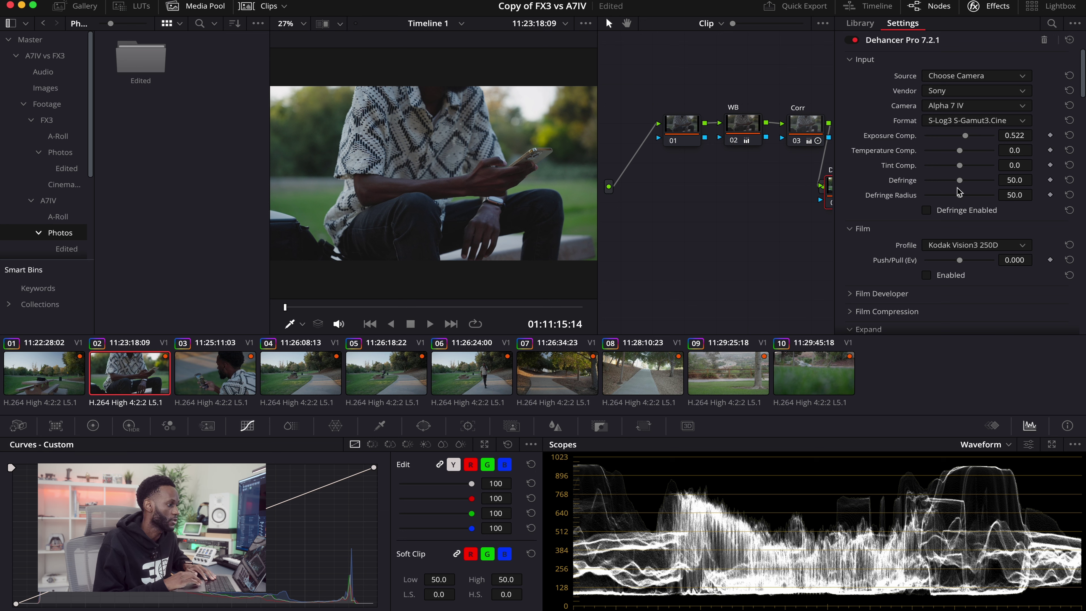
scroll(984, 239, down, 2)
Step: Enable film emulation in the Film section, applying the Kodak Vision3 250D profile
scroll(984, 239, down, 1)
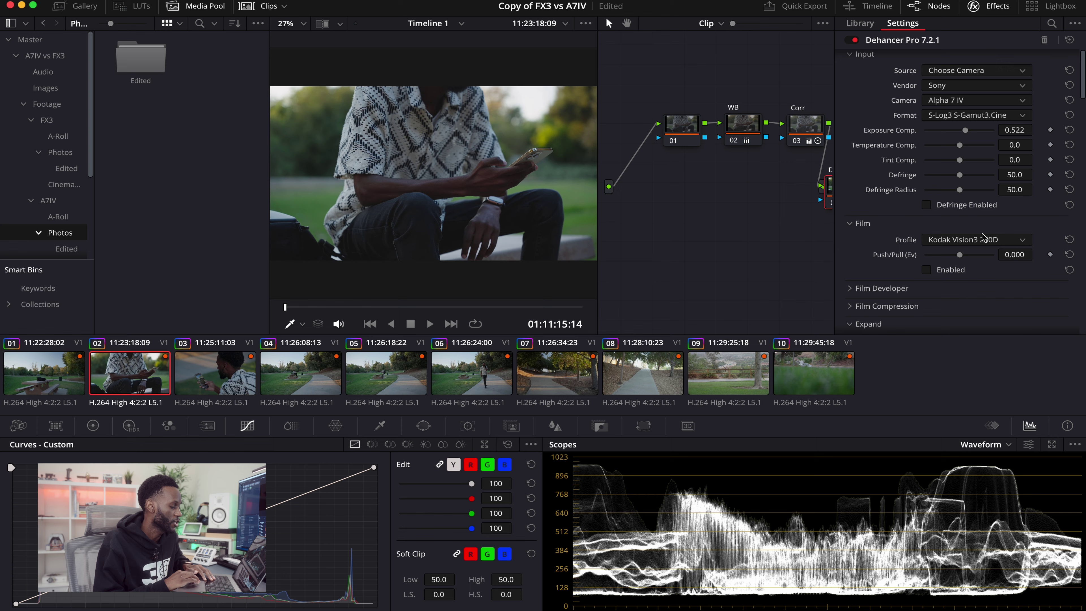
scroll(984, 239, down, 5)
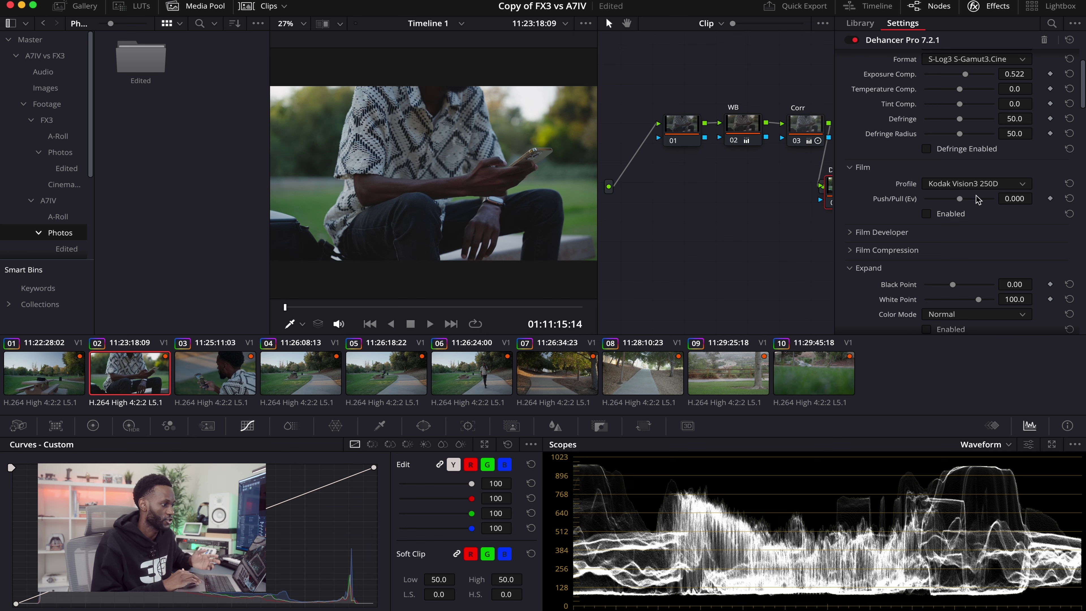
click(927, 215)
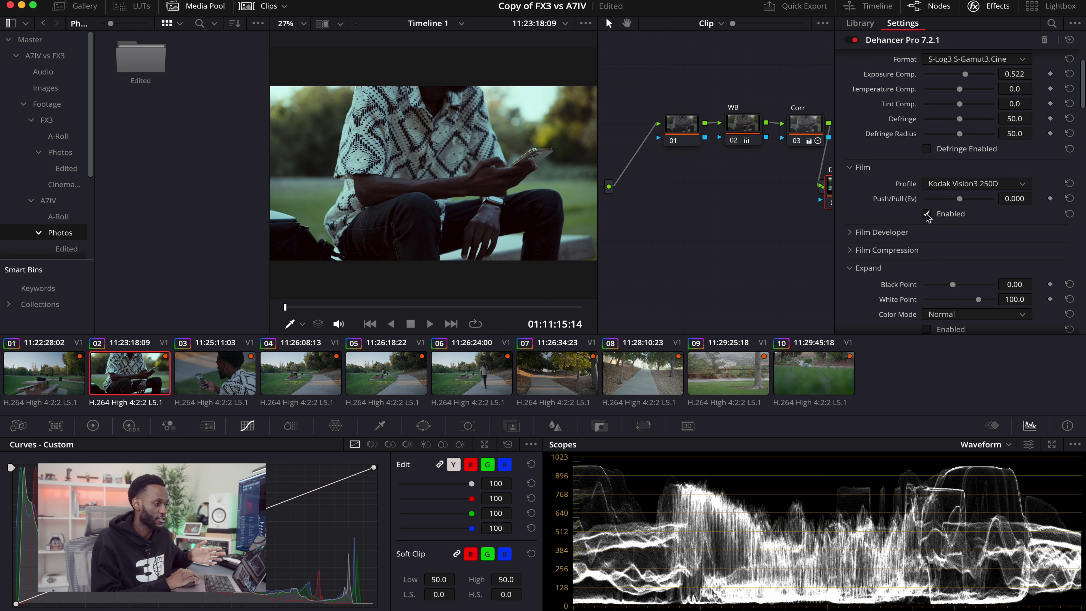
click(954, 184)
Step: Preview the Cinestill 50D, Cinestill 800T, Fuji Eterna Vivid 500 and Neopan Acros 100 film profiles
scroll(971, 256, down, 10)
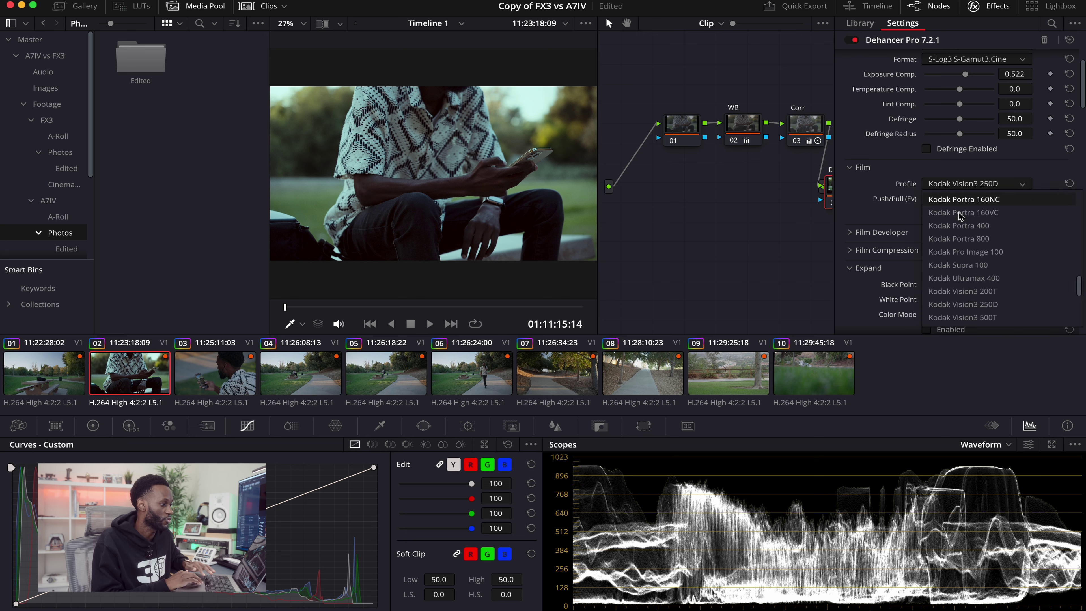
scroll(975, 267, up, 15)
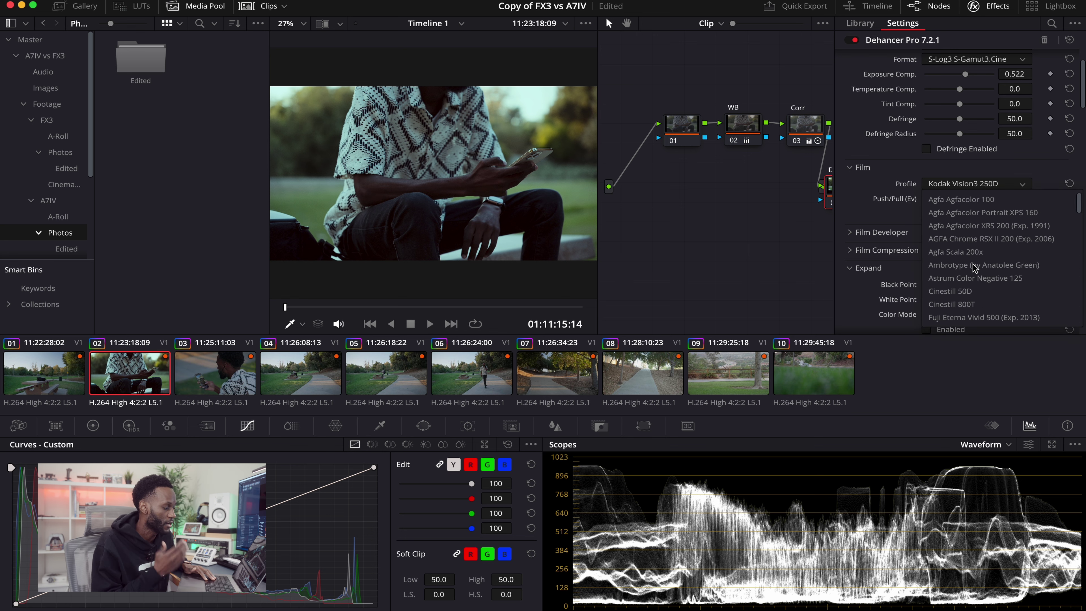
click(975, 291)
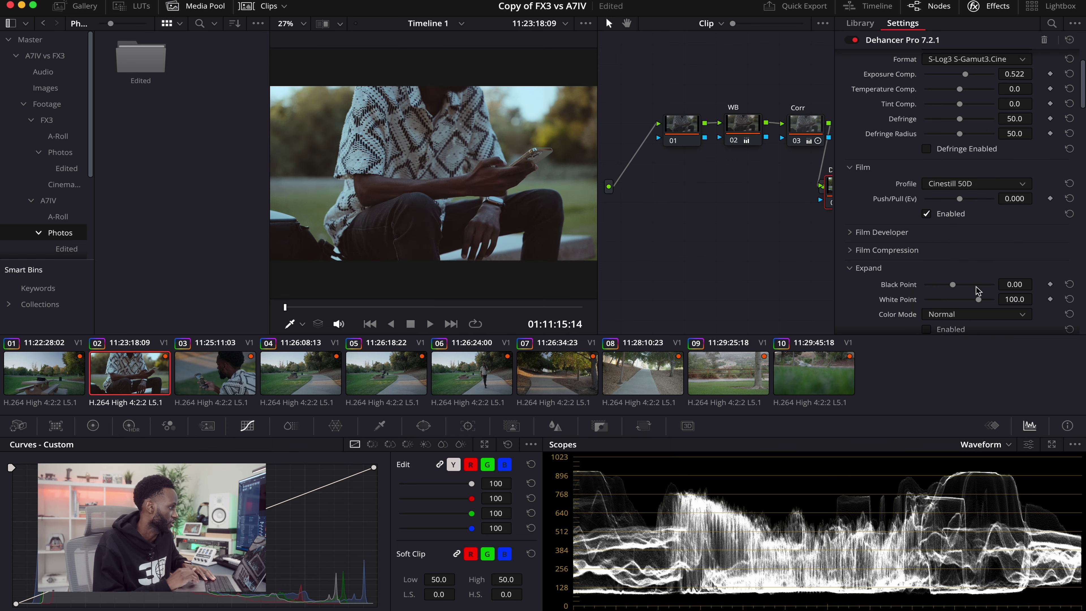
click(968, 185)
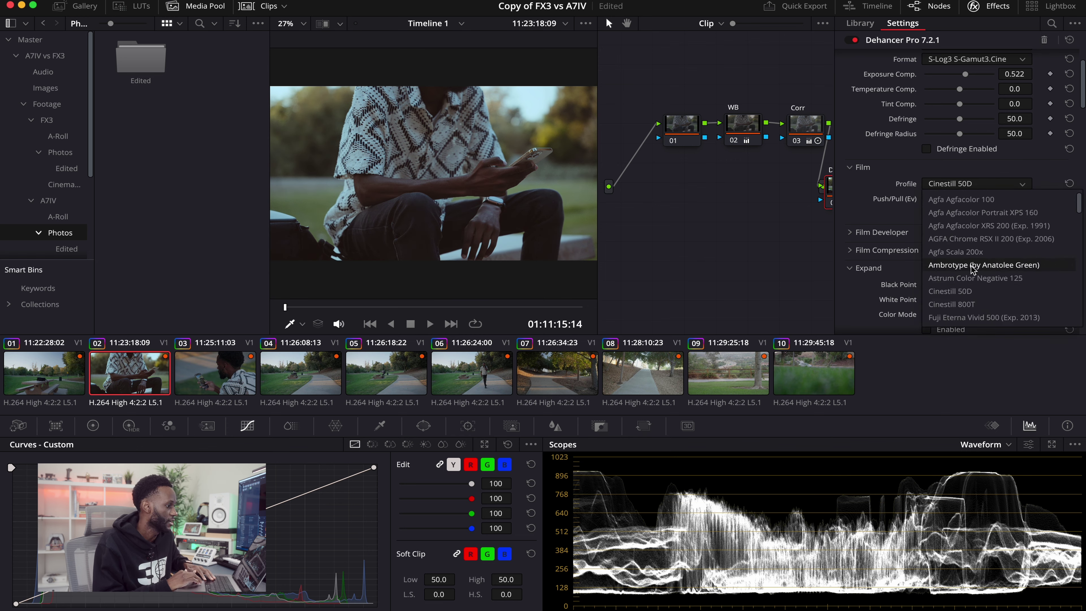
click(978, 279)
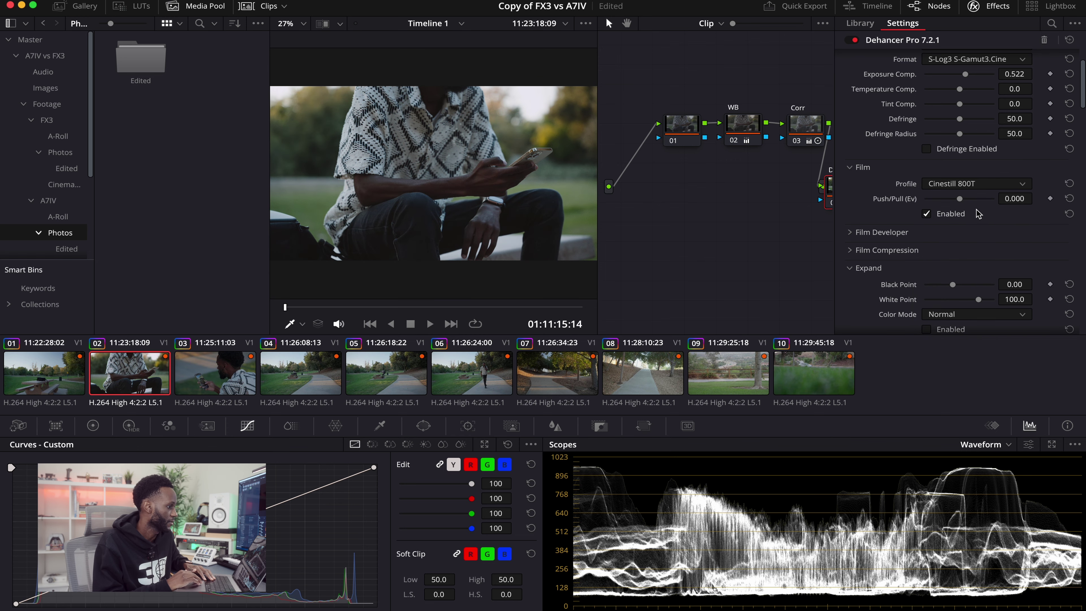
click(971, 188)
scroll(977, 265, down, 2)
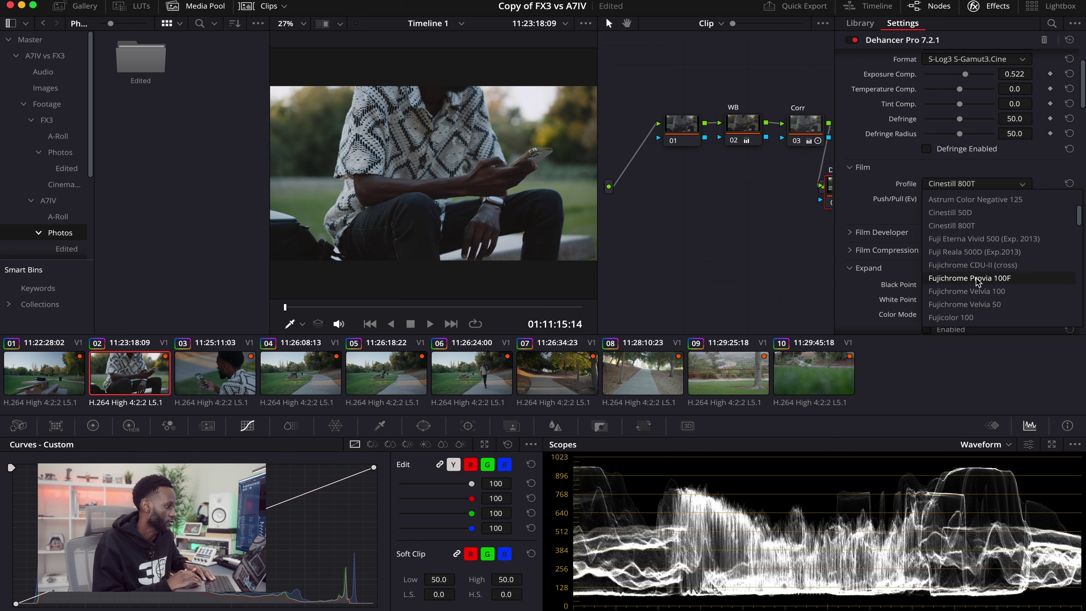
click(961, 239)
click(961, 184)
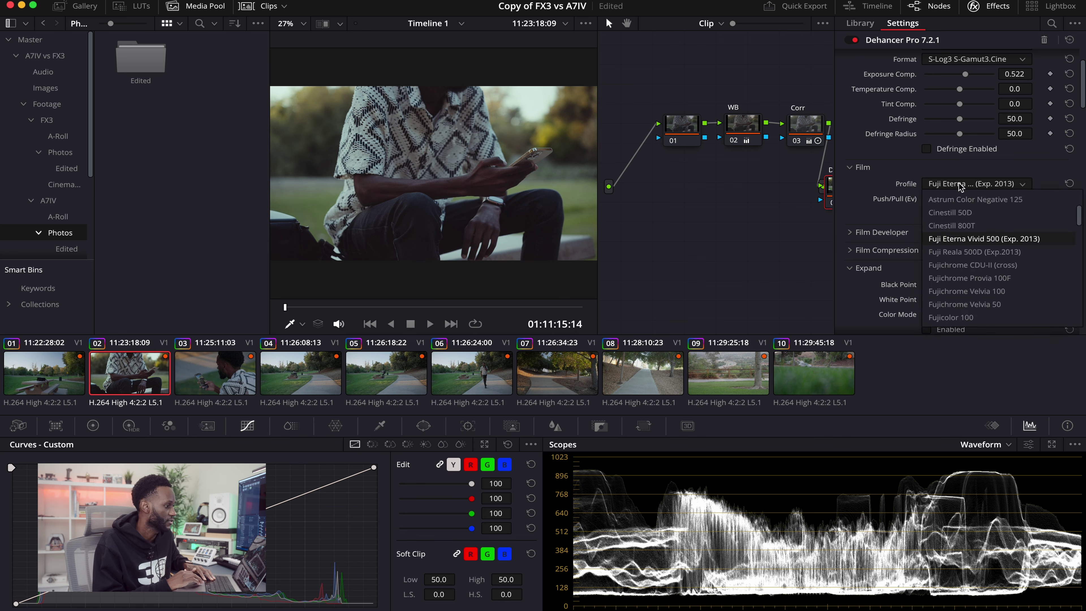
click(962, 194)
Step: Settle on Kodak Vision3 250D and push the film exposure to 0.202 Ev
click(962, 187)
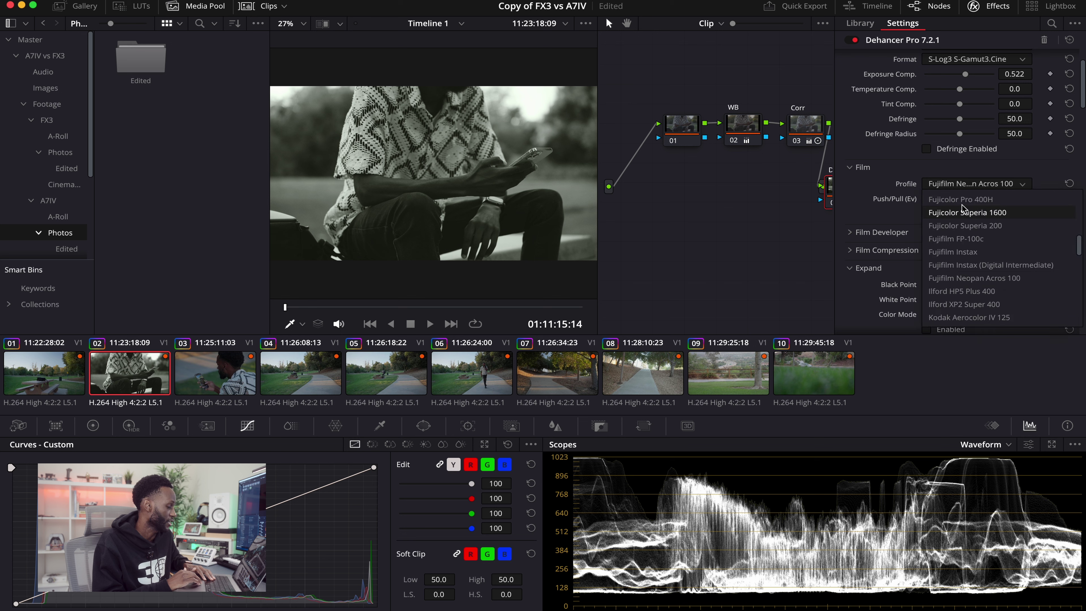
scroll(962, 235, up, 5)
scroll(966, 270, down, 6)
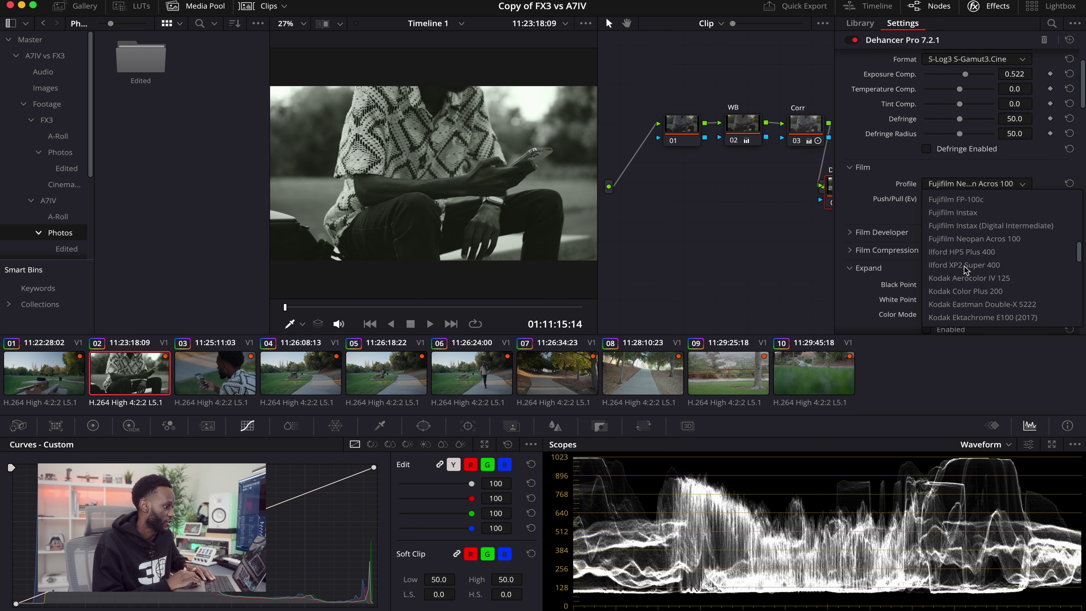
scroll(967, 261, down, 2)
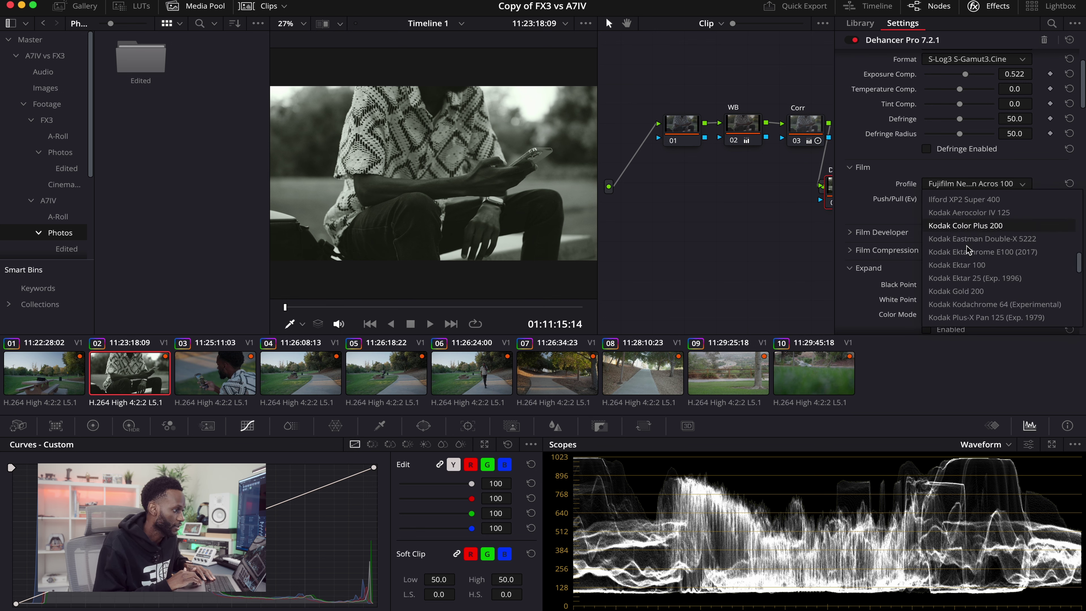
scroll(969, 250, down, 10)
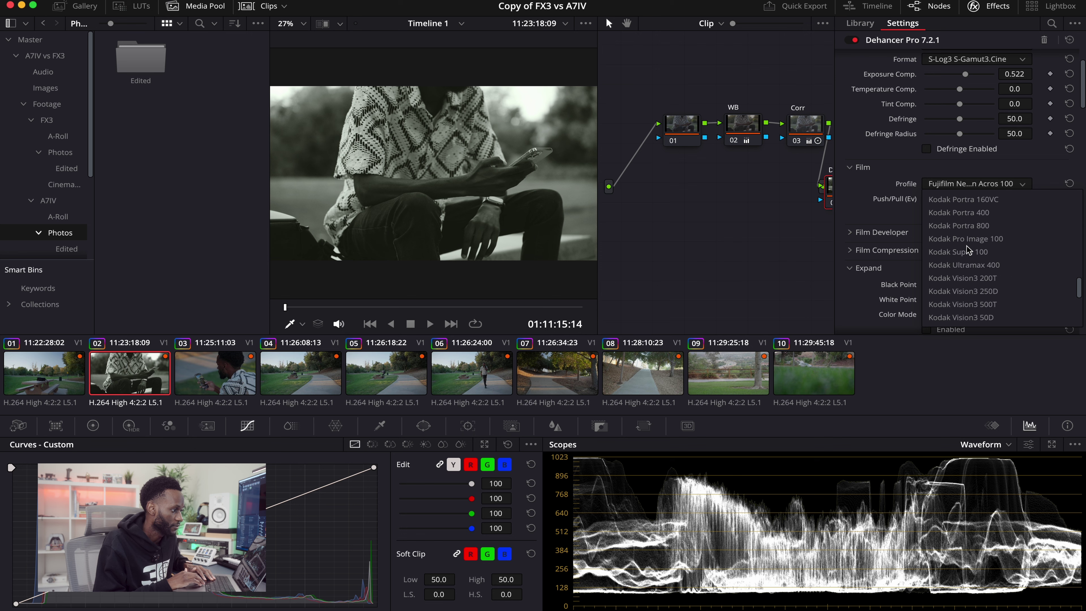
click(988, 291)
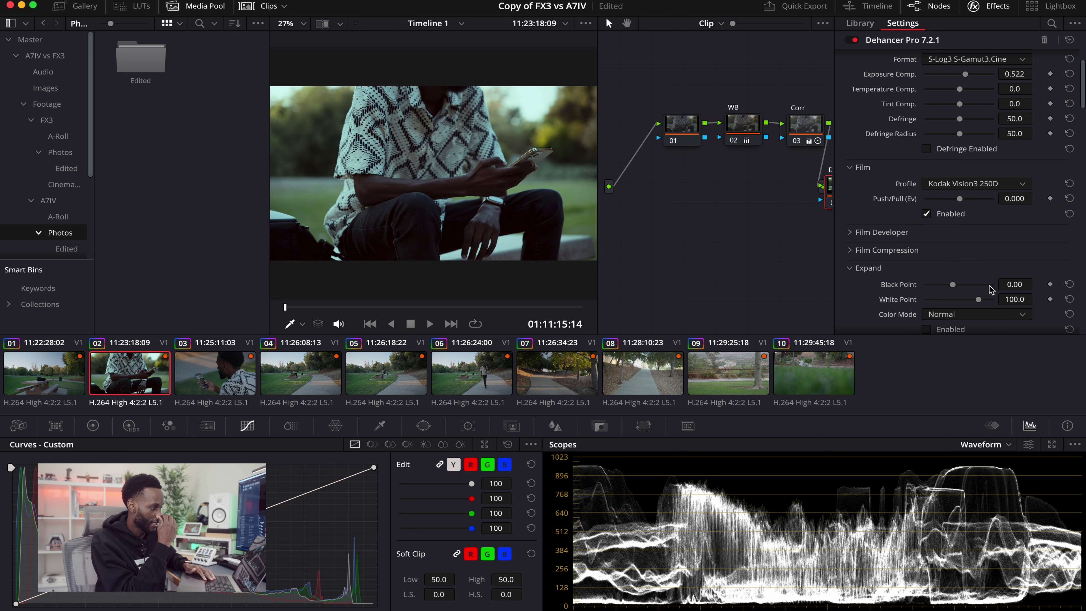
drag(959, 199, 964, 226)
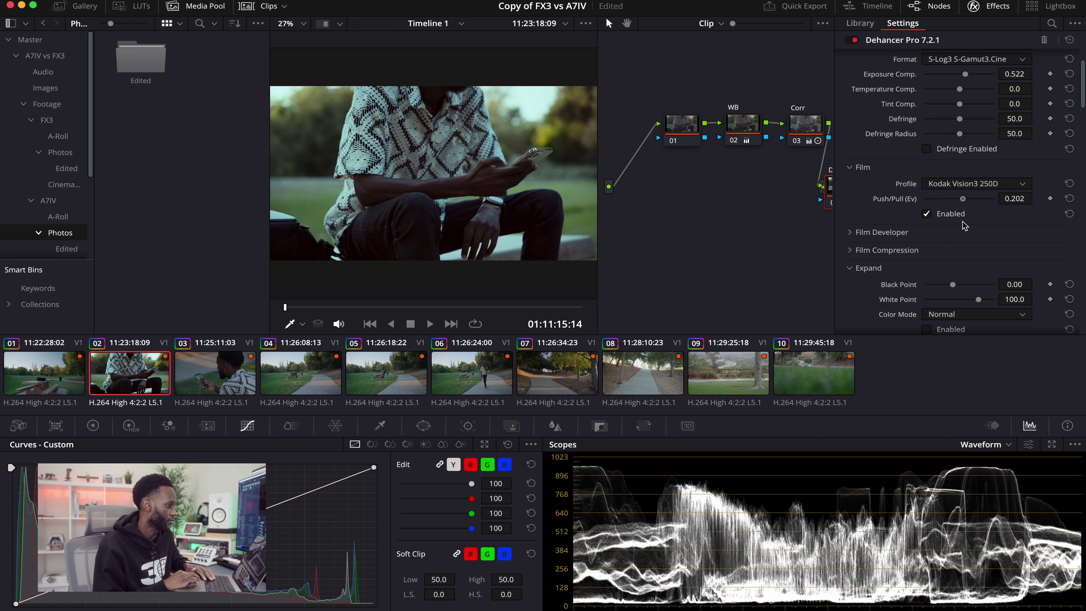
scroll(964, 226, down, 4)
click(961, 140)
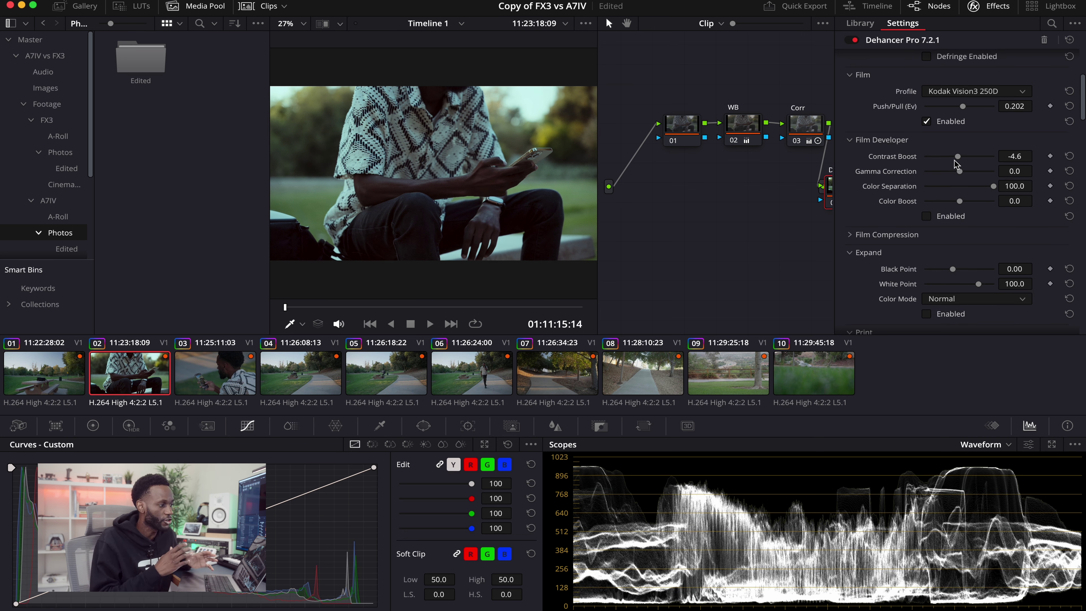
Step: Enable Film Developer with Contrast Boost -8.3, Gamma -1.4 and Color Boost 21.1
click(926, 217)
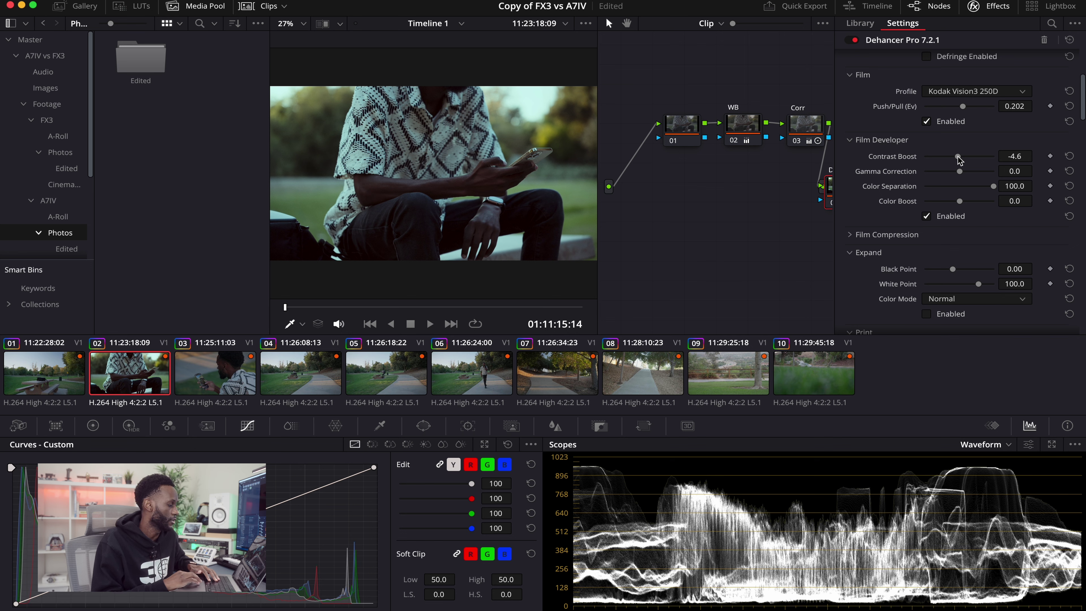
drag(958, 157, 991, 206)
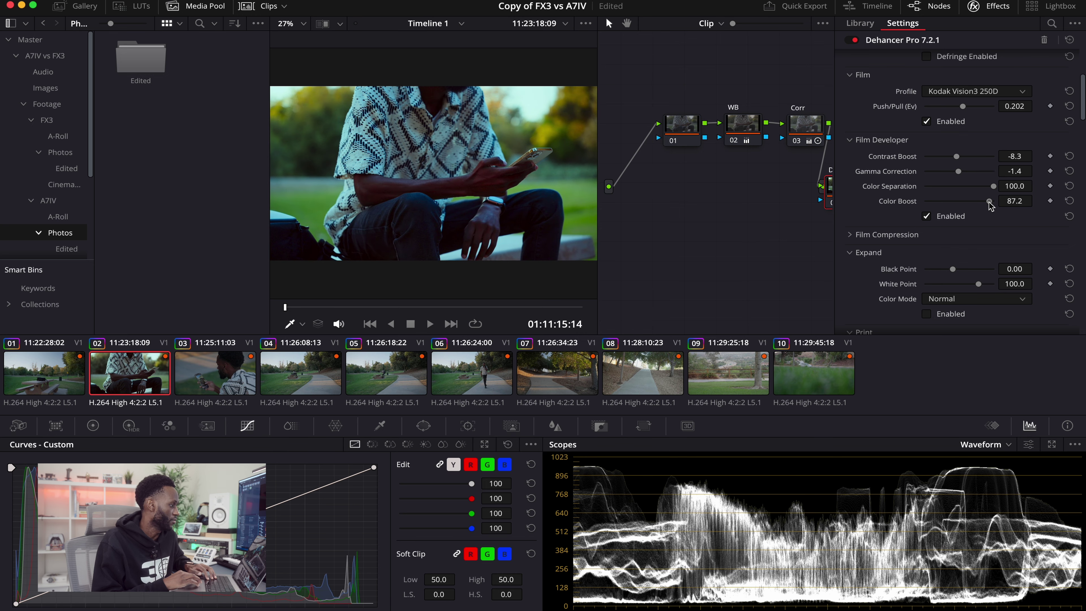
drag(991, 206, 920, 214)
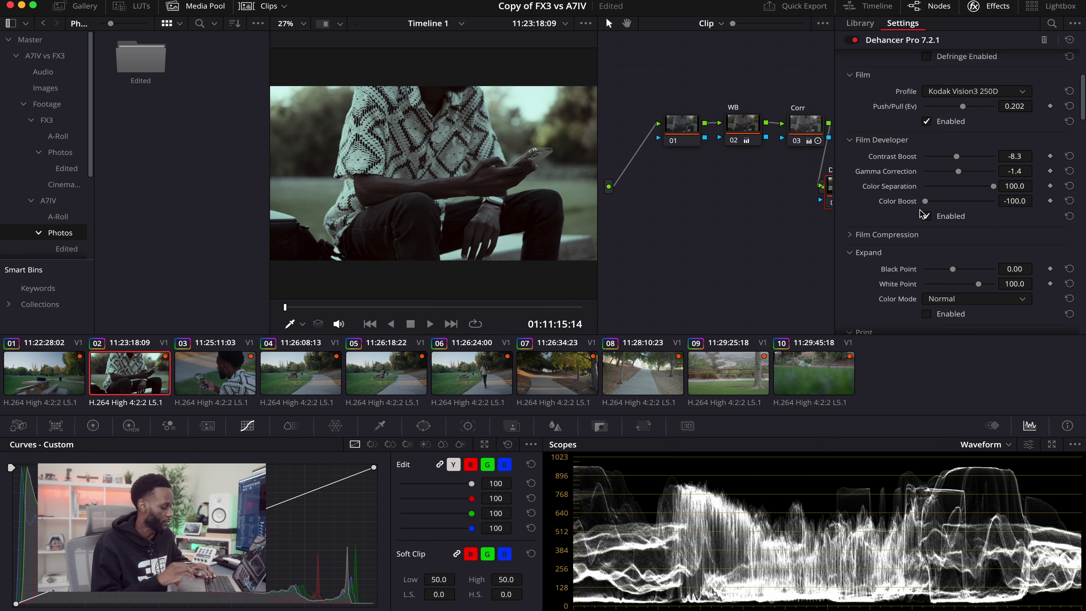
click(967, 201)
scroll(911, 188, down, 3)
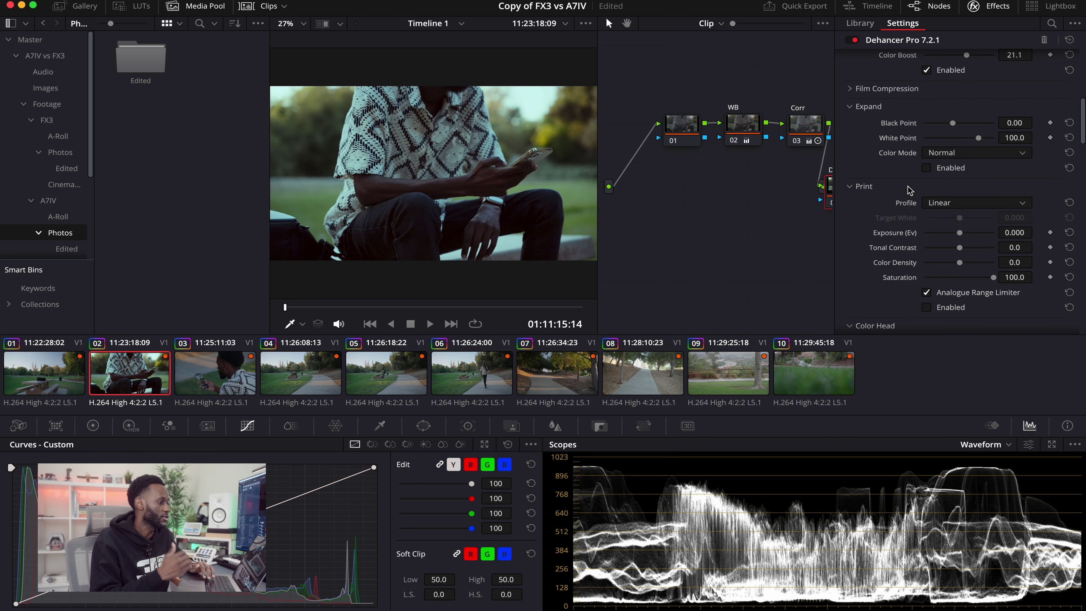
Step: Enable the Print stage with the Linear profile, leaving the Analogue Range Limiter off
click(912, 189)
click(902, 188)
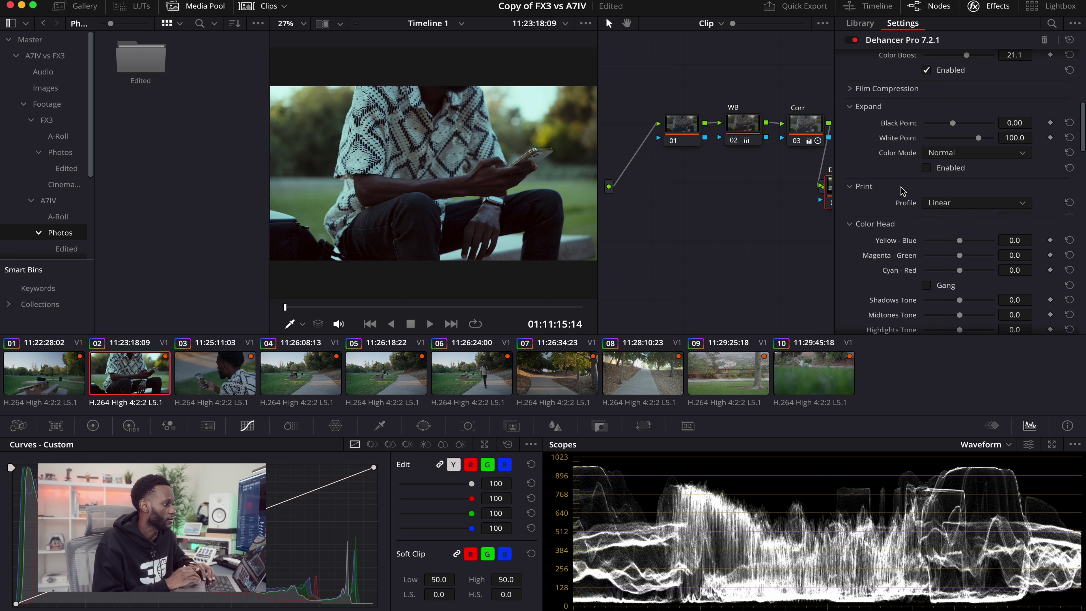
click(947, 203)
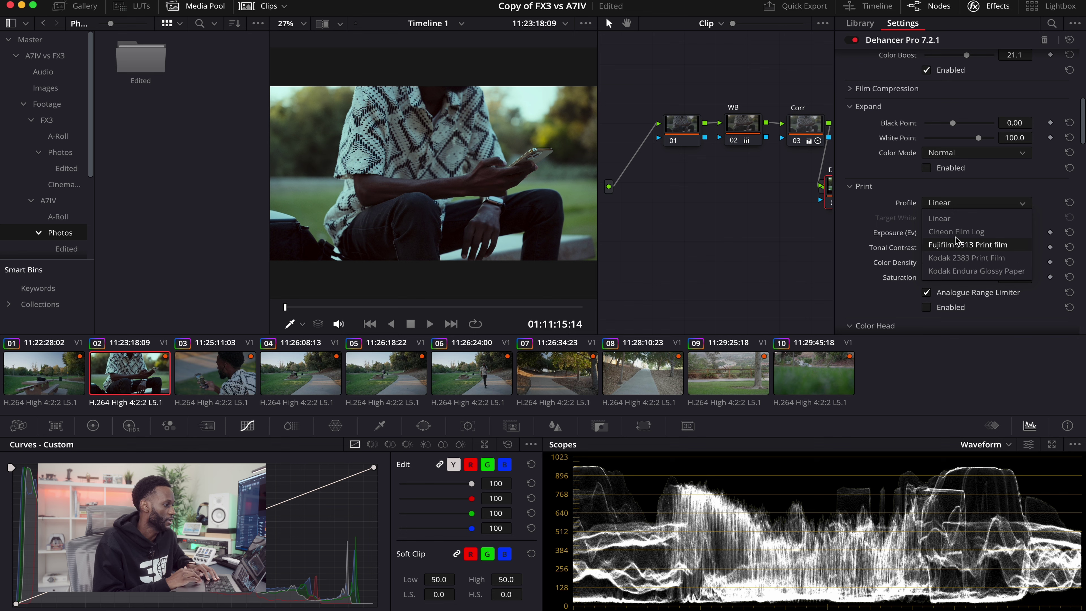
click(894, 295)
click(926, 307)
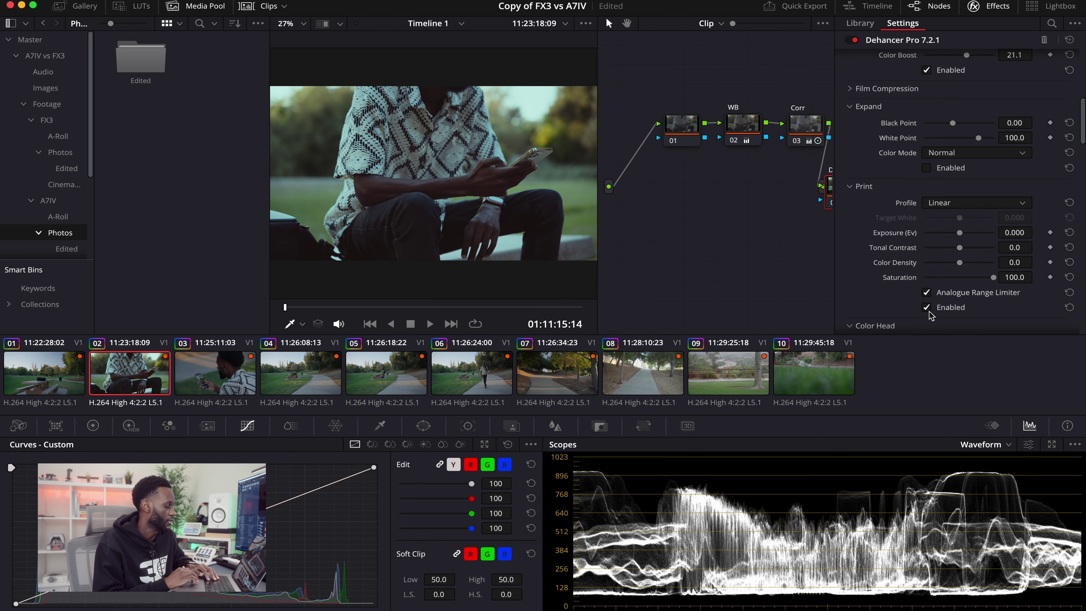
click(927, 307)
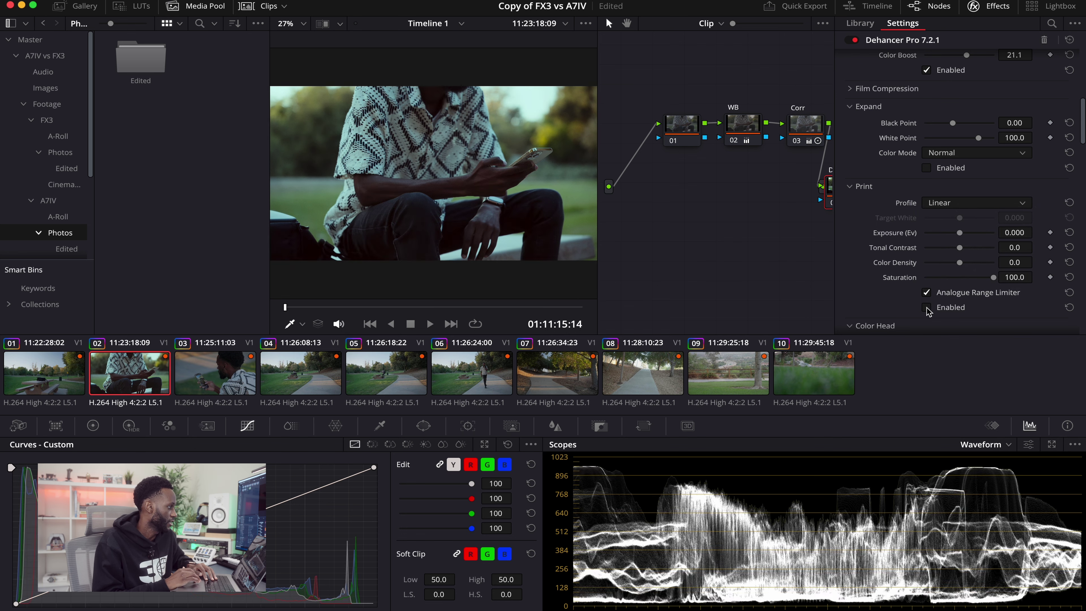
click(926, 308)
click(926, 308)
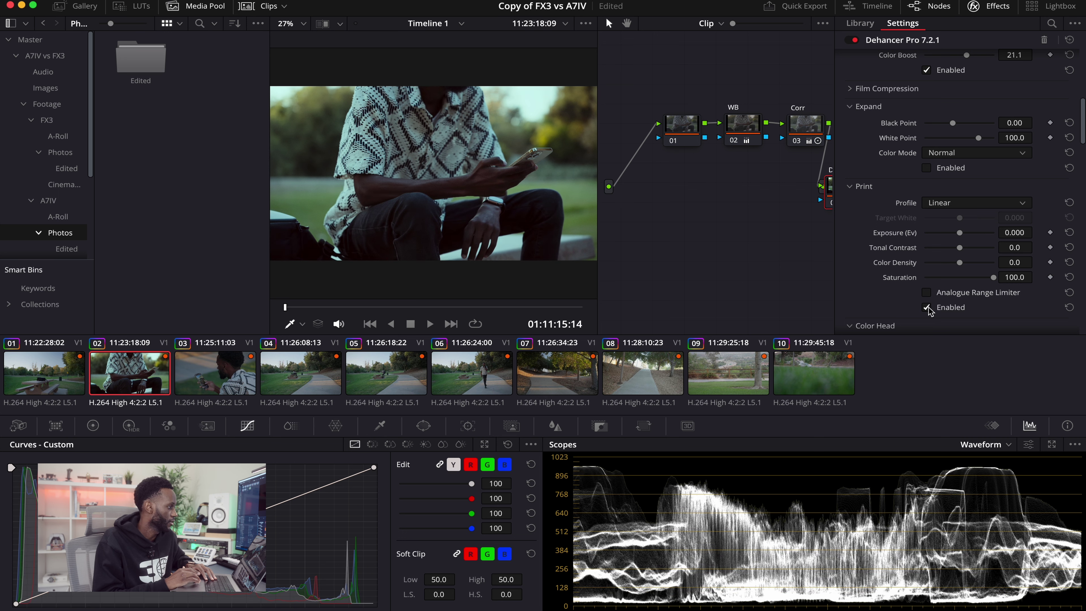
click(926, 292)
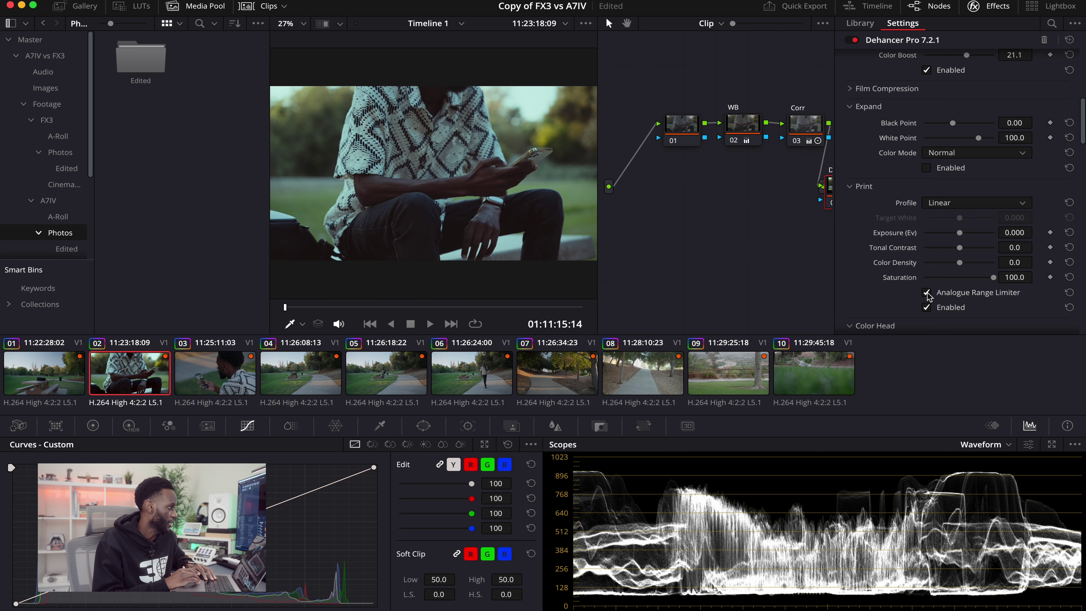
click(927, 293)
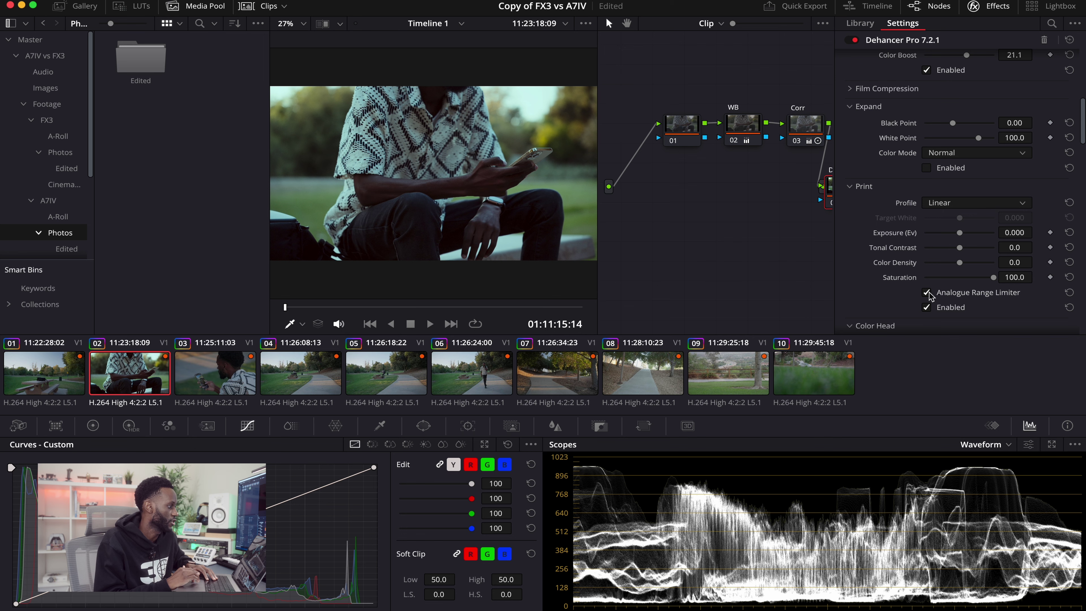
Step: Compare Cineon, Fujifilm 3513 and Kodak Endura print profiles, settling on Kodak 2383 Print Film
click(964, 211)
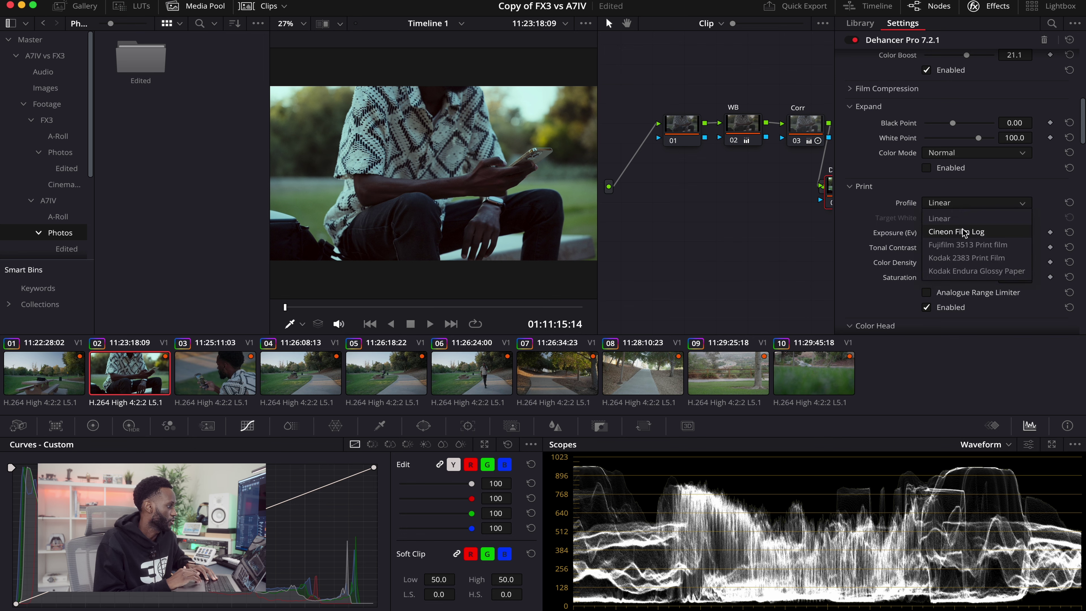
click(962, 231)
click(960, 206)
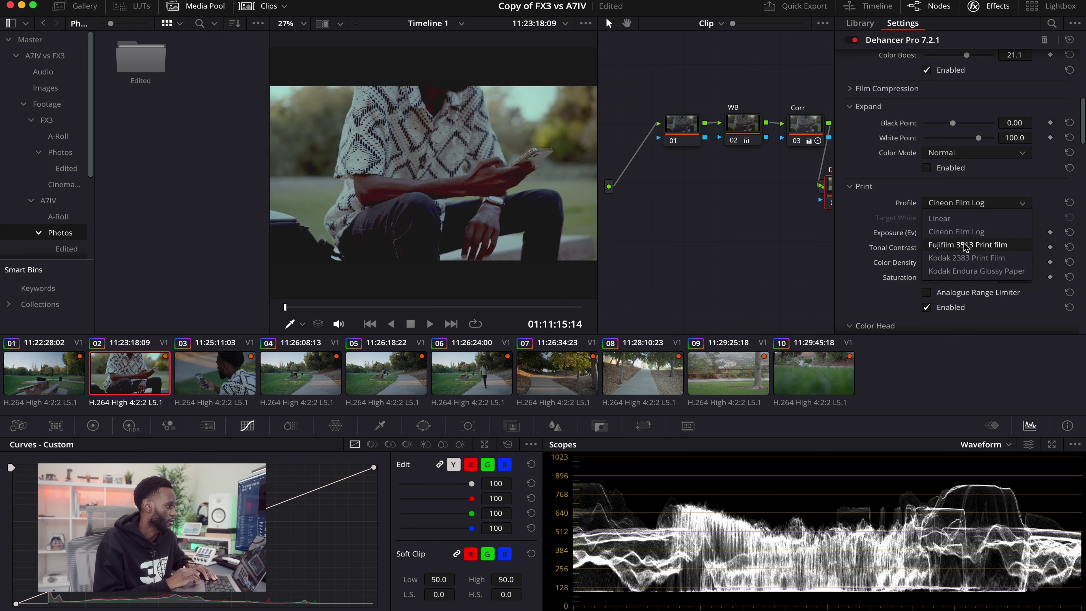
click(964, 245)
click(959, 206)
click(963, 271)
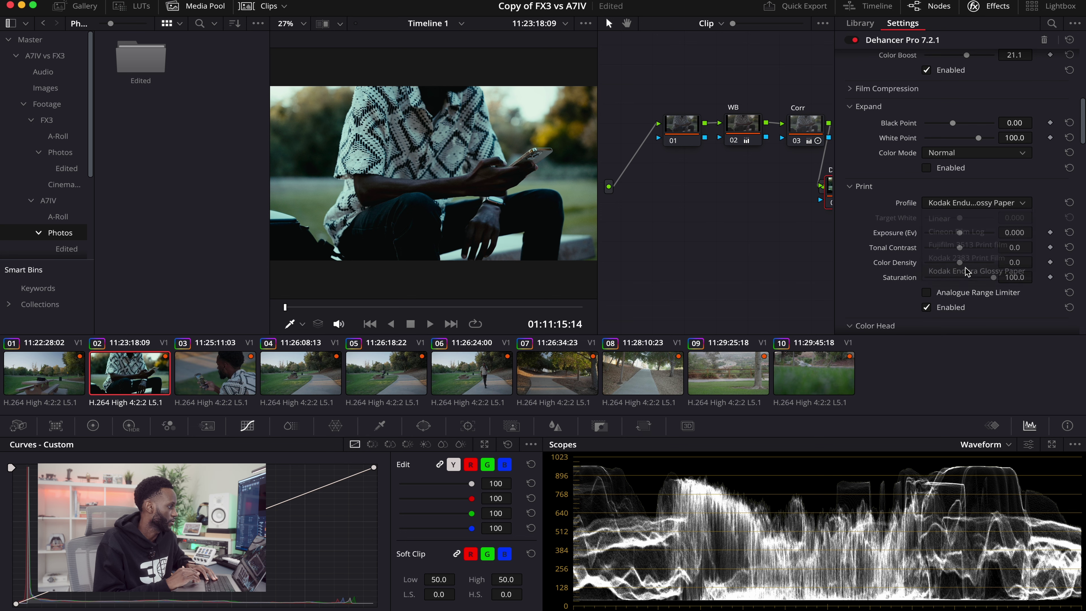
click(954, 208)
click(969, 257)
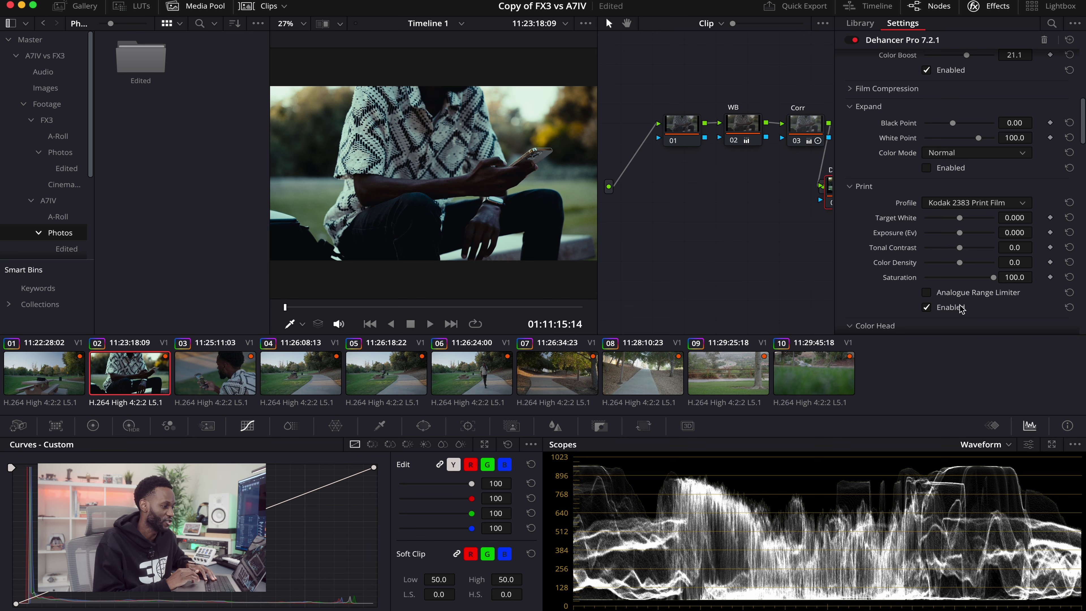
click(927, 307)
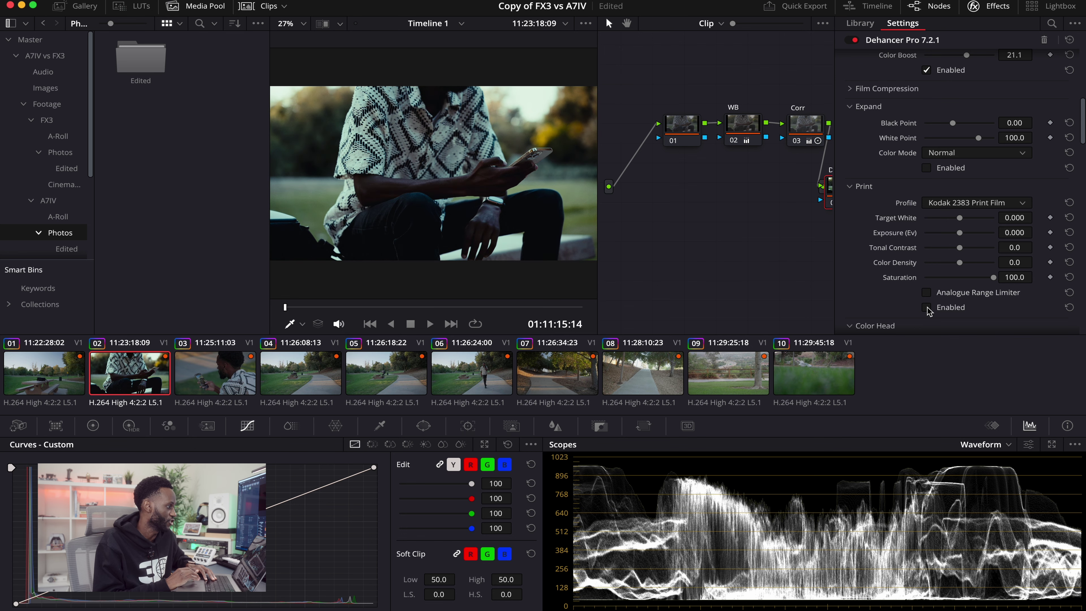
click(927, 308)
Step: Lower the print Target White and Tonal Contrast, toggling the print stage to compare
drag(960, 219, 932, 231)
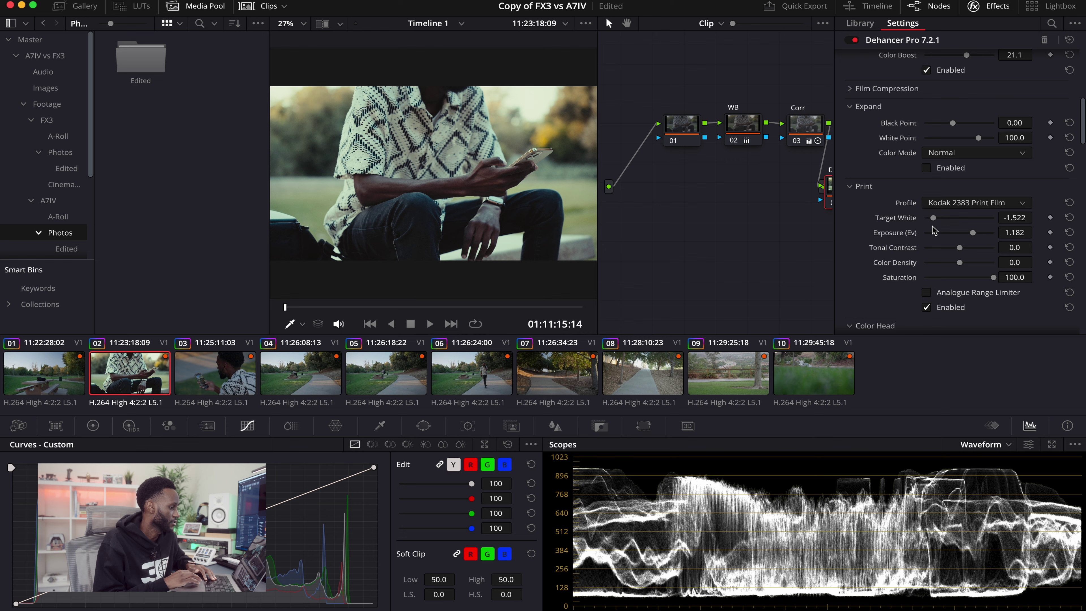
drag(962, 248, 966, 278)
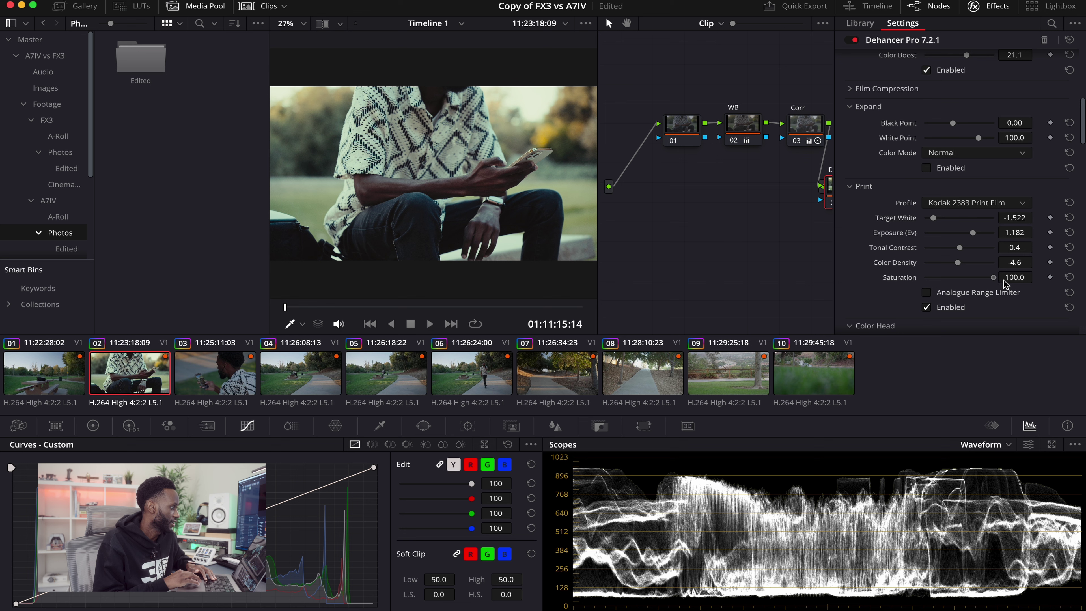
click(927, 307)
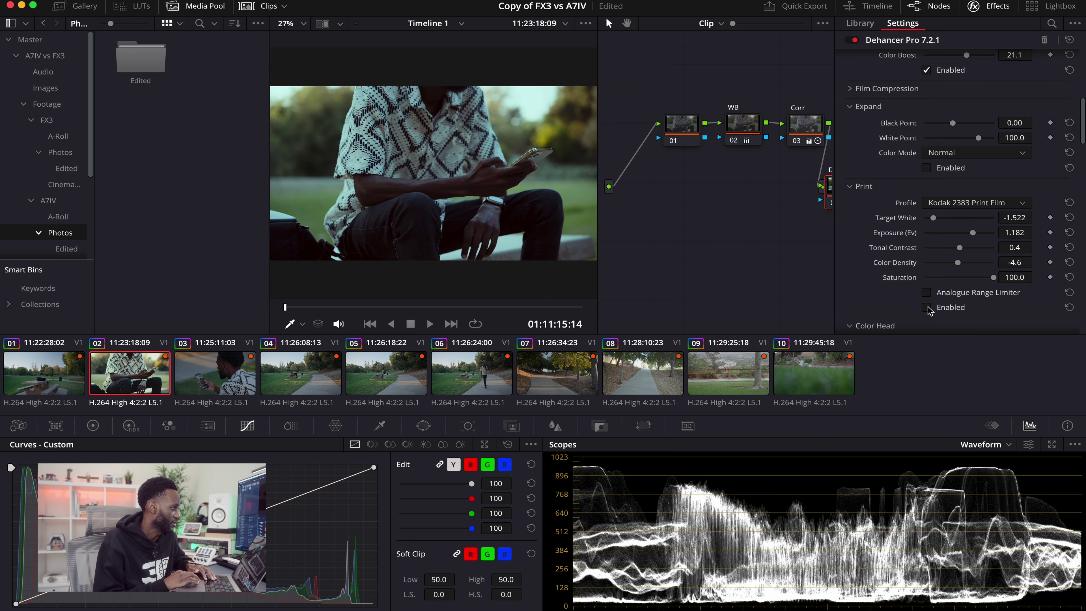
click(926, 307)
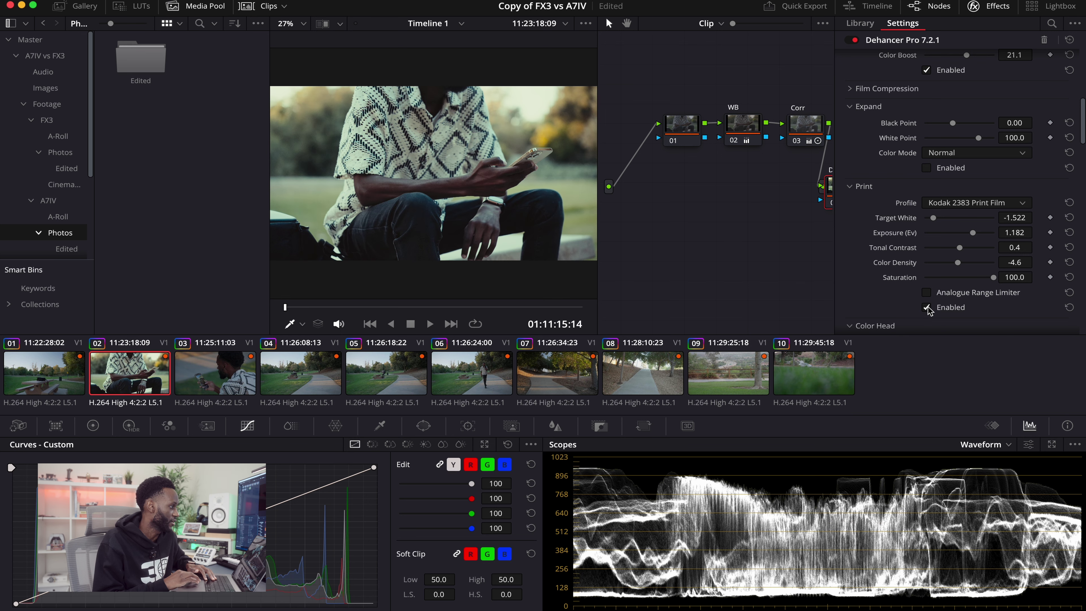
click(927, 307)
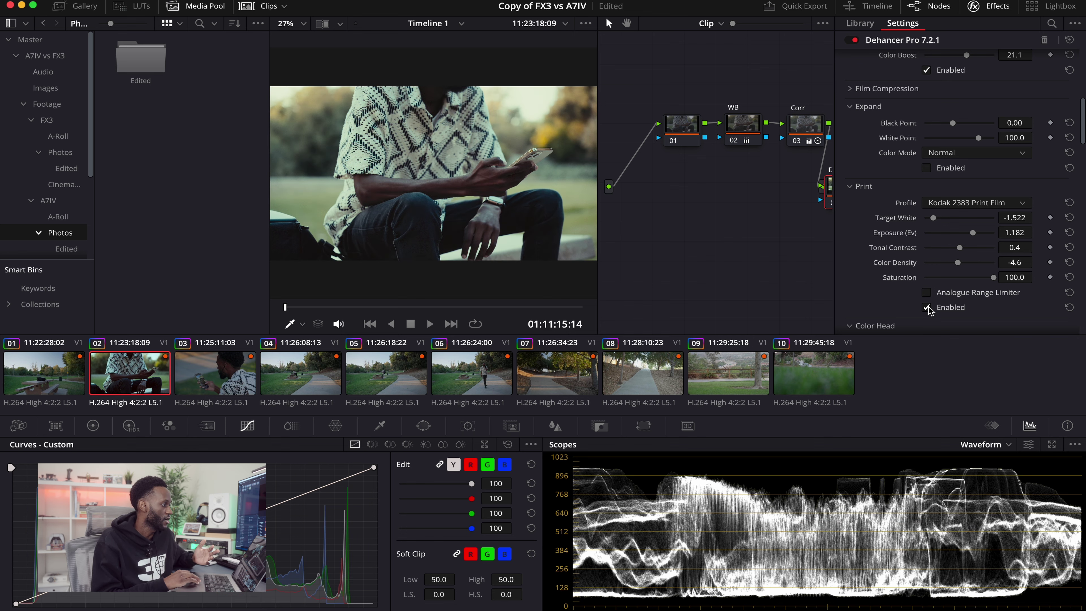
Step: Fine-tune Target White to -1.706 and Tonal Contrast to 2.3, then compare with the print stage toggled
drag(933, 218, 974, 243)
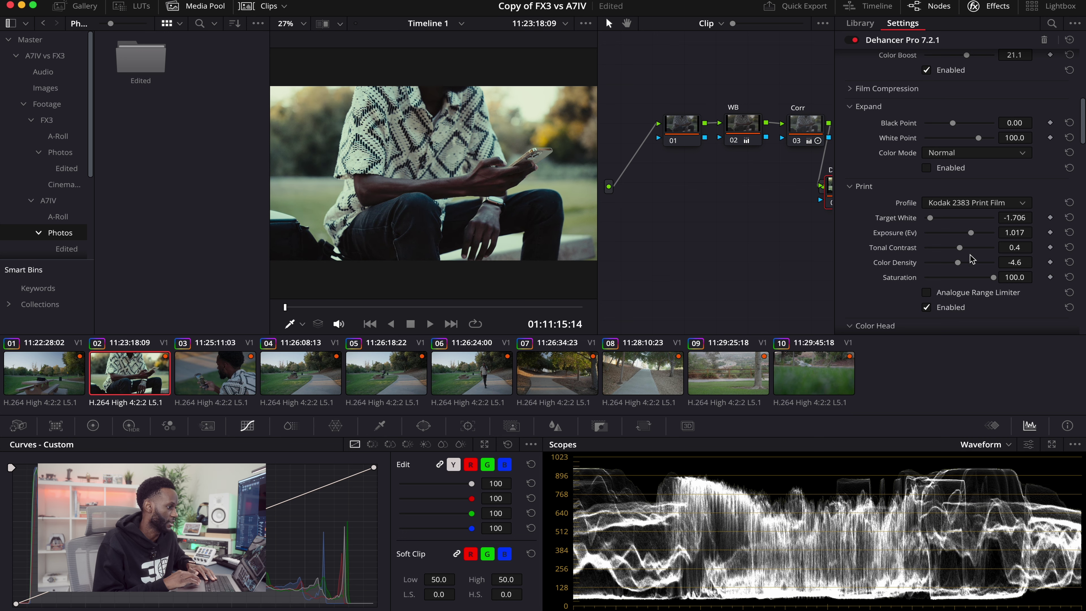
drag(959, 249, 961, 253)
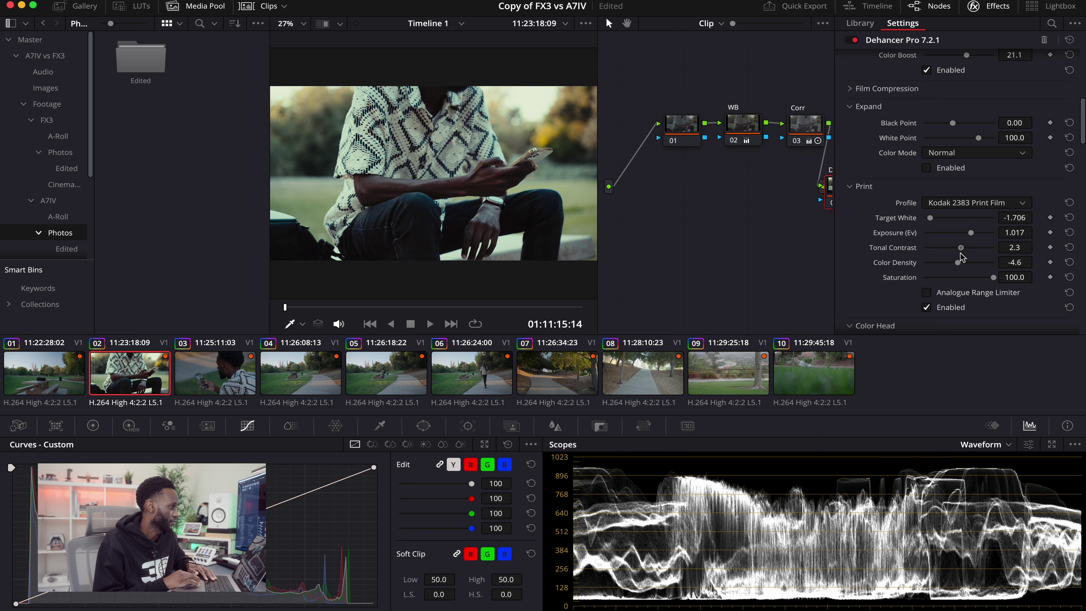
click(926, 308)
click(927, 308)
click(926, 308)
click(926, 308)
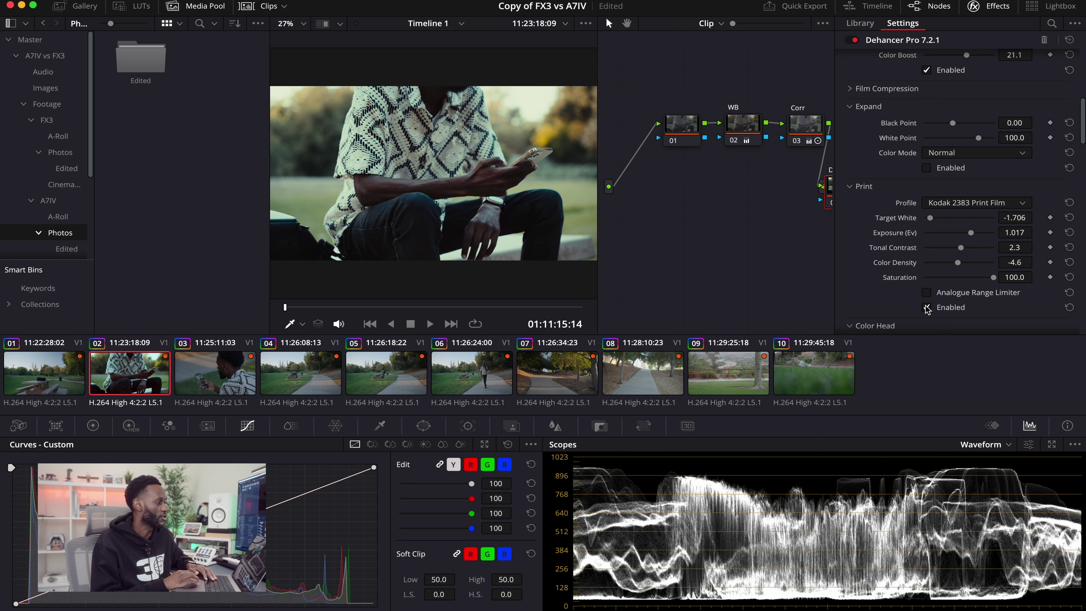
scroll(928, 294, up, 1)
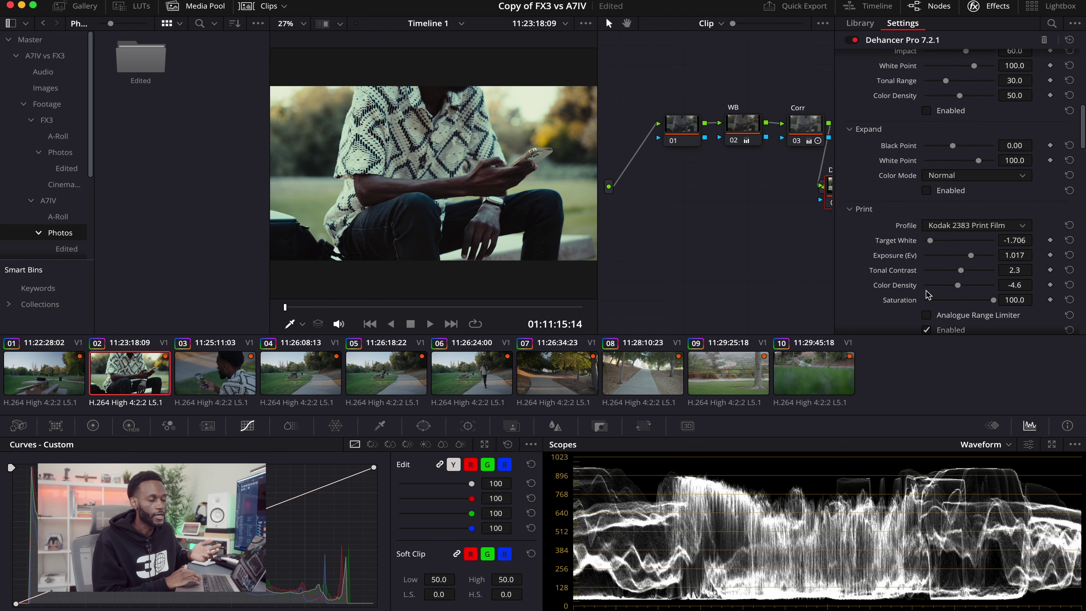
Step: Turn on Film Compression, toggling it to compare, and raise its Impact to 100
scroll(928, 294, up, 6)
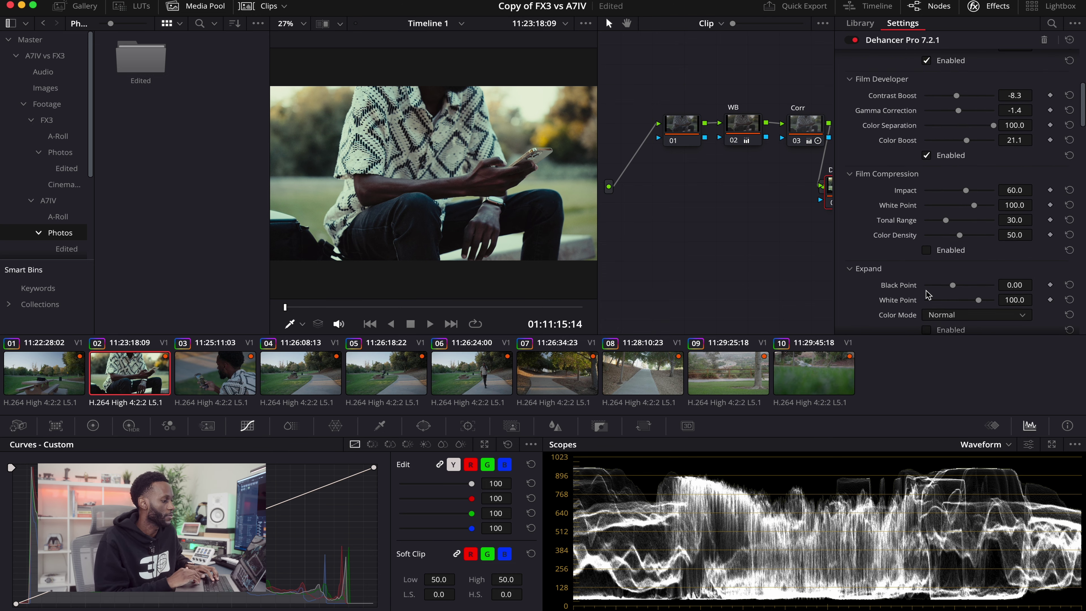
scroll(928, 295, up, 2)
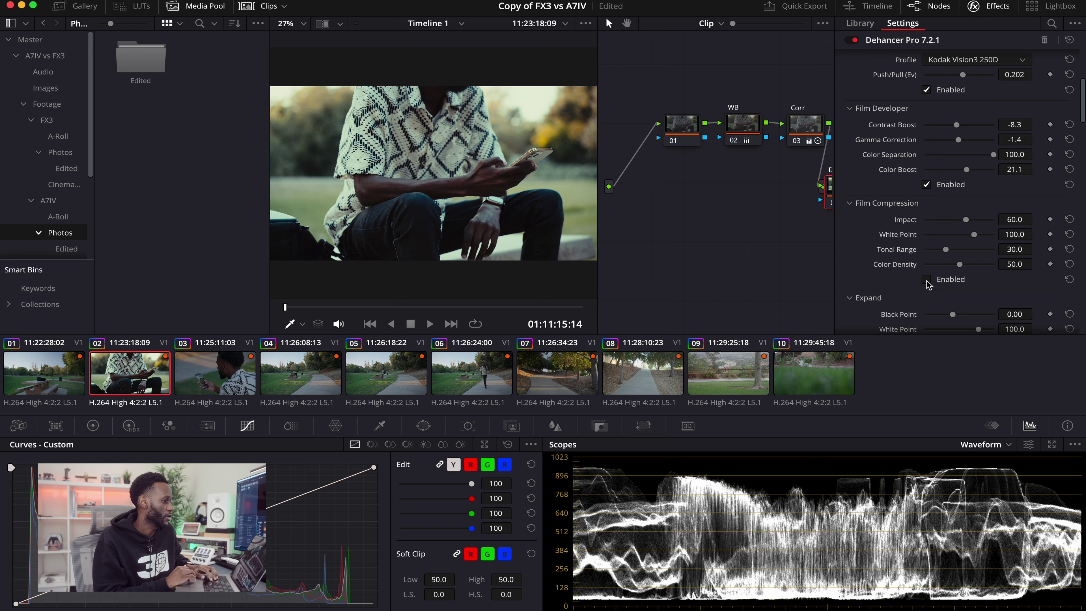
click(926, 280)
click(927, 279)
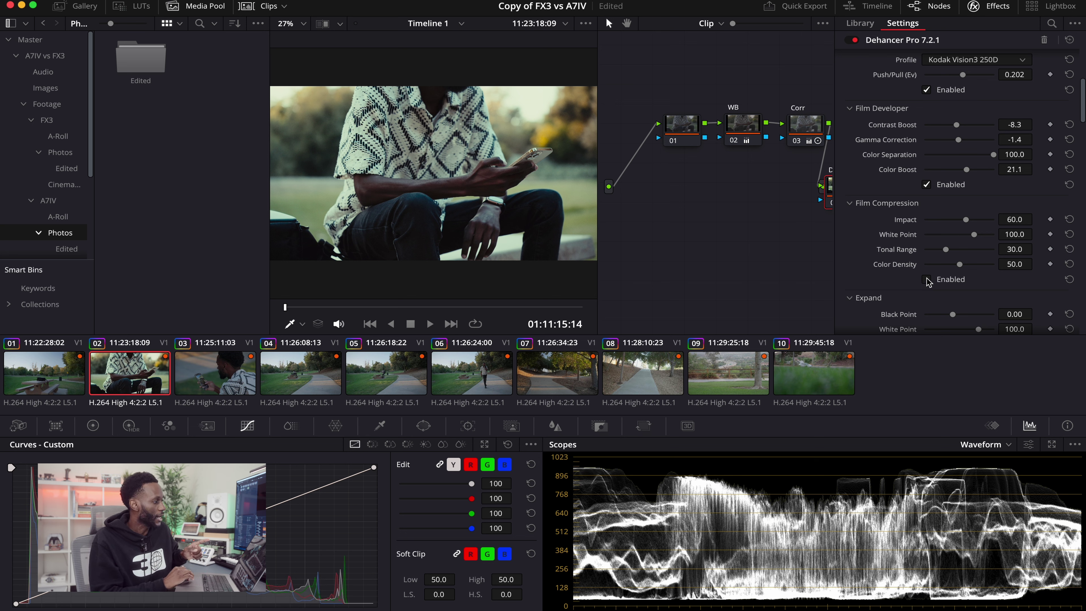
click(926, 279)
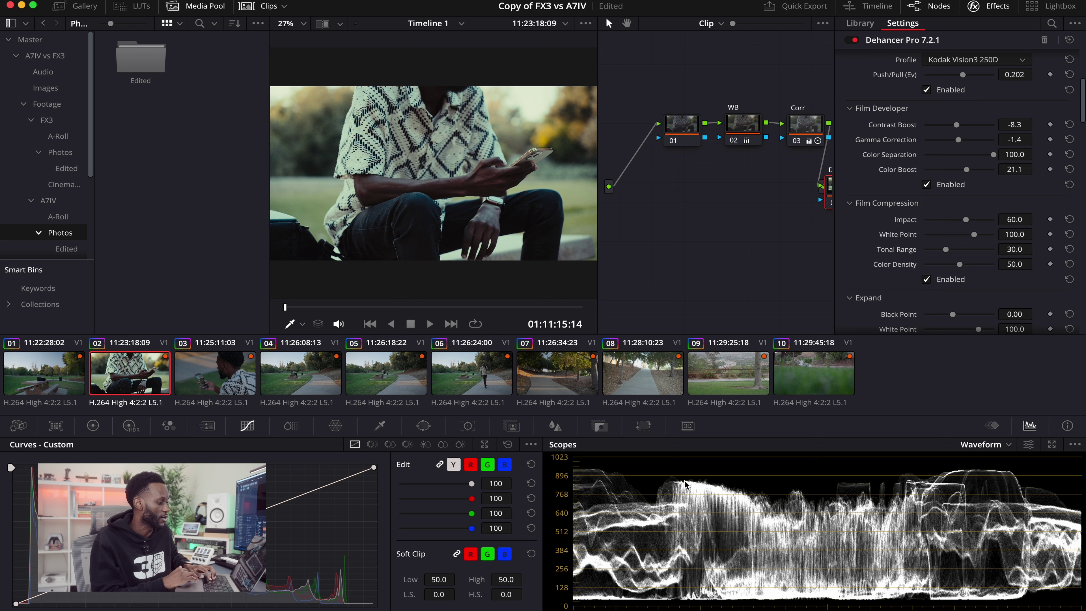
click(927, 279)
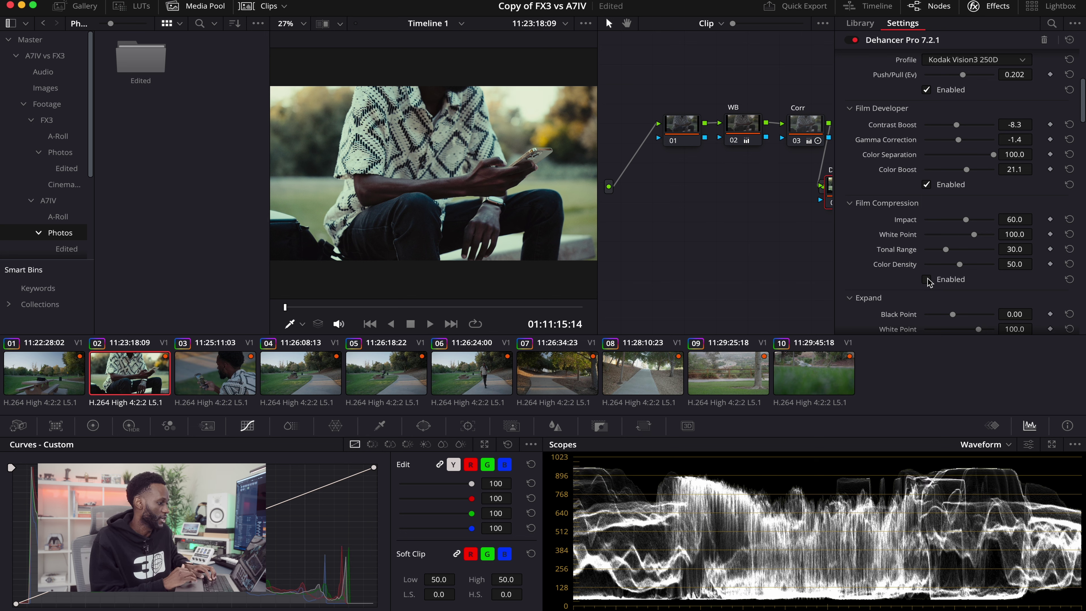
click(927, 280)
click(927, 280)
click(927, 279)
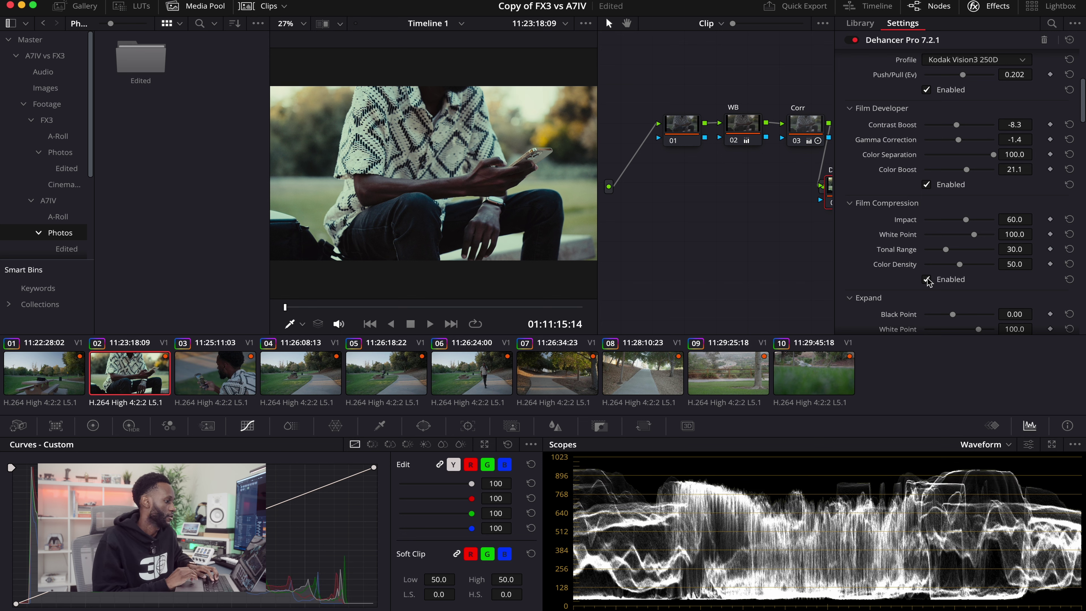
click(927, 280)
click(927, 279)
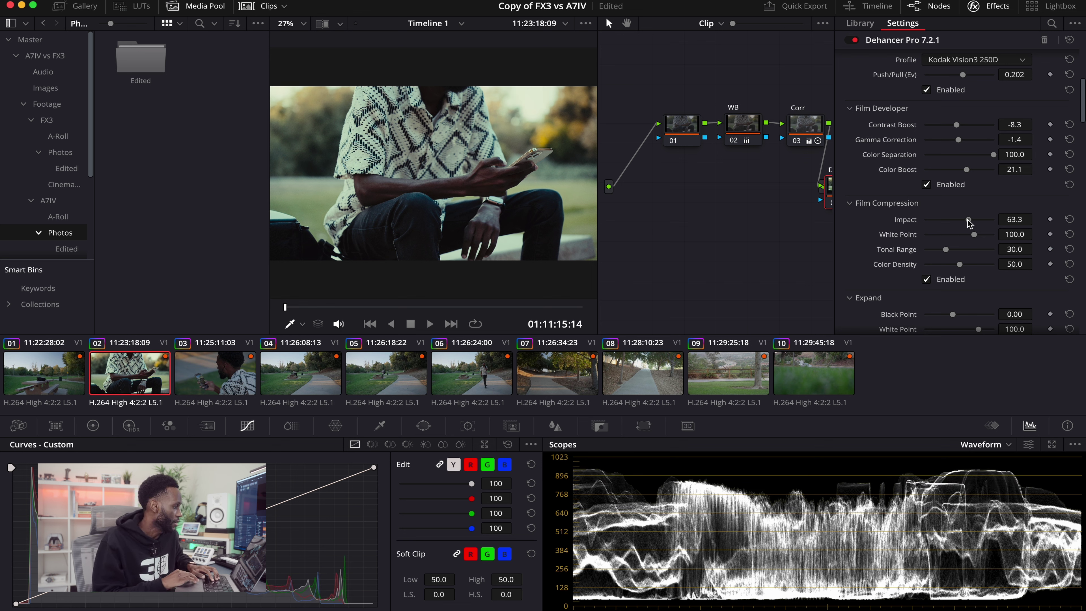
mouse_move(969, 220)
mouse_down()
mouse_move(997, 233)
mouse_move(899, 241)
mouse_move(1058, 229)
mouse_move(914, 225)
mouse_move(962, 235)
mouse_up()
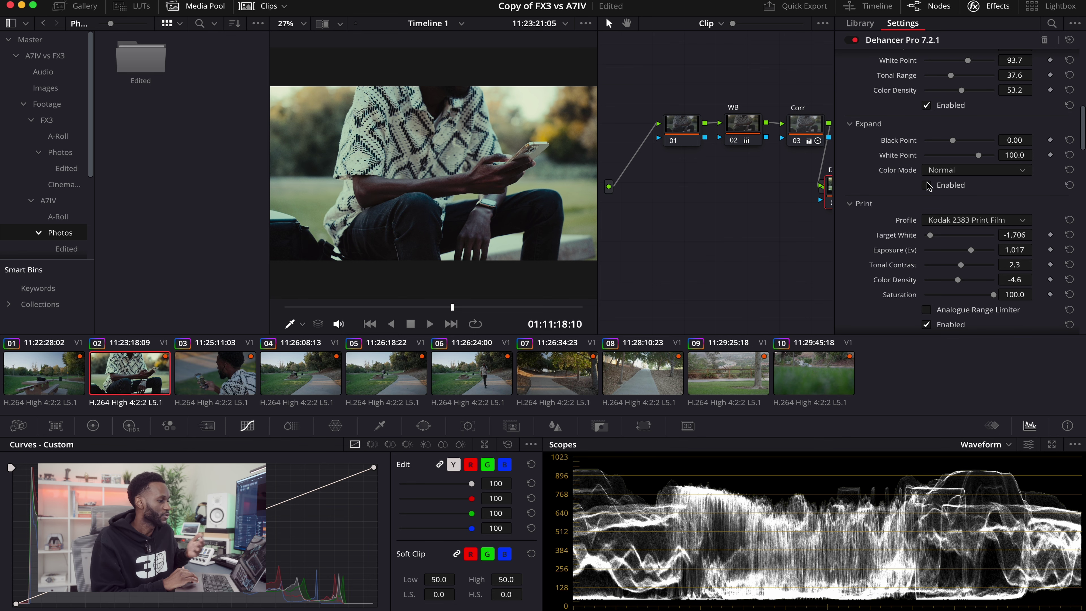
Step: Lower the Expand stage's Black Point to -0.11
scroll(929, 187, up, 2)
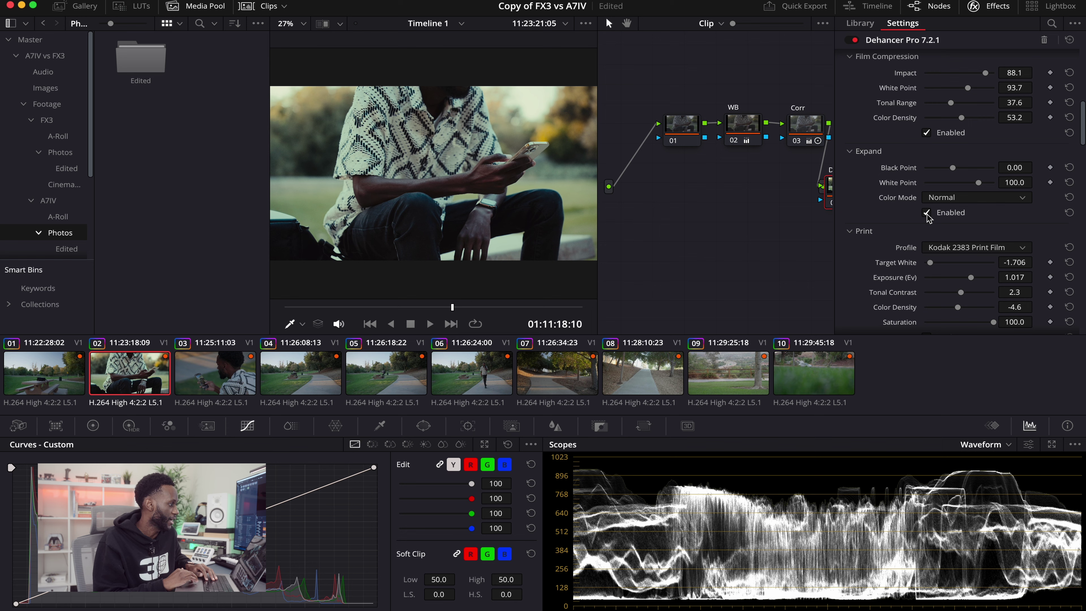
mouse_move(956, 167)
mouse_down()
mouse_move(961, 177)
mouse_move(953, 176)
mouse_up()
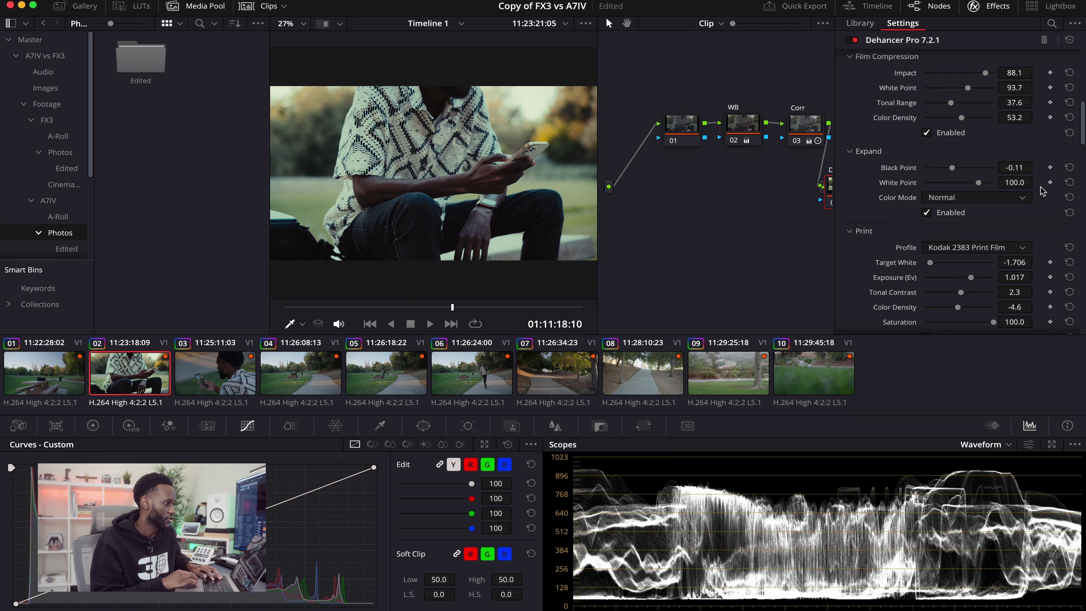
scroll(980, 187, down, 6)
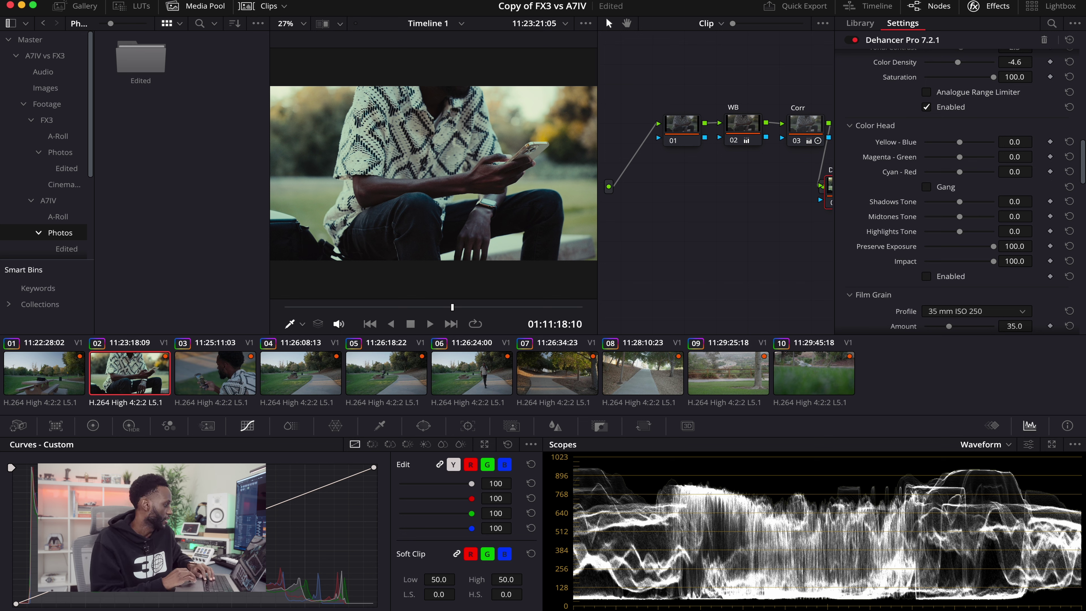
Step: Show the primary color wheels, then preview and reset Yellow-Blue, Magenta-Green and Cyan-Red to 0.0
click(92, 425)
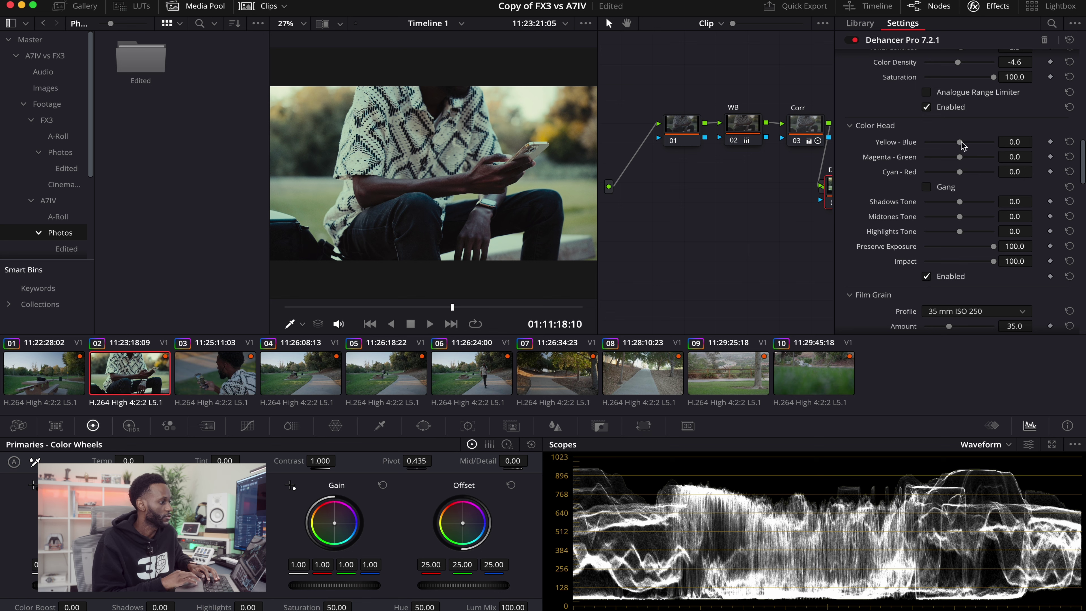
mouse_move(962, 145)
mouse_down()
mouse_move(972, 146)
mouse_move(947, 158)
mouse_up()
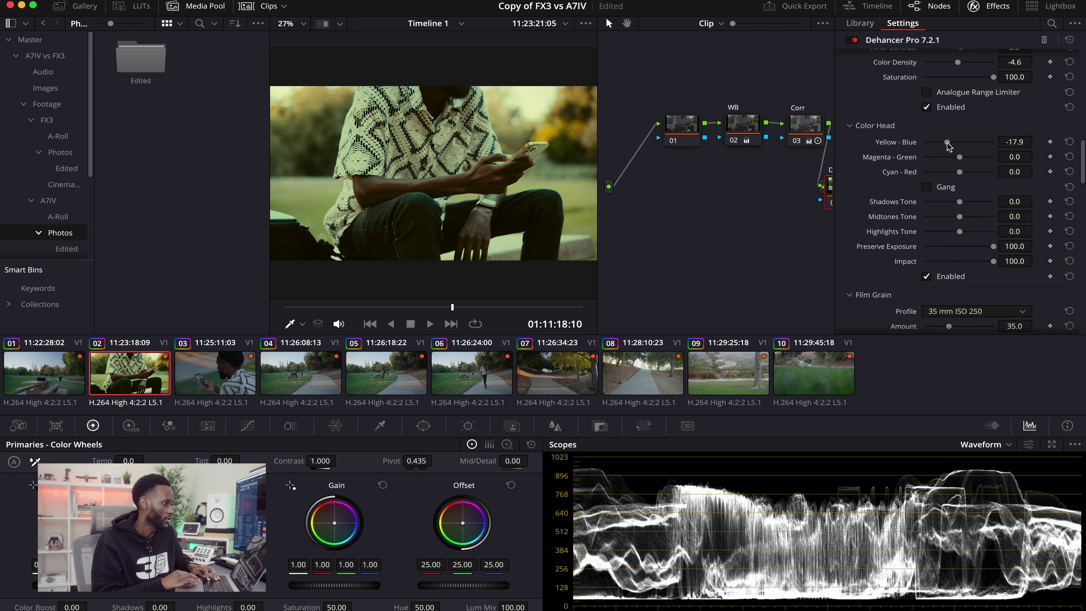
click(1069, 141)
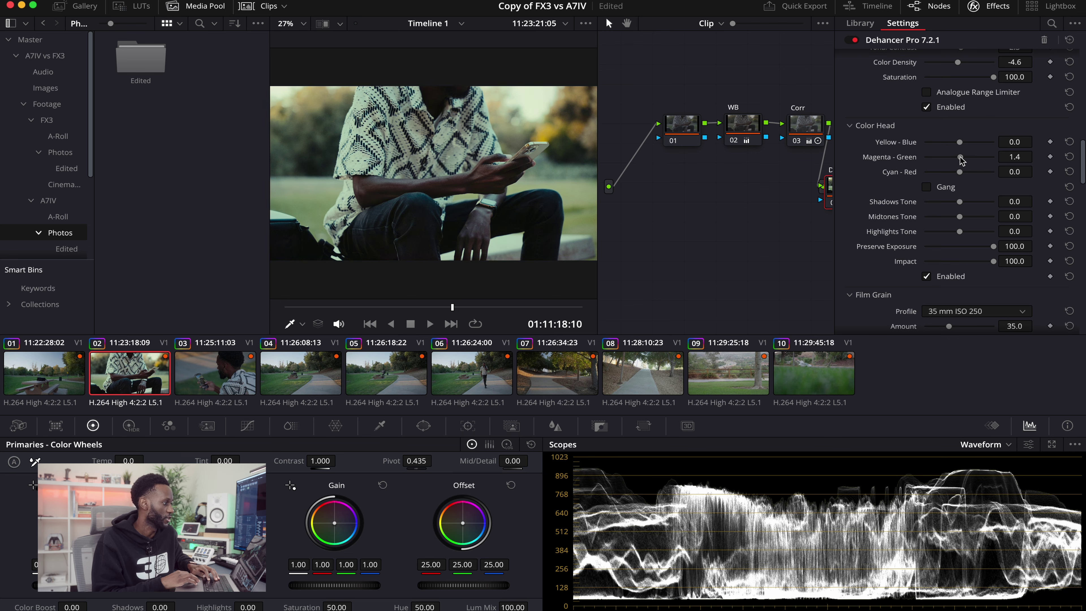
drag(961, 160, 922, 174)
click(1069, 157)
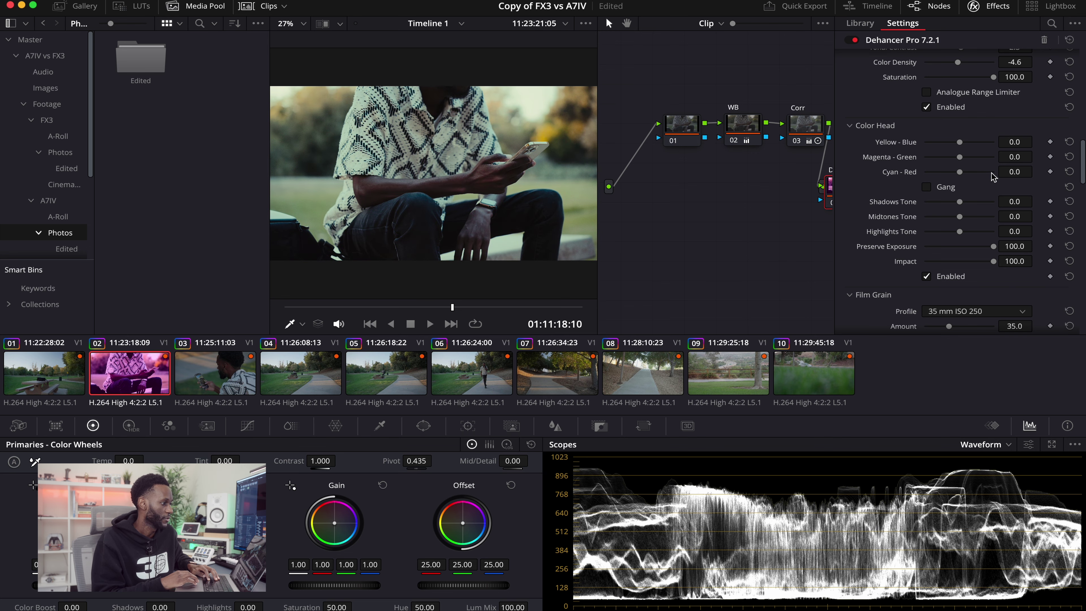
drag(960, 173, 999, 179)
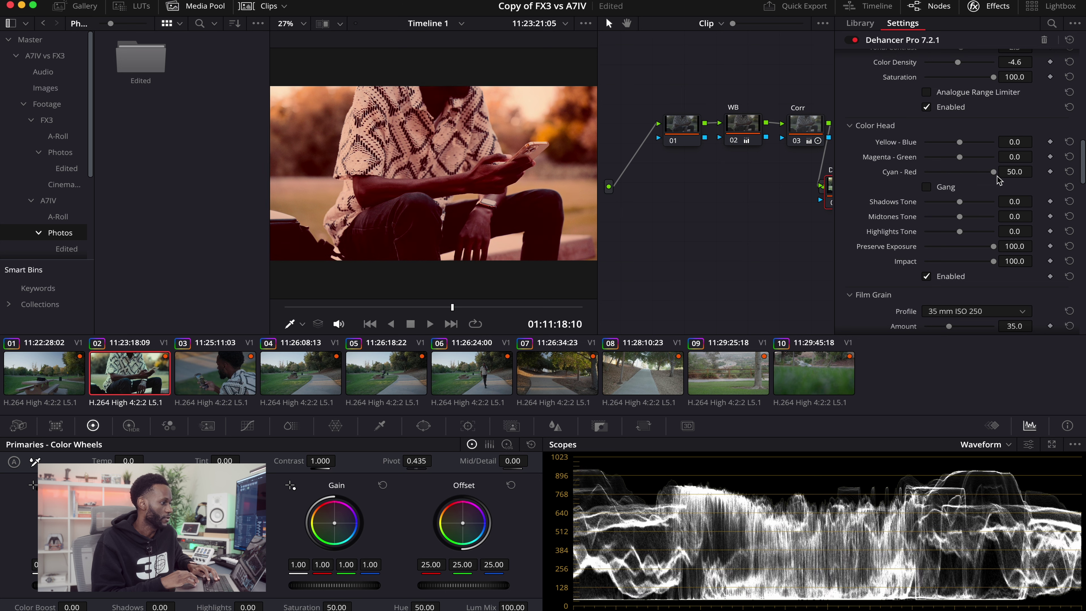
click(1069, 173)
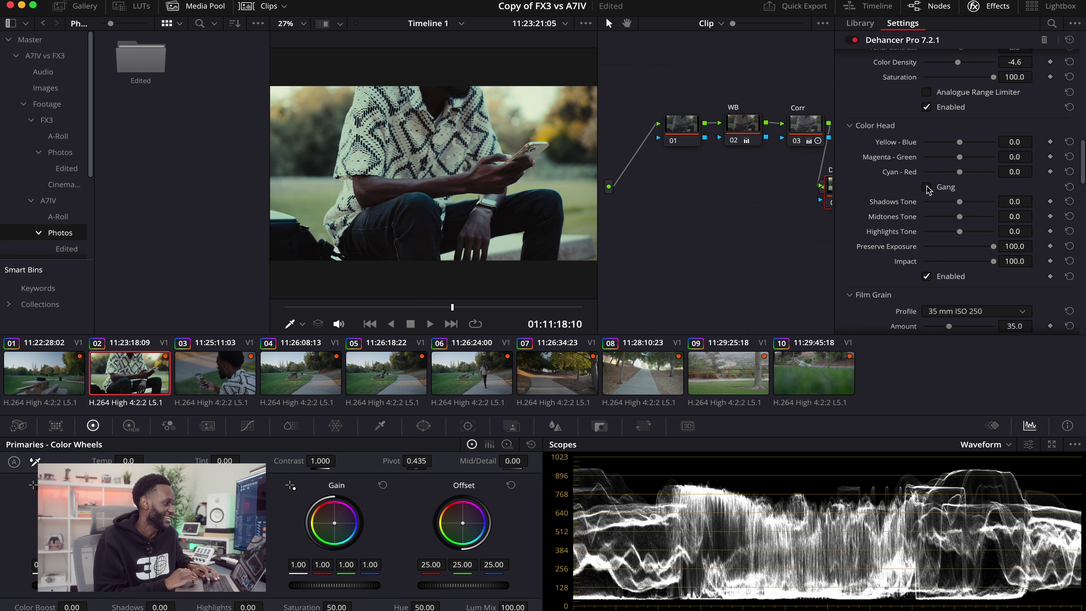
Step: Preview a ganged Color Head shift and a Shadows Tone change, resetting both to 0.0
mouse_move(961, 160)
mouse_down()
mouse_move(945, 163)
mouse_move(977, 162)
mouse_move(947, 171)
mouse_up()
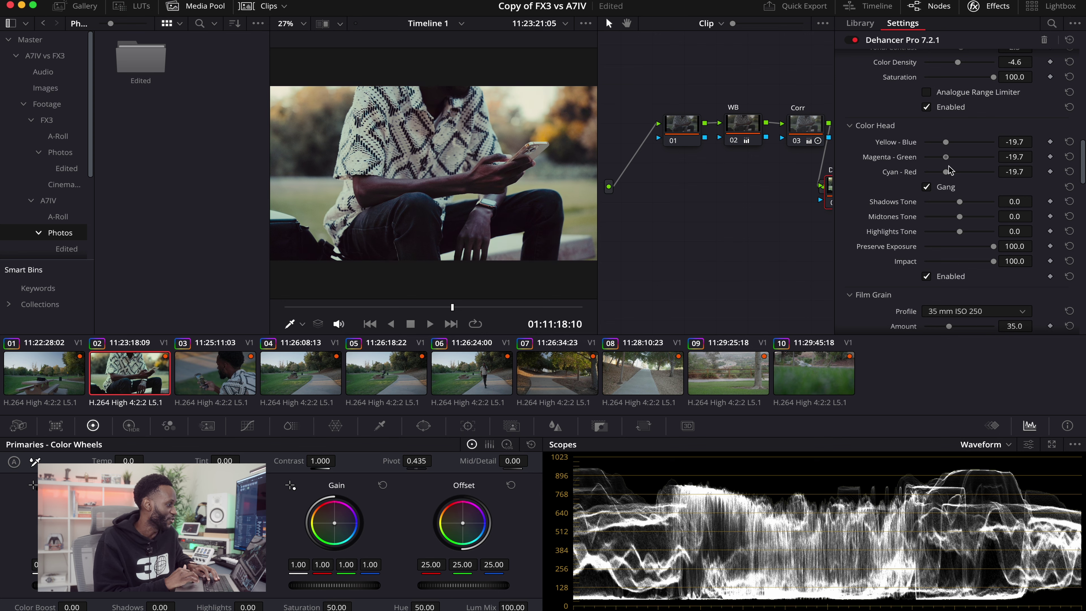
click(927, 187)
scroll(970, 184, down, 2)
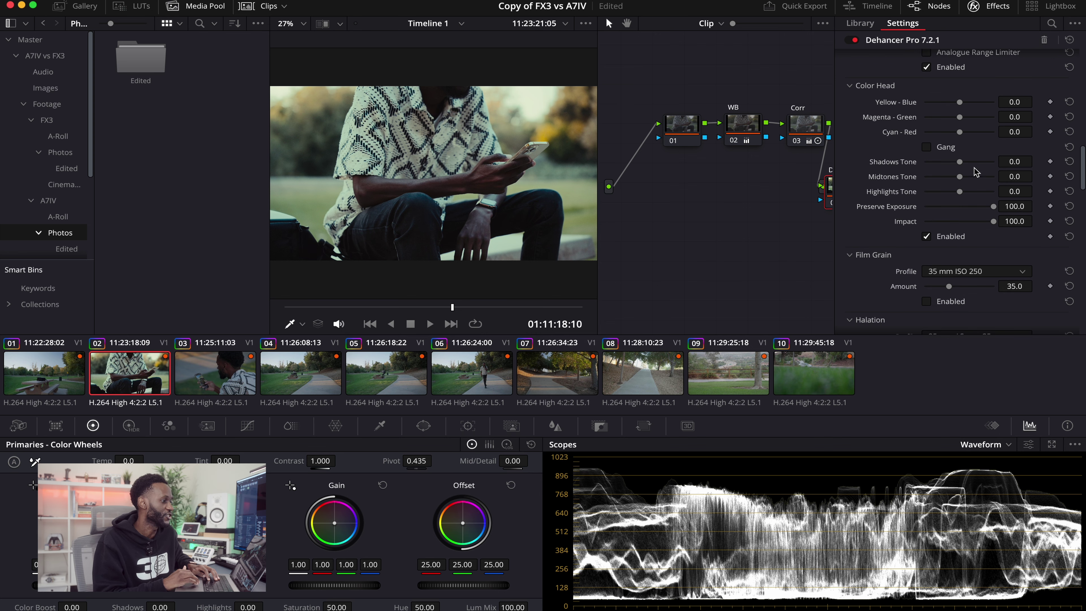
scroll(958, 158, down, 1)
drag(960, 154, 958, 161)
click(1068, 155)
scroll(926, 199, down, 4)
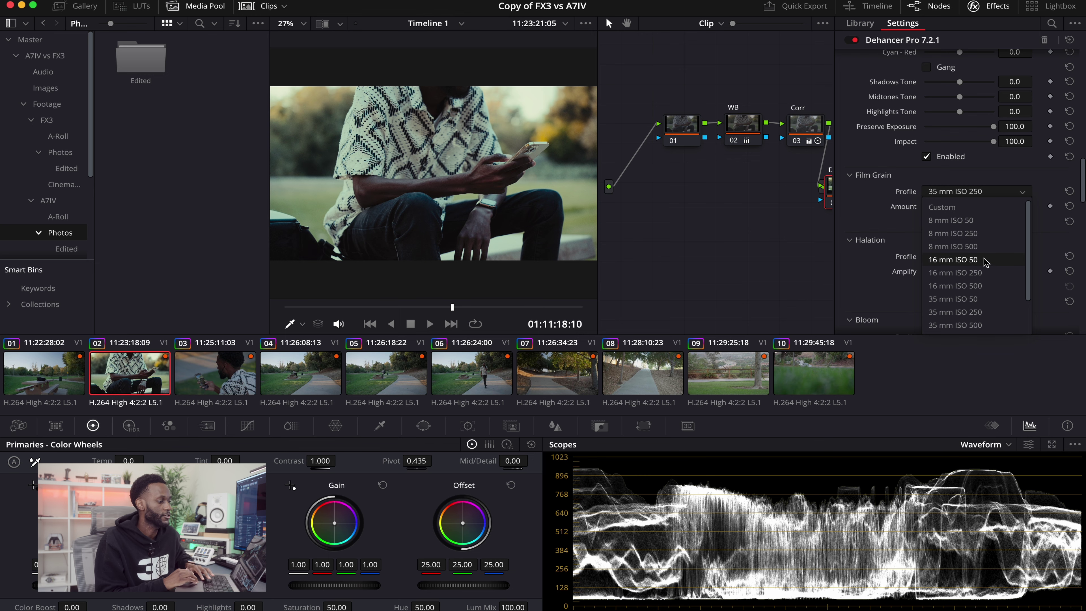
Step: Enable Film Grain with the 8 mm ISO 250 grain profile
scroll(974, 265, down, 3)
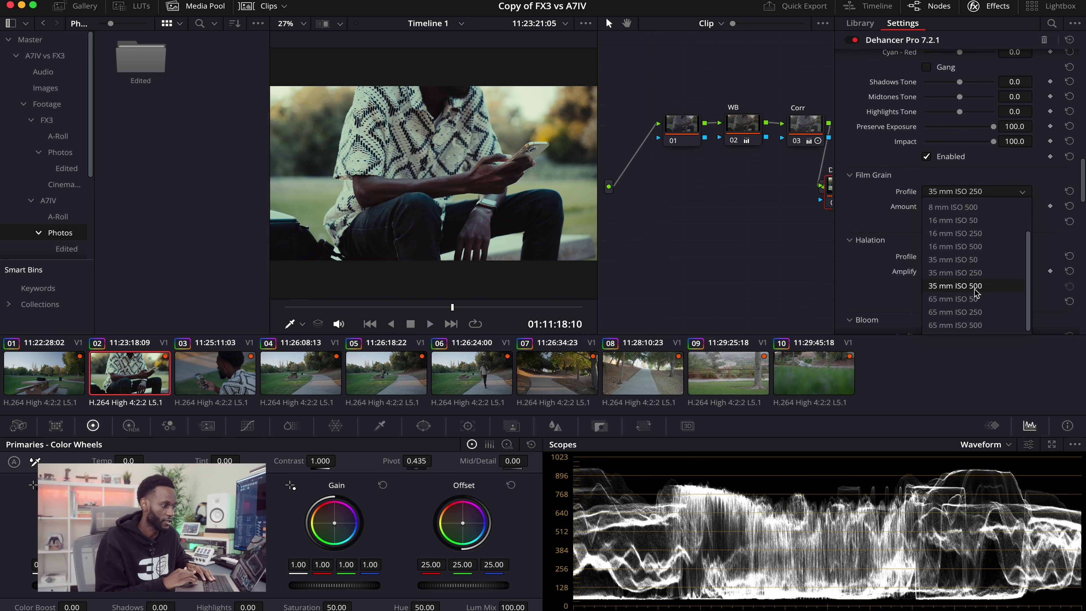
scroll(966, 257, up, 3)
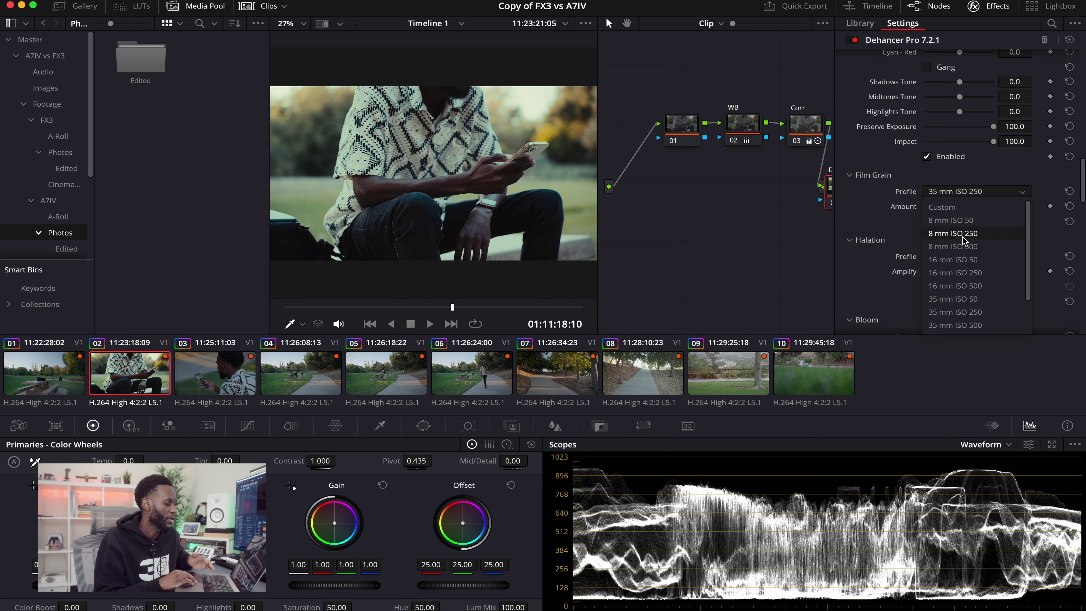
click(964, 235)
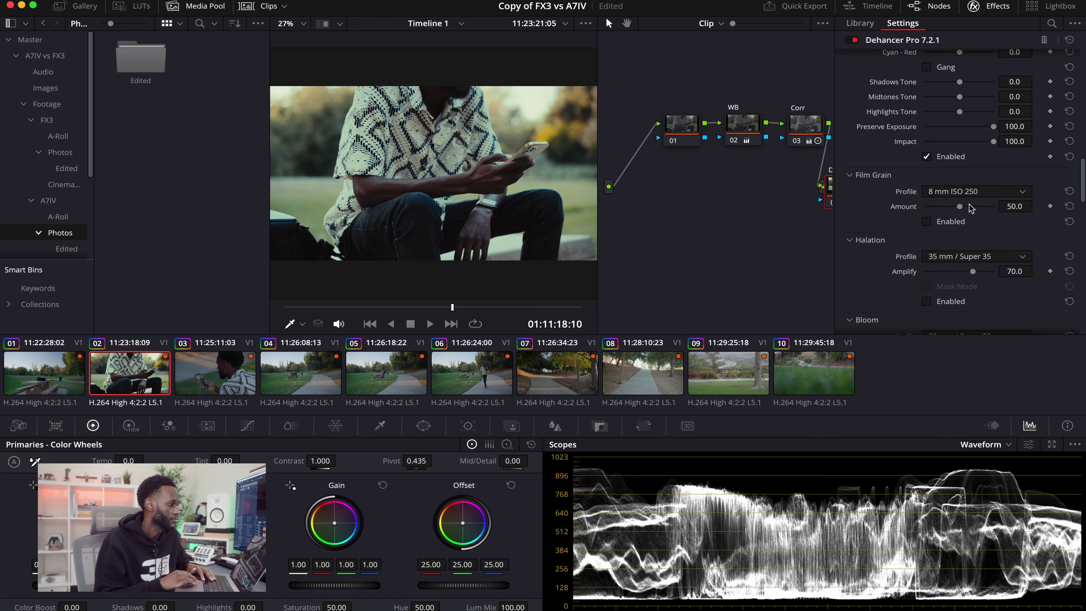
click(926, 222)
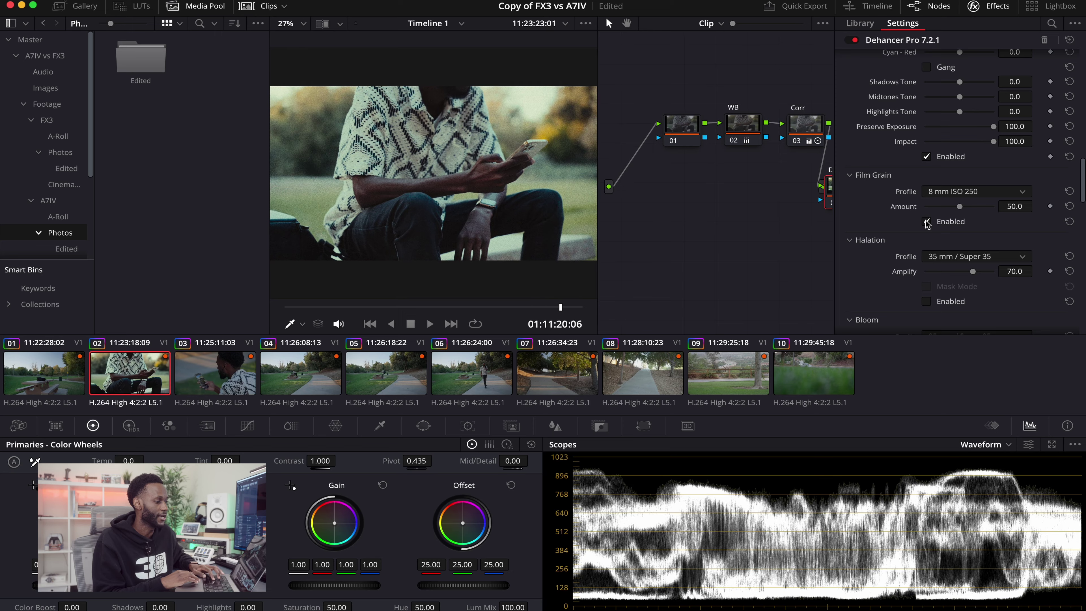
Step: Try the 35 mm and 65 mm grain profiles, settle on 65 mm ISO 50, and adjust the grain Amount
click(966, 196)
click(962, 206)
click(949, 195)
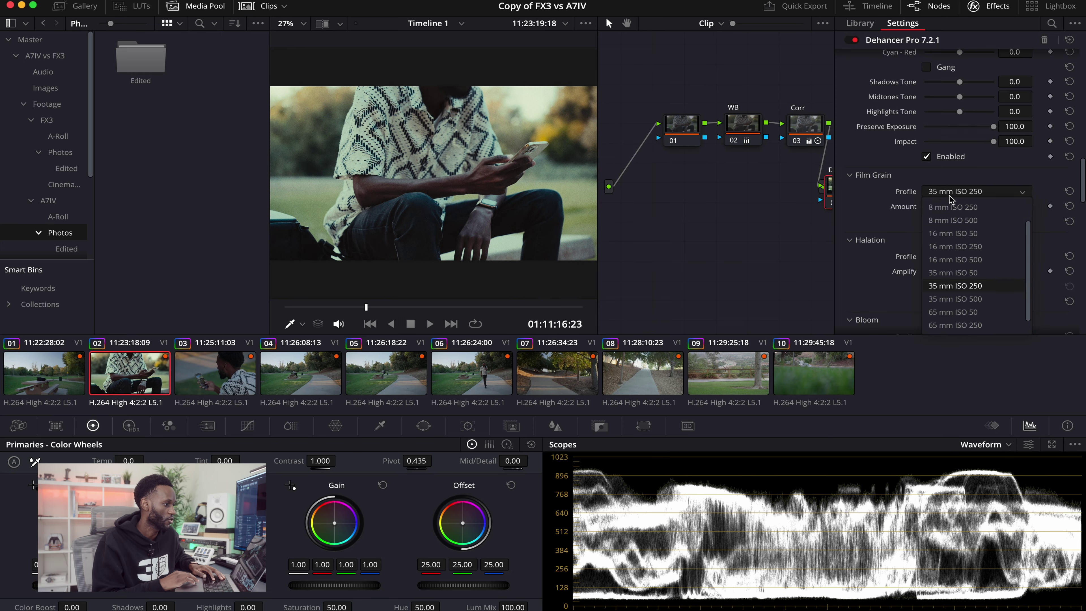
scroll(969, 313, down, 1)
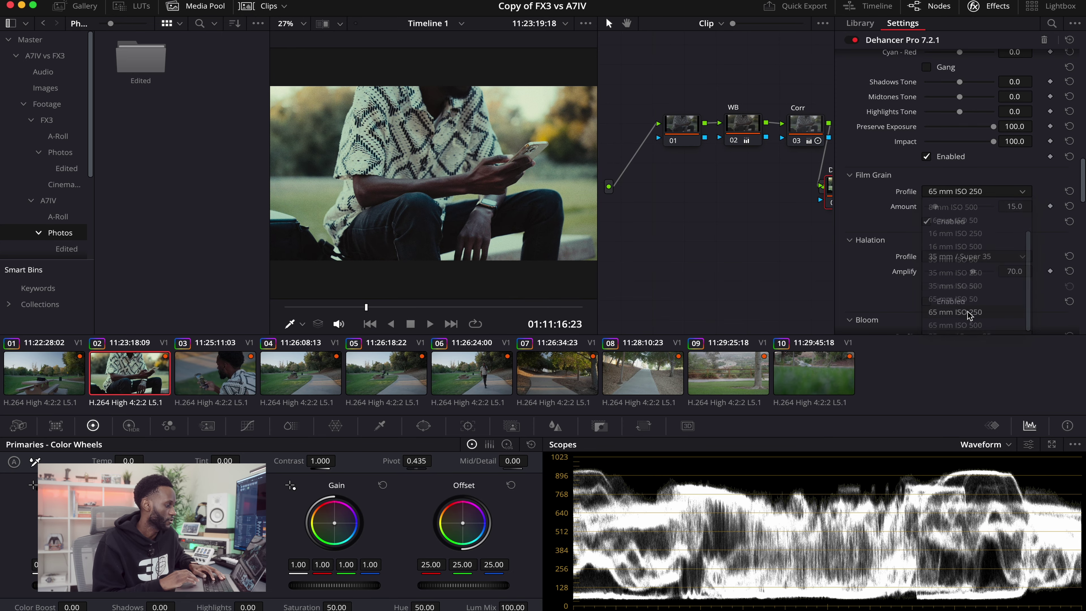
click(970, 315)
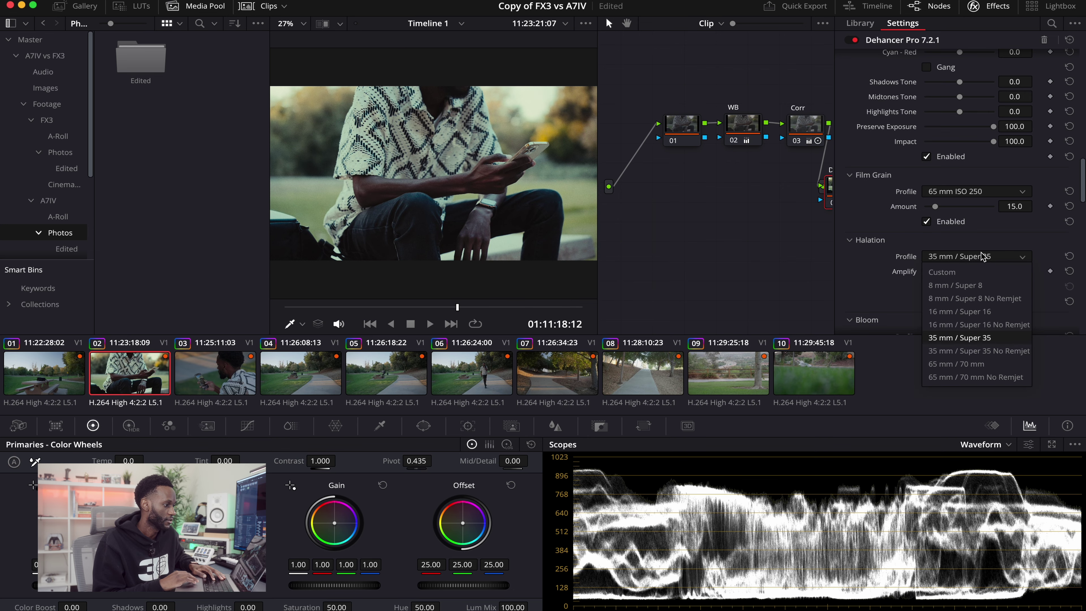
click(981, 255)
click(979, 191)
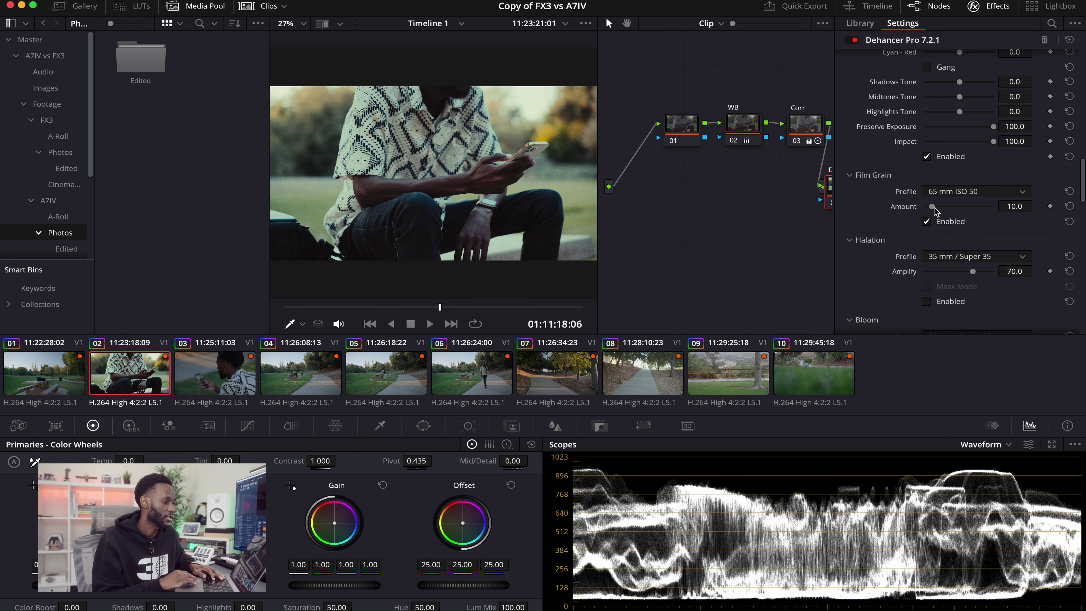
mouse_move(933, 207)
mouse_down()
mouse_move(1009, 210)
mouse_move(907, 229)
mouse_move(948, 204)
mouse_move(924, 207)
mouse_up()
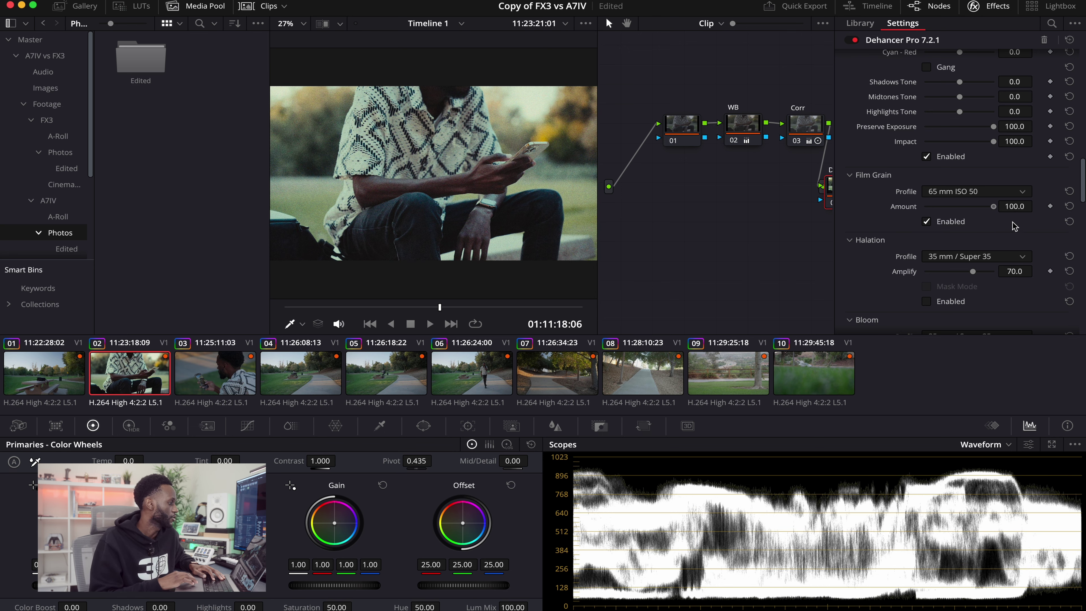
scroll(948, 213, down, 5)
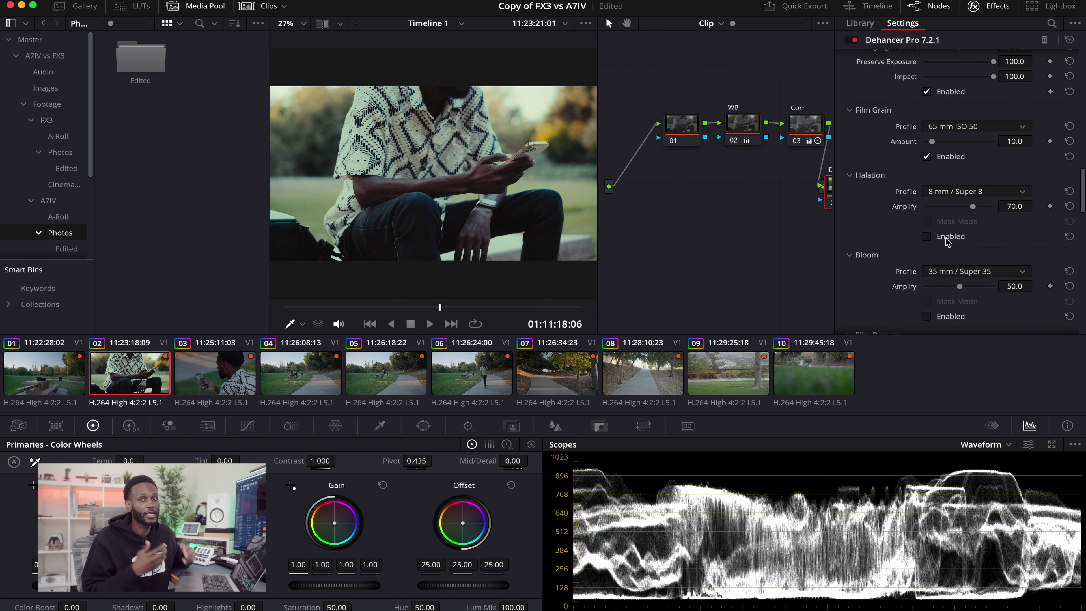
Step: Enable Halation, toggling it off and on to compare, with Amplify left at 50
scroll(941, 236, up, 3)
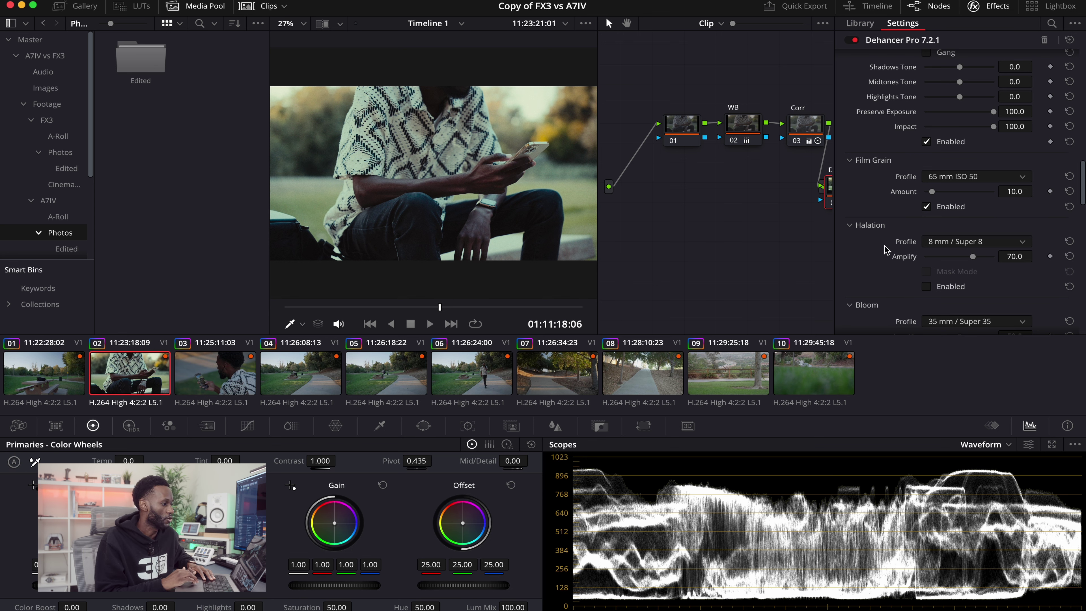
click(927, 287)
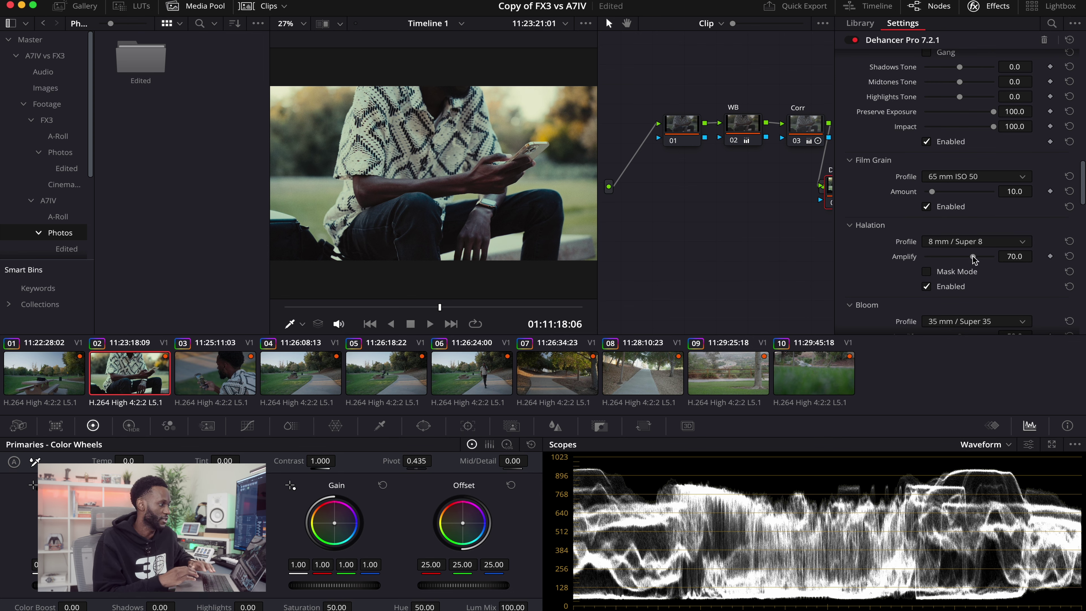
click(926, 287)
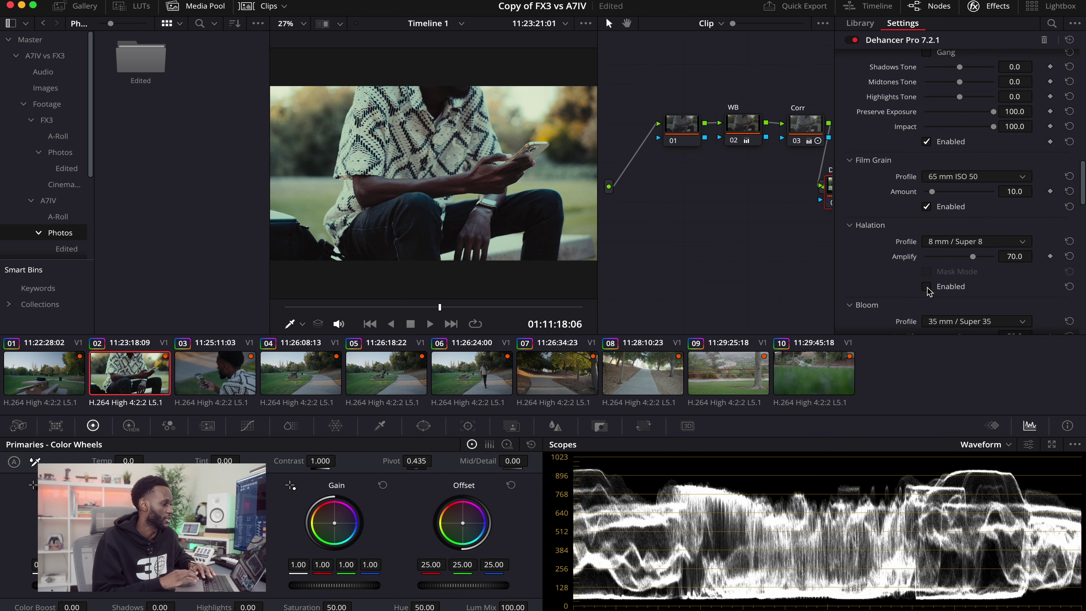
click(927, 287)
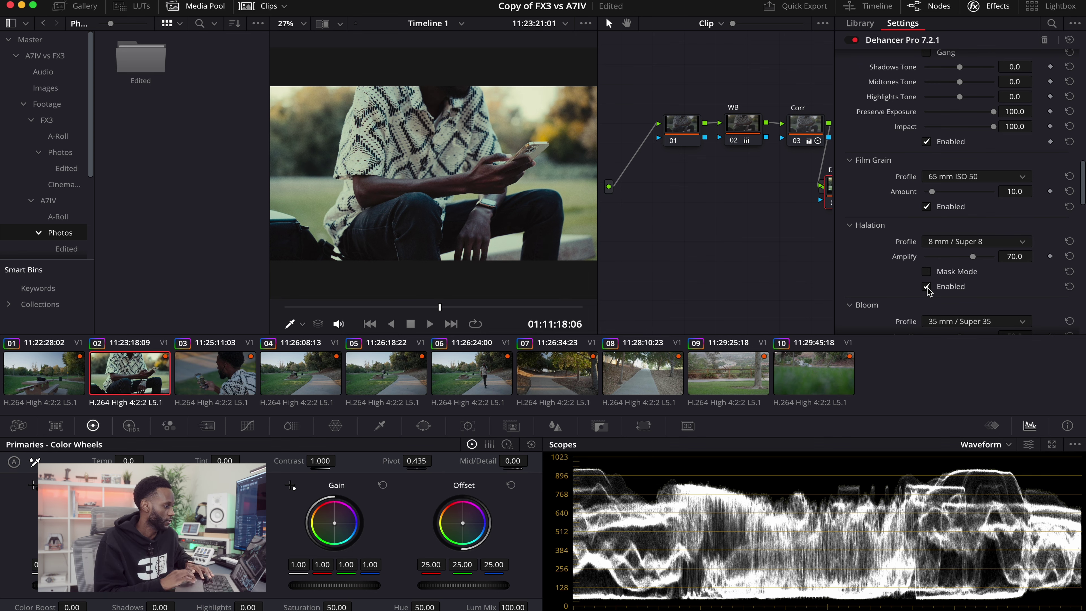
scroll(902, 239, down, 5)
Step: Toggle Bloom off and on to compare, then raise Bloom Amplify to 52.3
scroll(898, 218, up, 1)
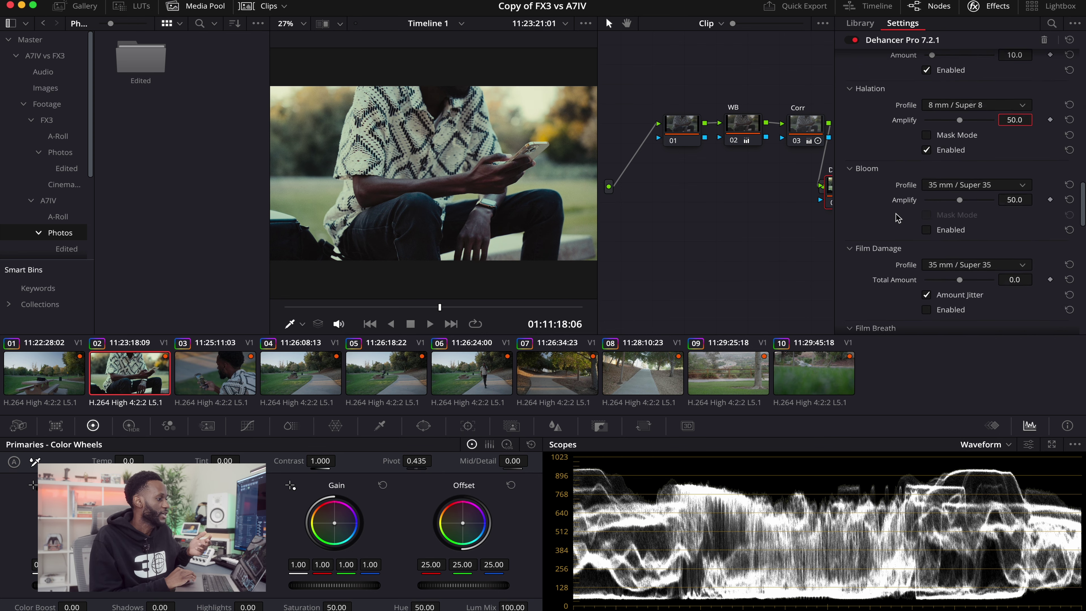
scroll(898, 219, up, 2)
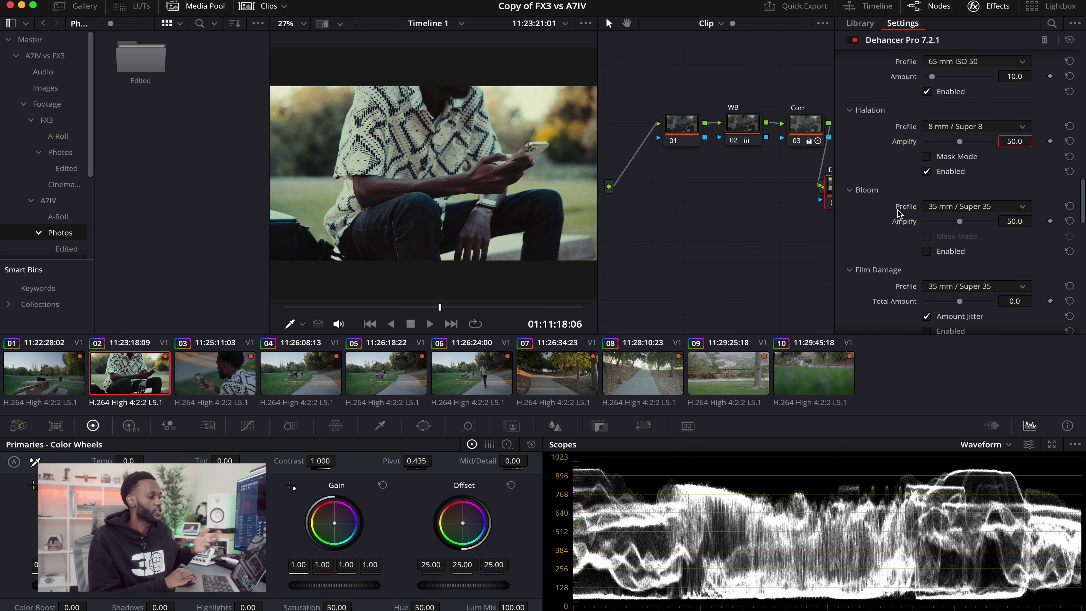
scroll(898, 216, down, 1)
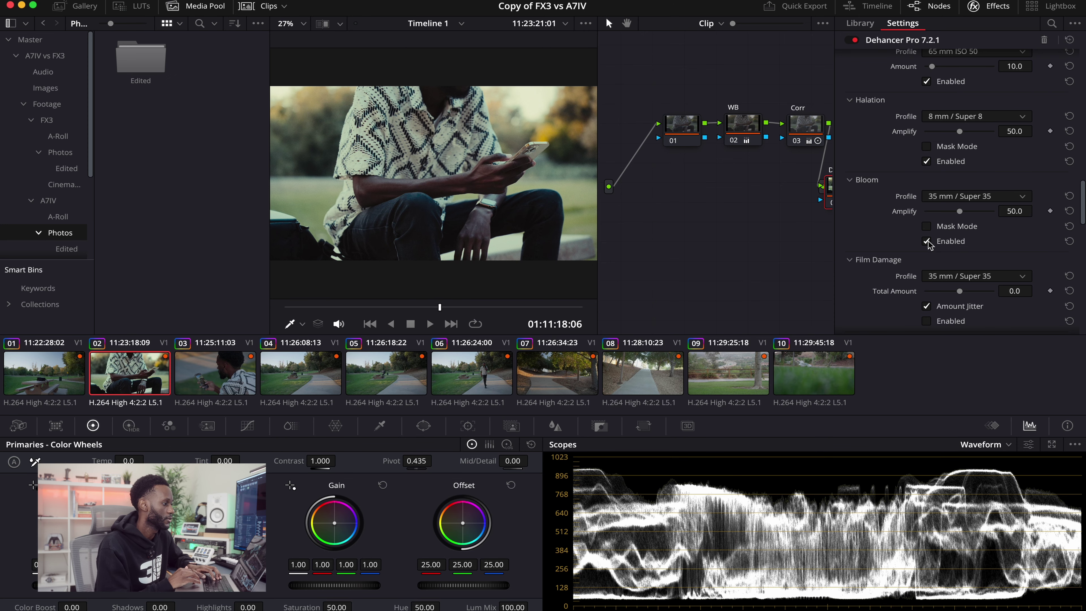
click(927, 241)
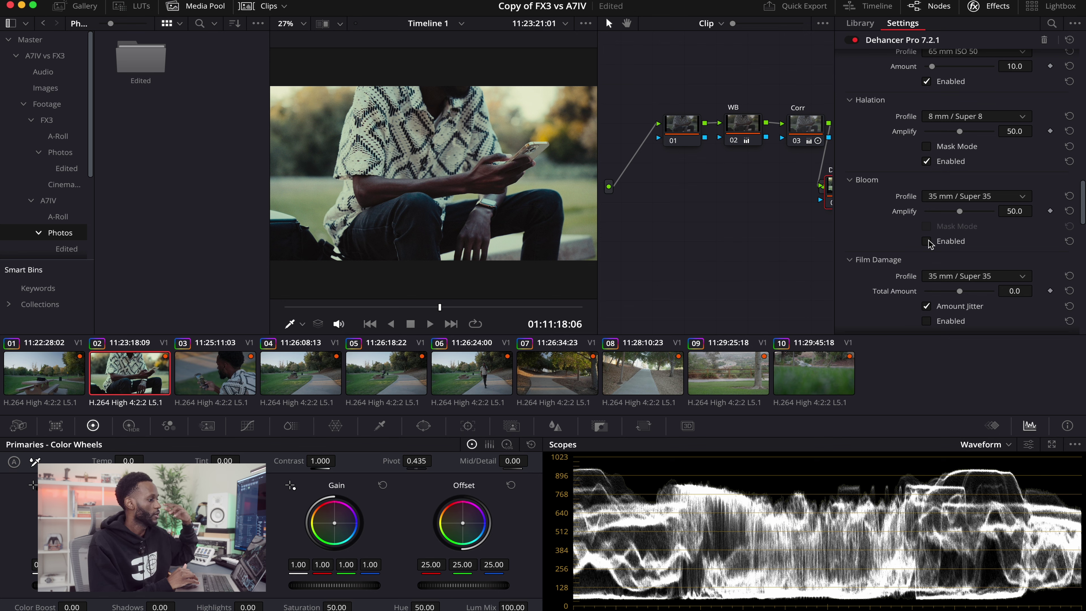
click(927, 241)
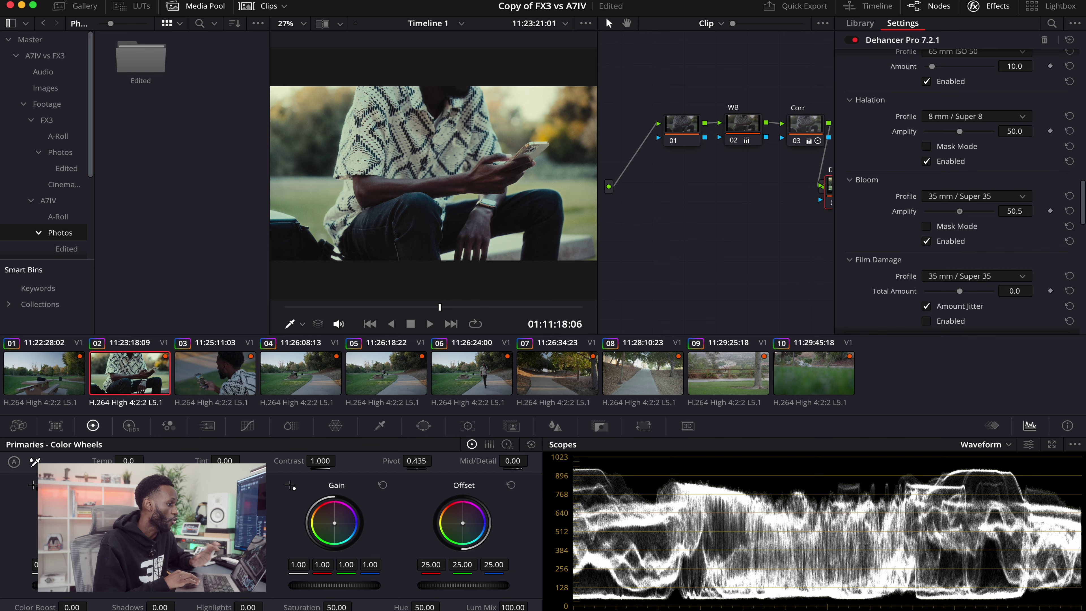
drag(982, 214, 995, 216)
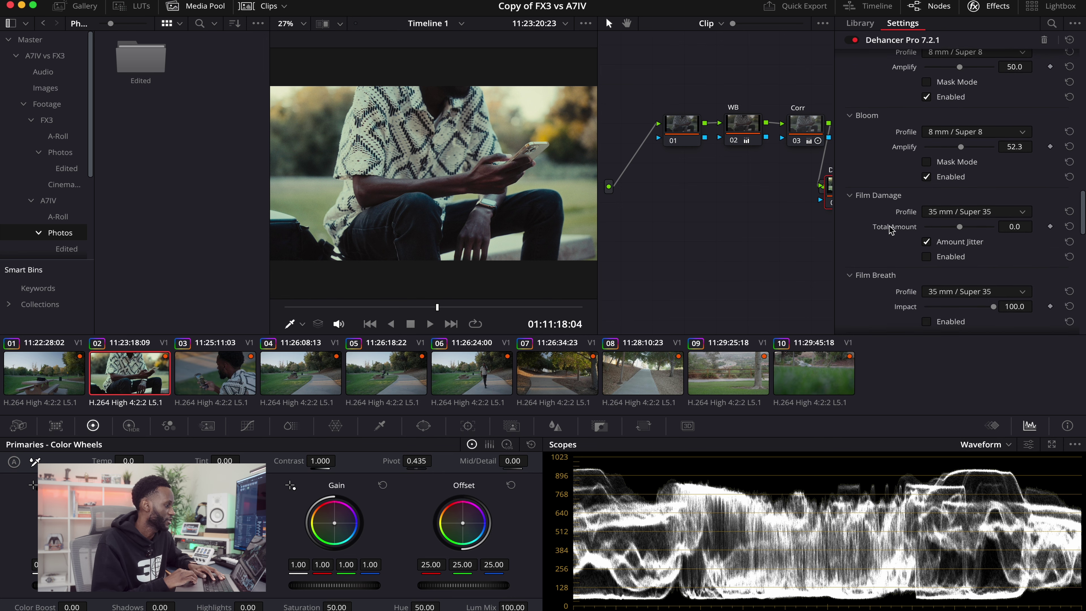
scroll(891, 229, down, 1)
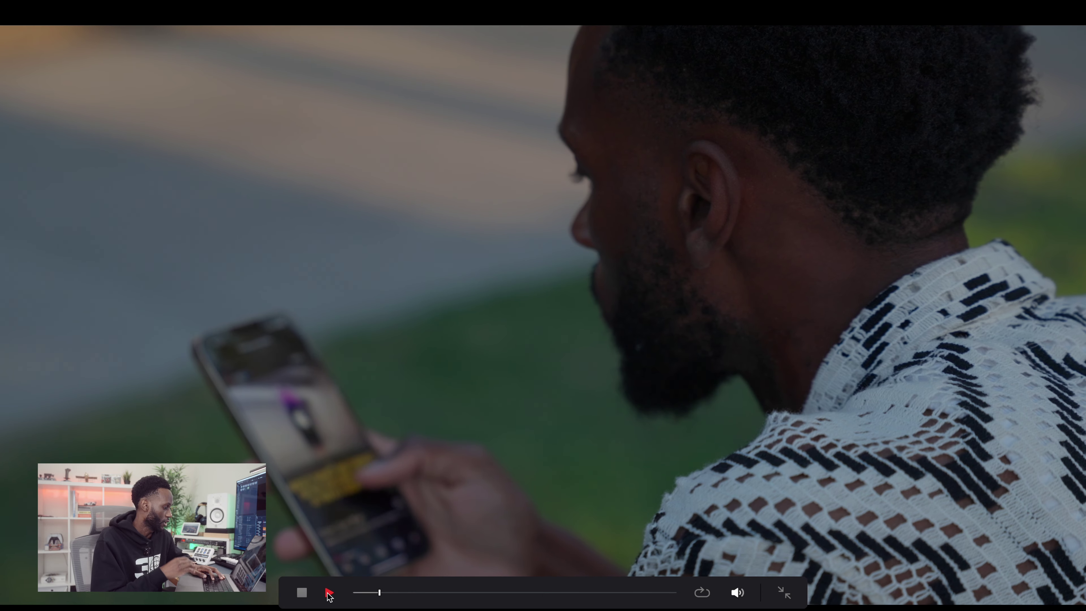
Step: Leave full-screen playback, select clip 02 and lower Film Damage Total Amount to -5.0
key(Escape)
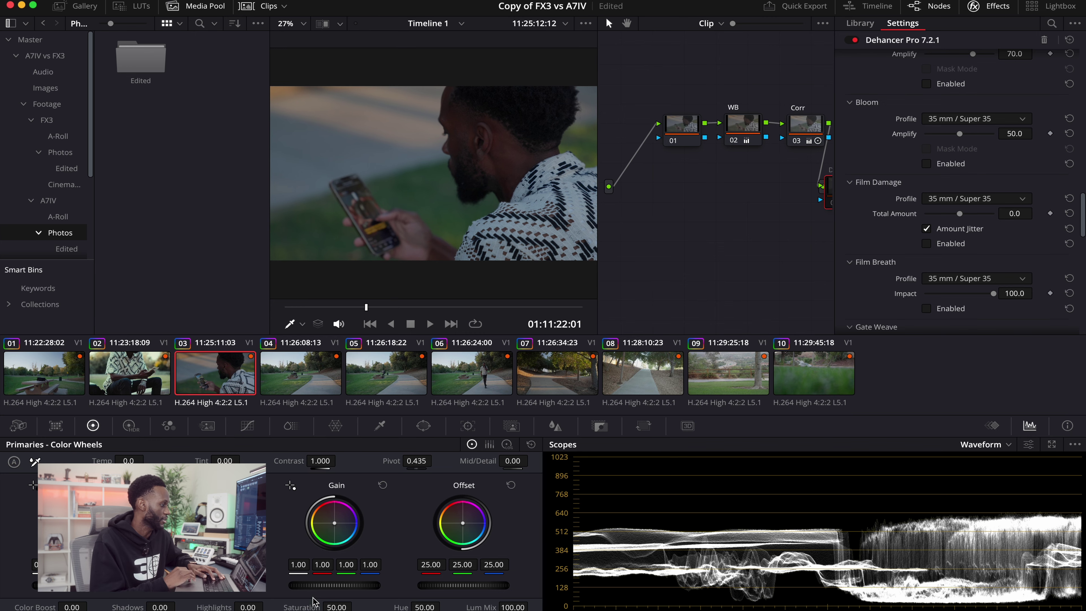
click(152, 382)
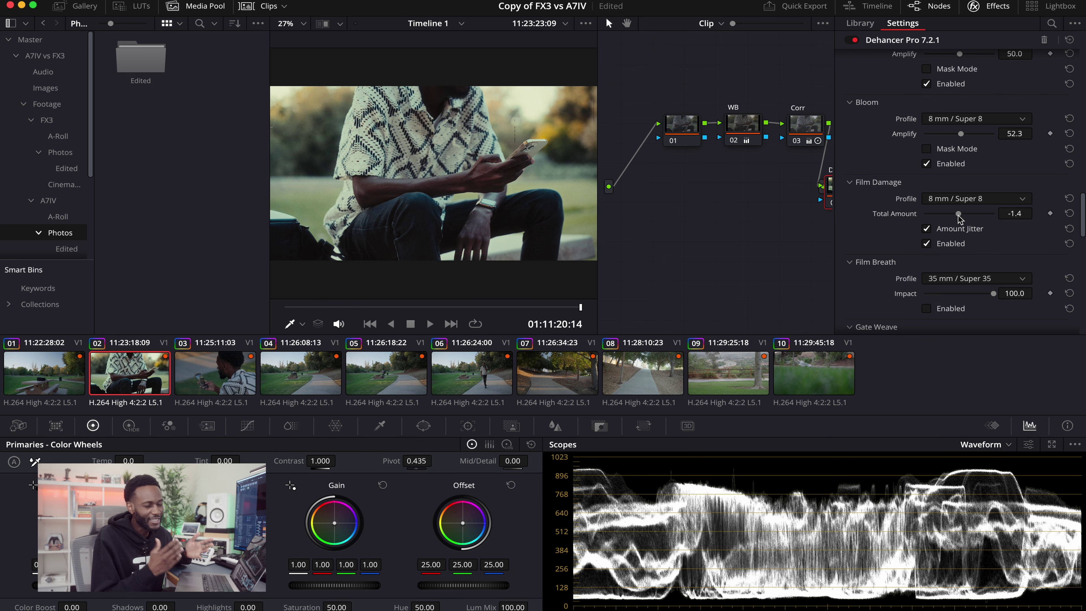
drag(960, 218, 957, 220)
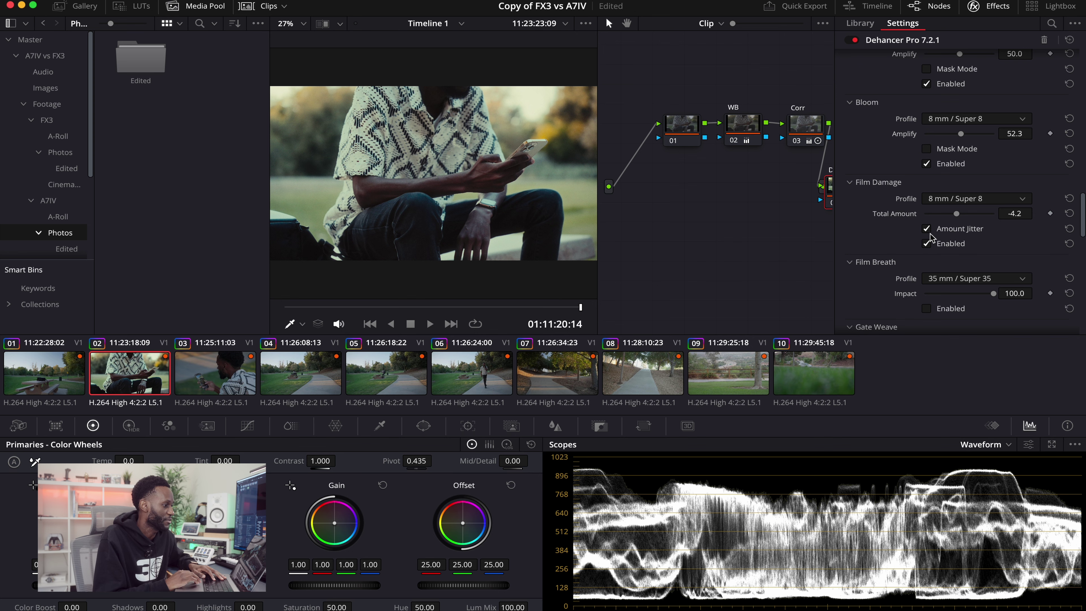
scroll(962, 210, down, 5)
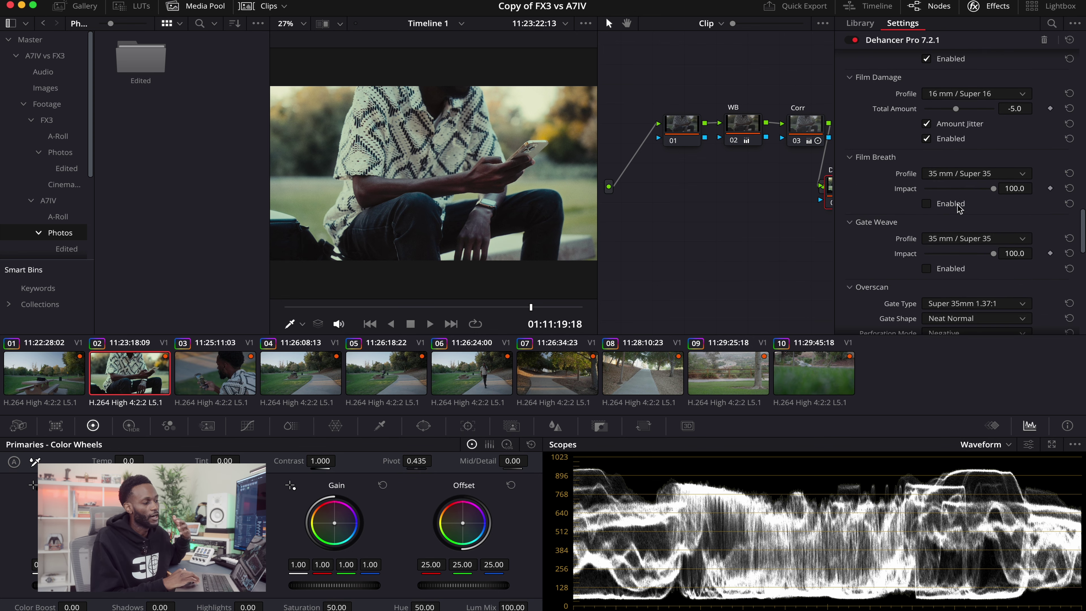
Step: Play clip 02 to preview the 8 mm / Super 8 Film Breath effect
scroll(959, 207, down, 1)
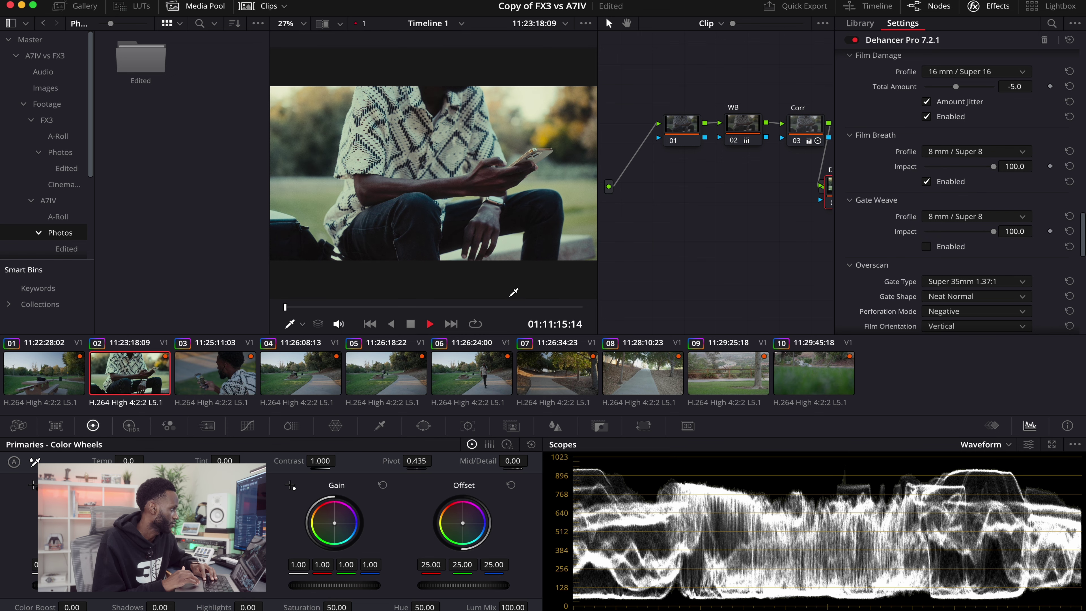
key(space)
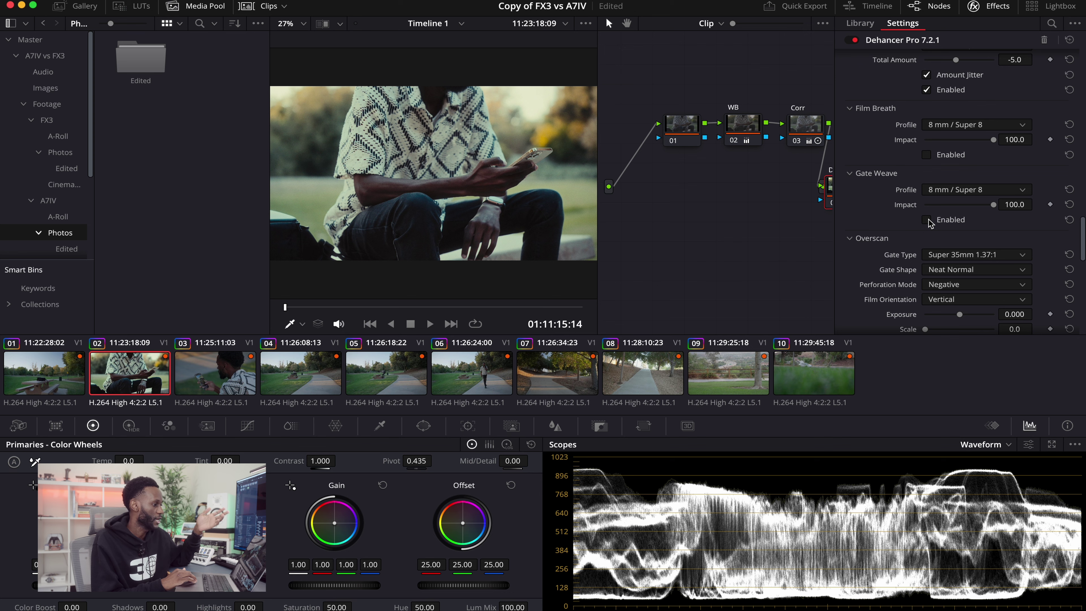
Step: Enable Gate Weave, toggling it off and on to compare
click(927, 220)
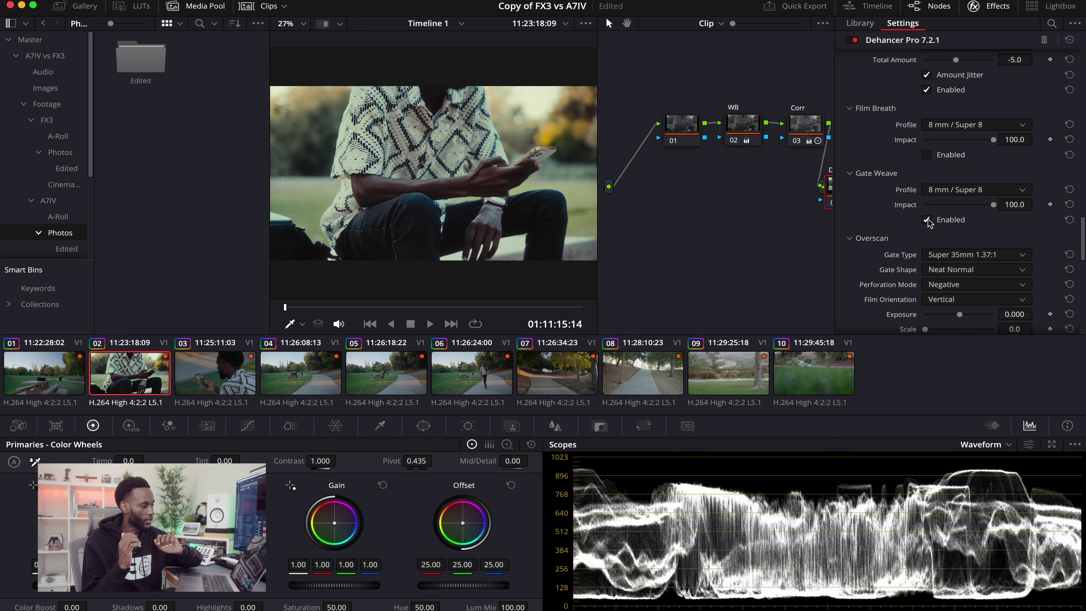
click(927, 219)
click(927, 221)
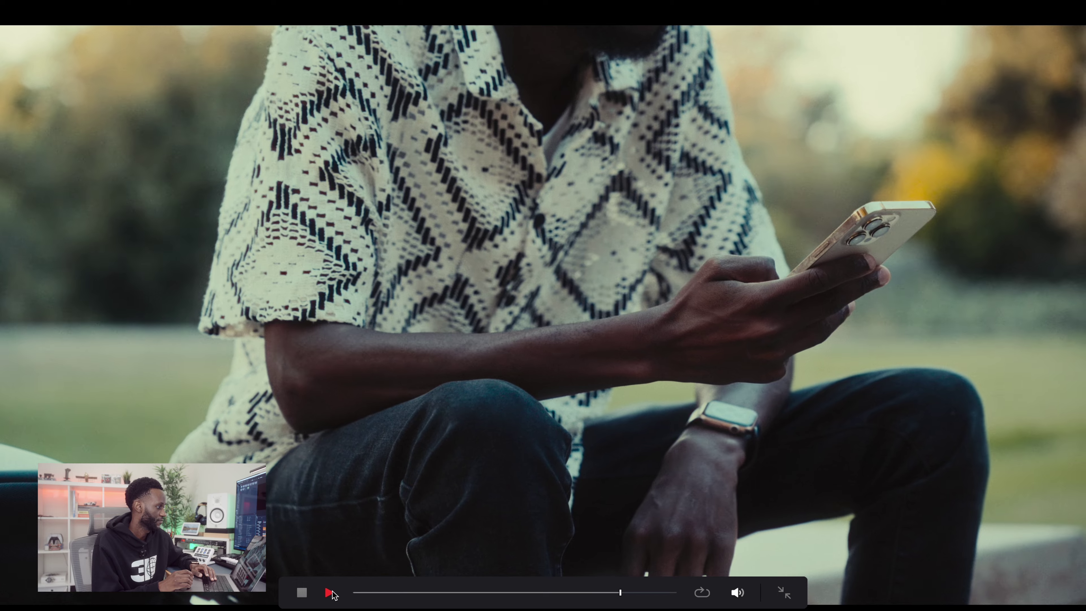
Step: Switch Gate Weave to the 35 mm / Super 35 profile and play it back full screen
click(784, 592)
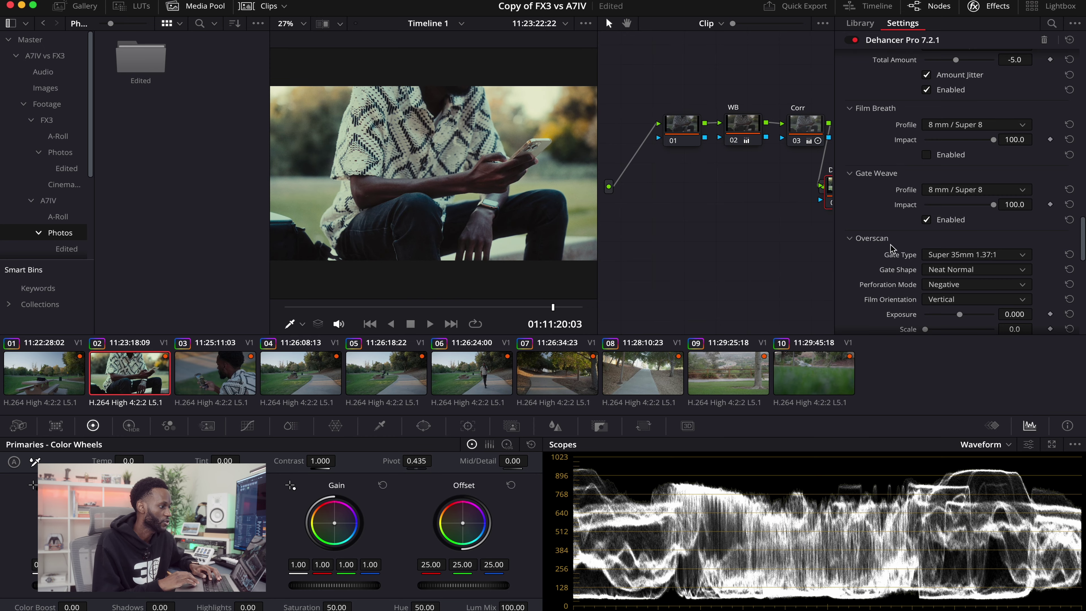
click(960, 194)
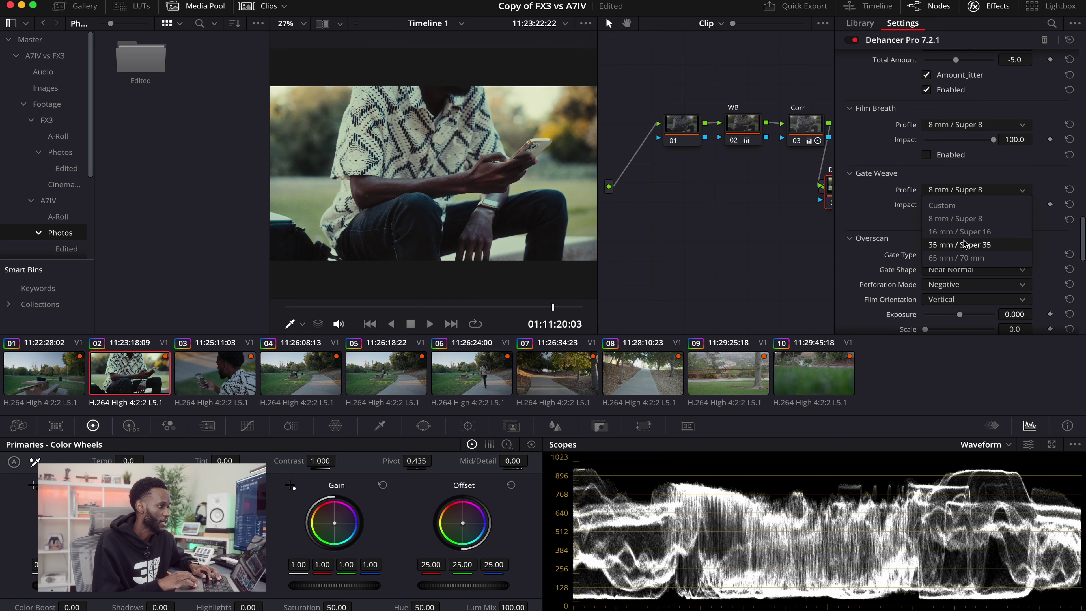
click(960, 247)
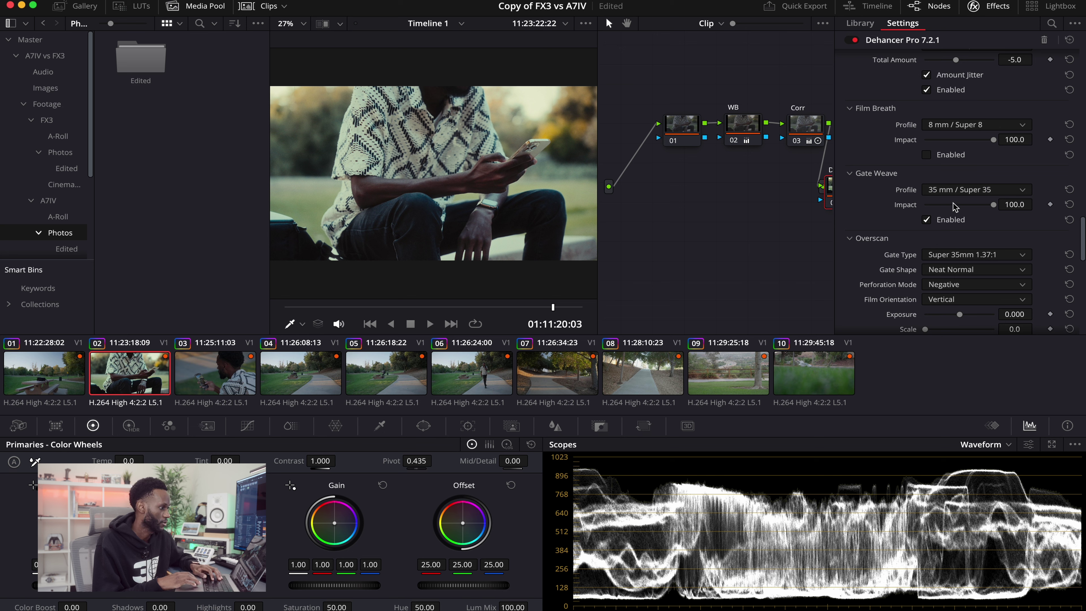
key(super+f)
key(space)
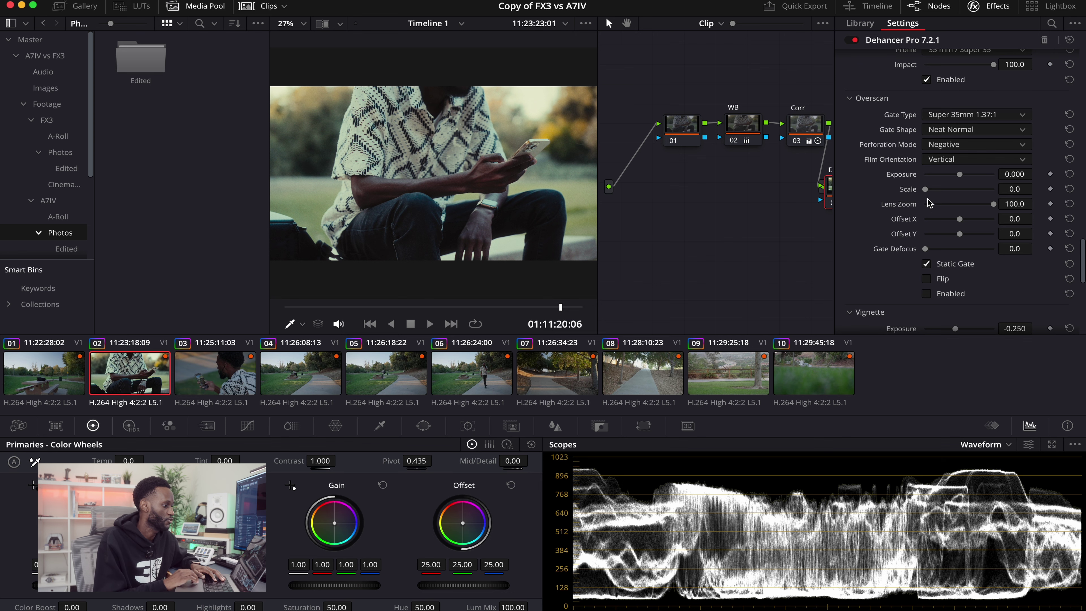
scroll(928, 257, up, 1)
Step: Enable the Overscan film gate and try the Super 8mm, Standard 16mm, Super 16mm and Ultra 16mm gates
click(928, 310)
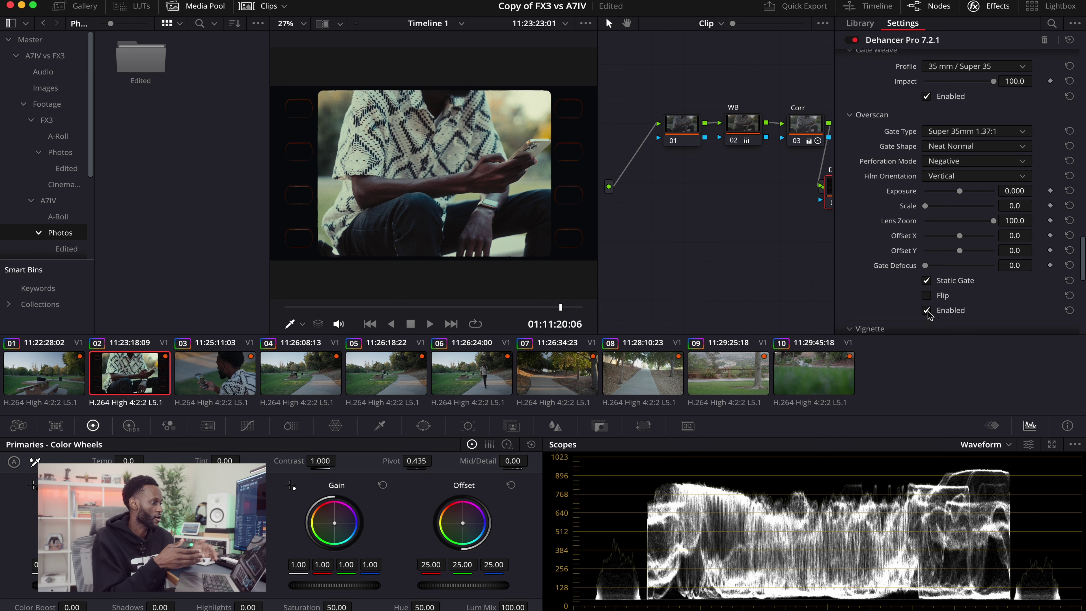
click(963, 131)
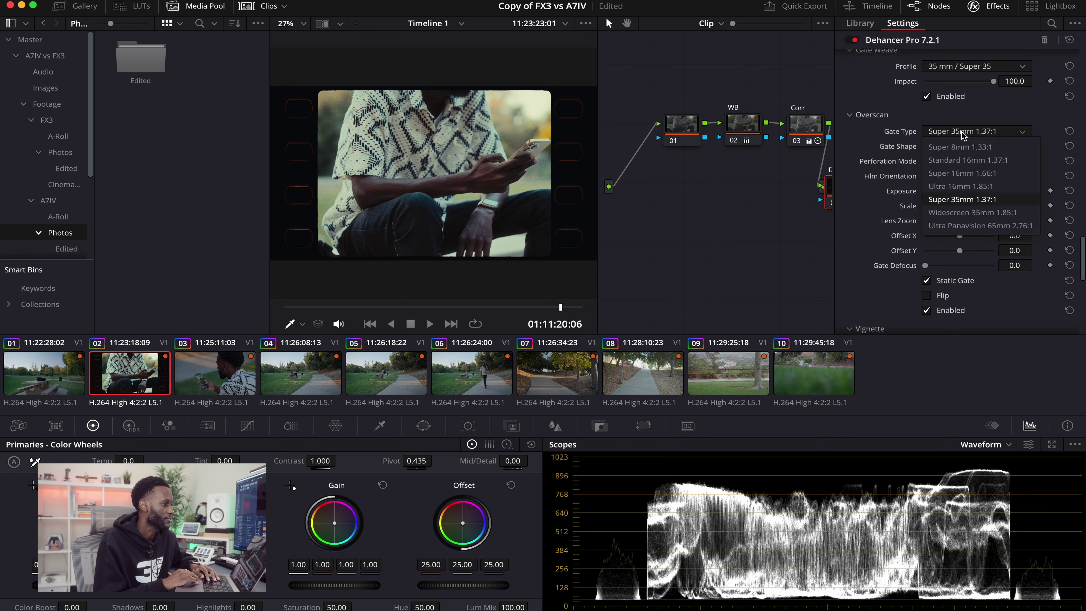
click(957, 146)
click(957, 131)
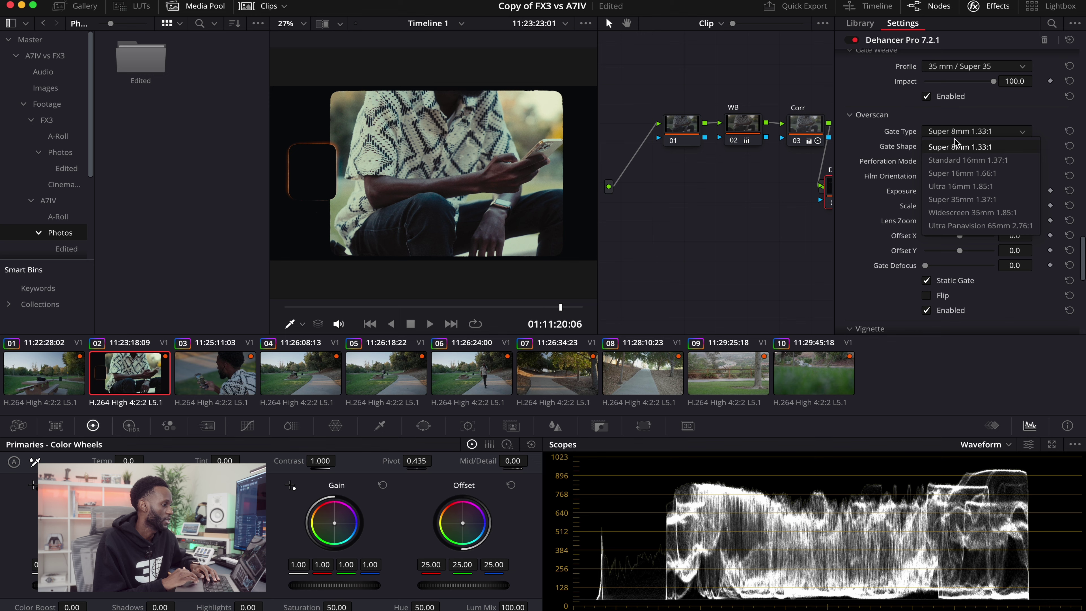
click(956, 161)
click(956, 133)
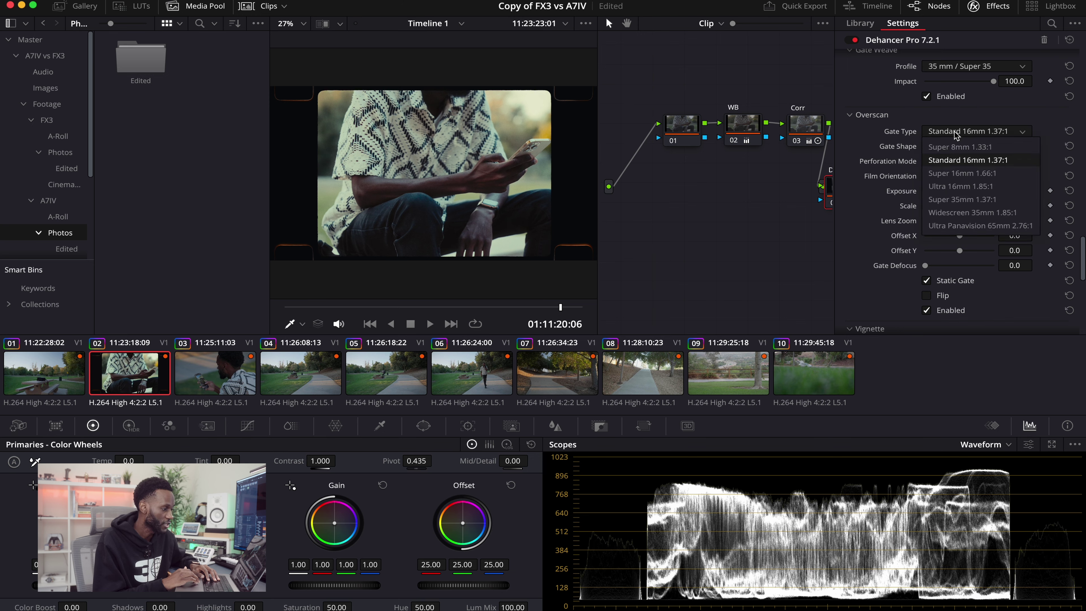
click(963, 174)
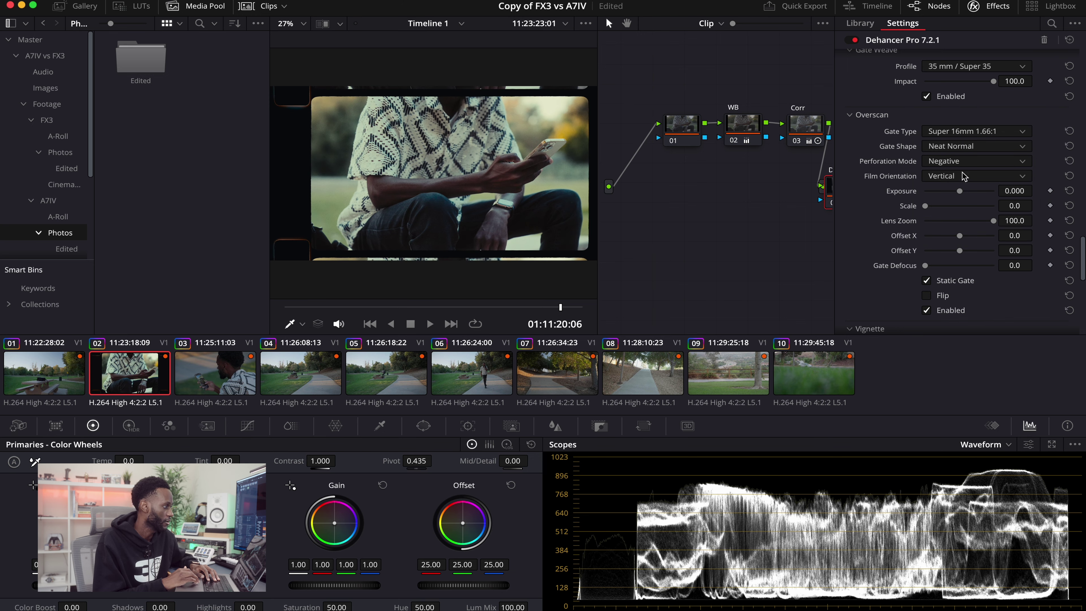
click(959, 134)
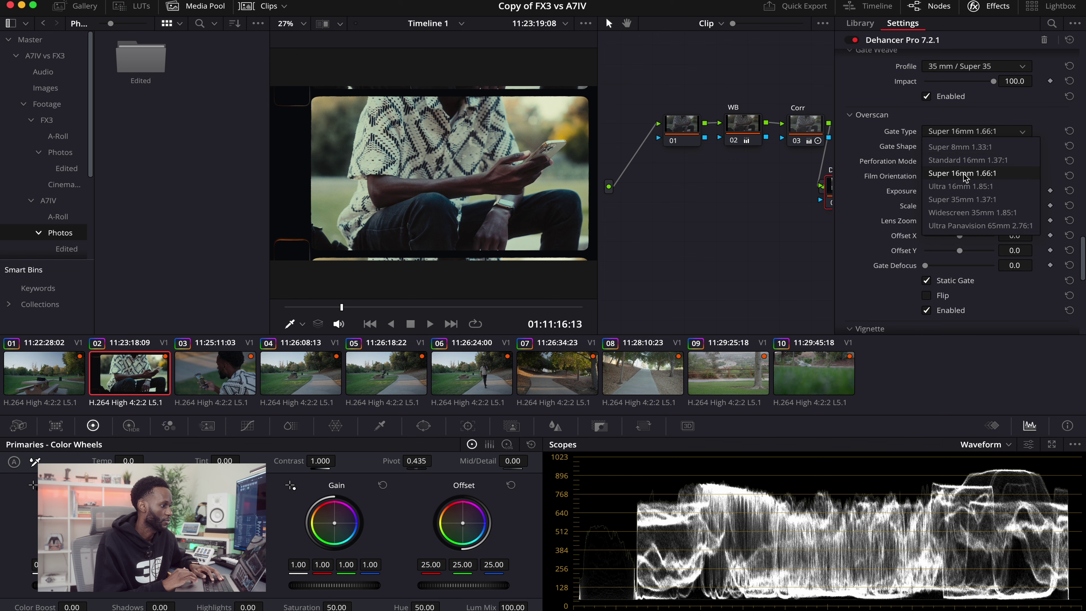
click(961, 184)
Step: Try the Super 35mm and Widescreen 35mm 1.85:1 gates, then settle on Ultra Panavision 2.76:1
click(960, 135)
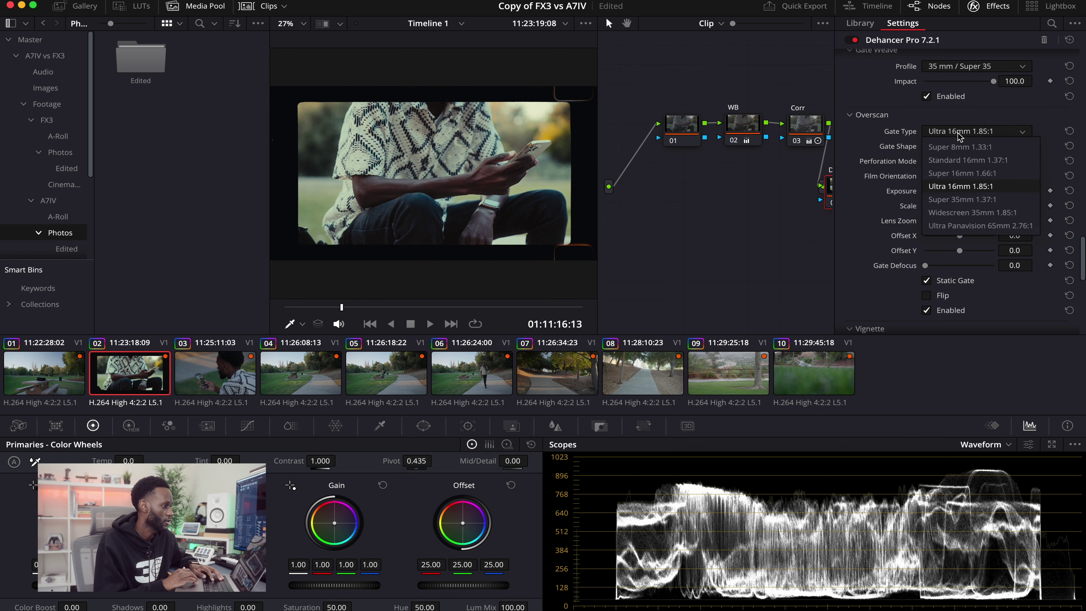
click(962, 194)
click(949, 136)
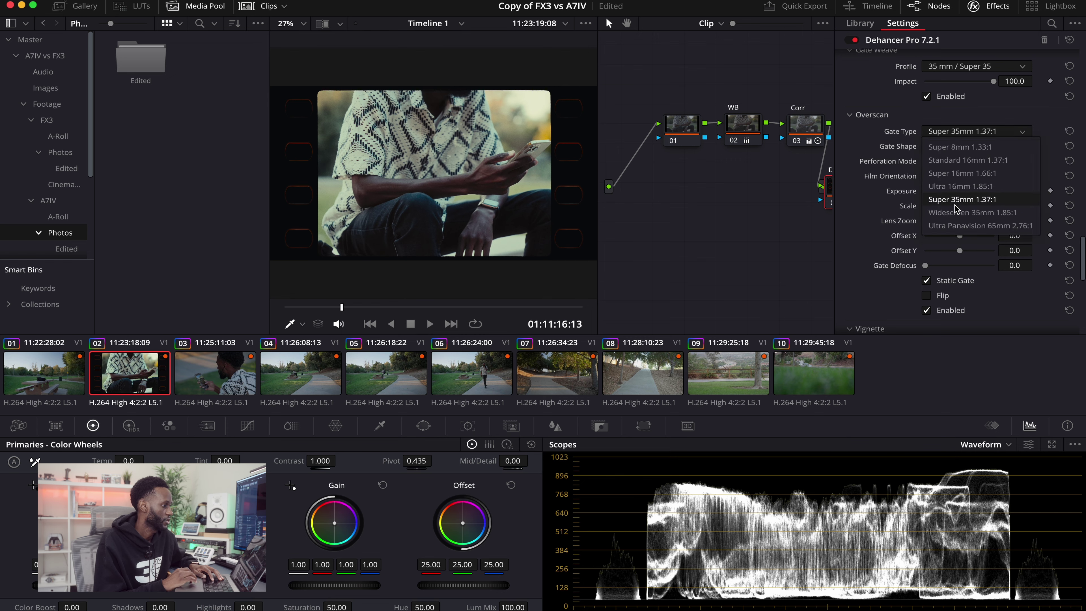
click(954, 175)
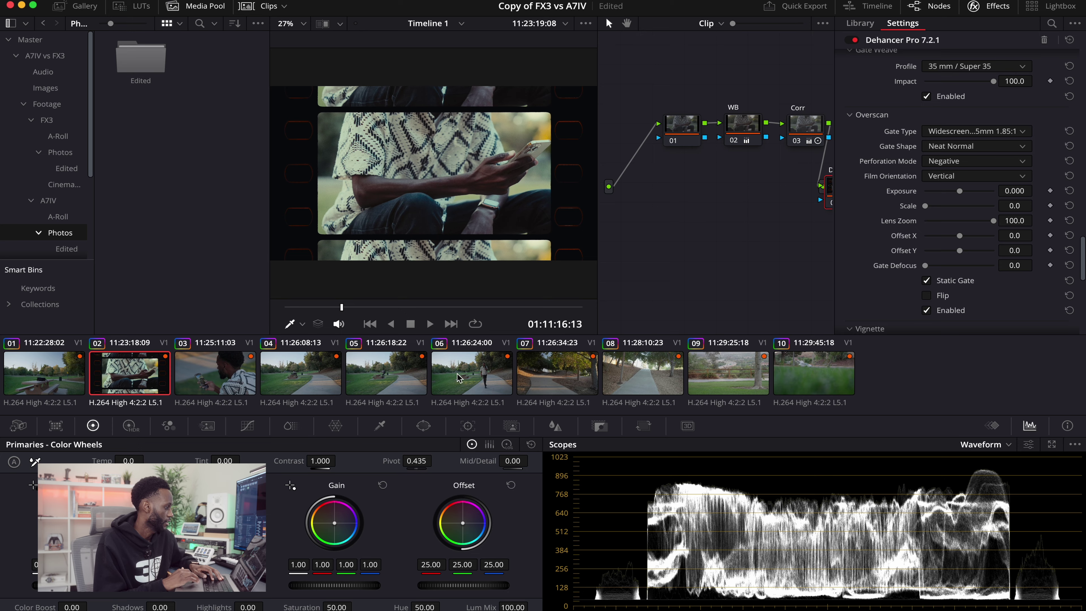
key(super+f)
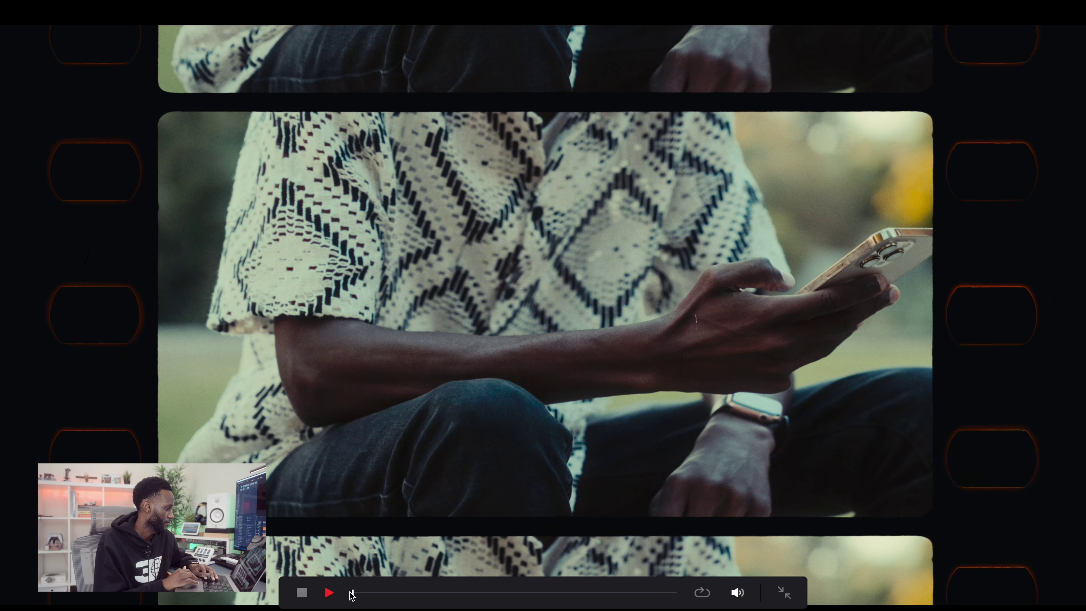
key(super+f)
click(962, 131)
click(963, 227)
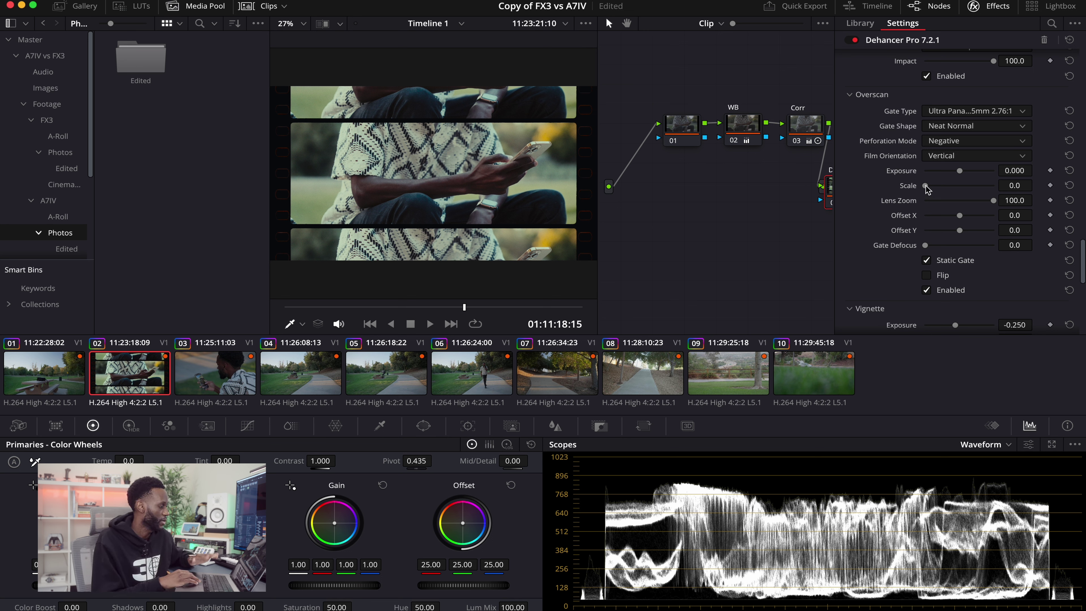
Step: Raise Overscan Exposure to 0.642 and run the film strip horizontally
drag(926, 187, 972, 175)
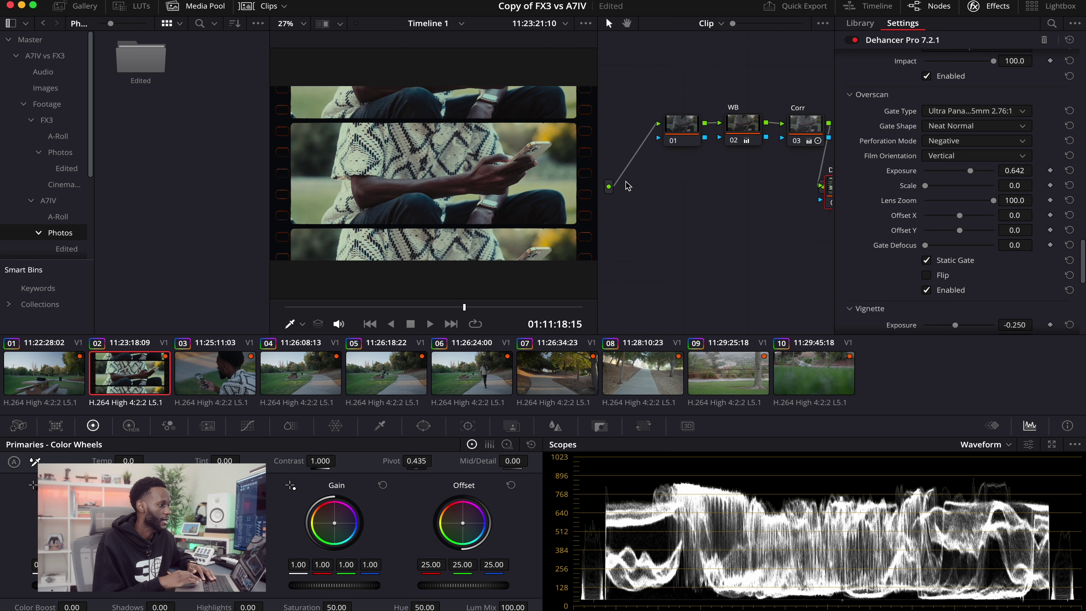
click(947, 157)
click(949, 186)
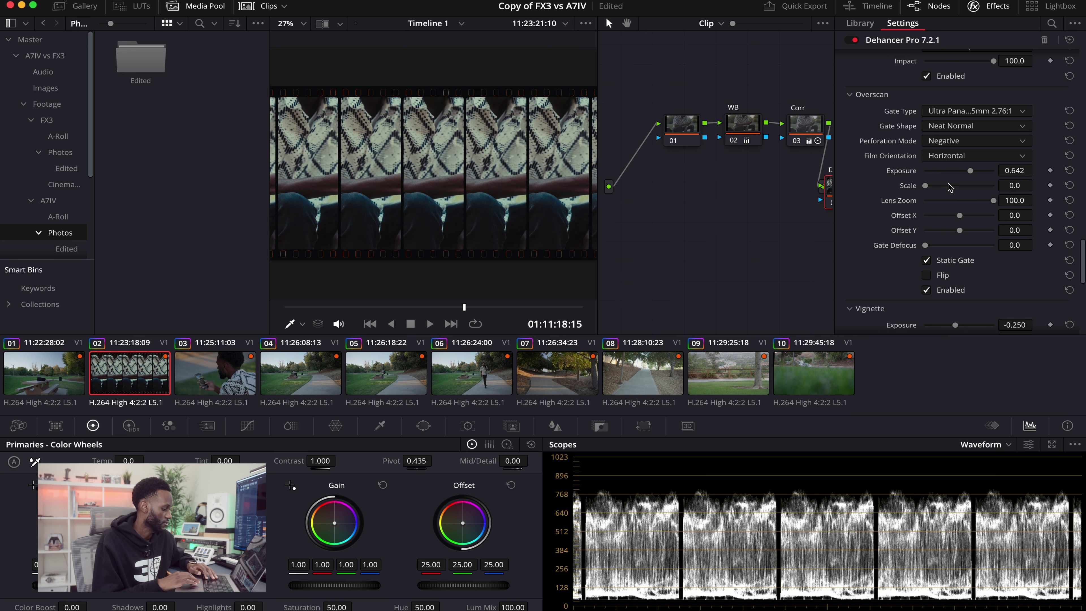
key(super+f)
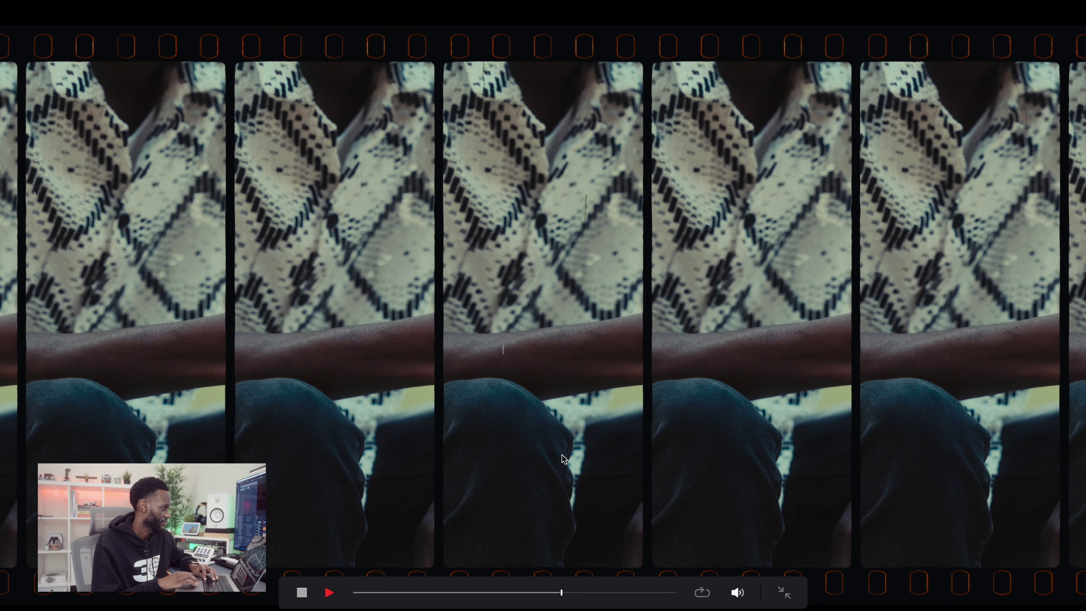
key(super+f)
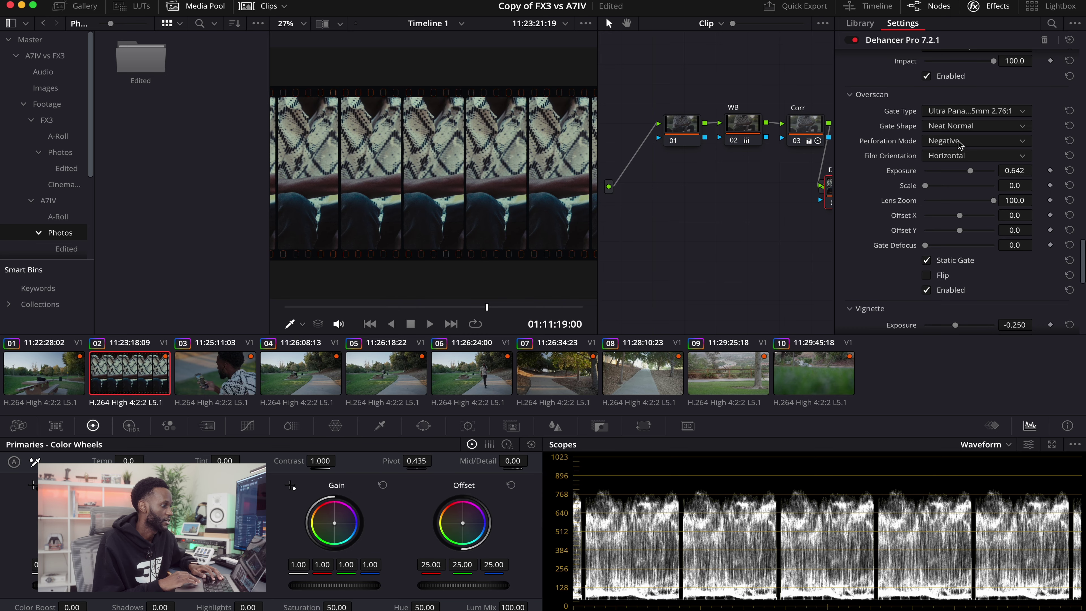
Step: Compare Positive, off and Negative perforation modes, ending on Positive perforations
click(958, 143)
click(958, 169)
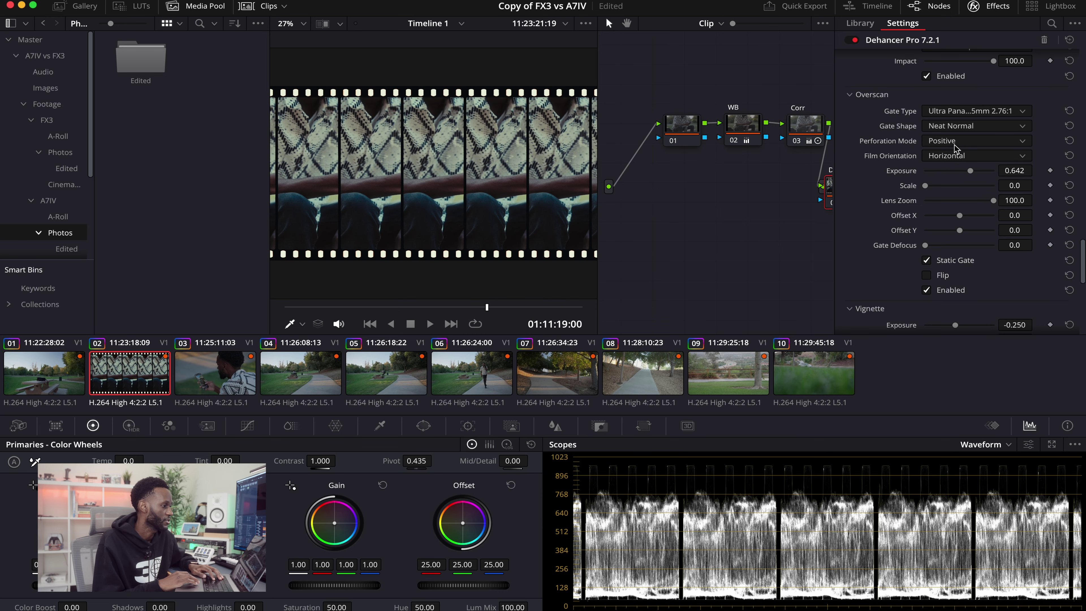
click(956, 145)
click(954, 183)
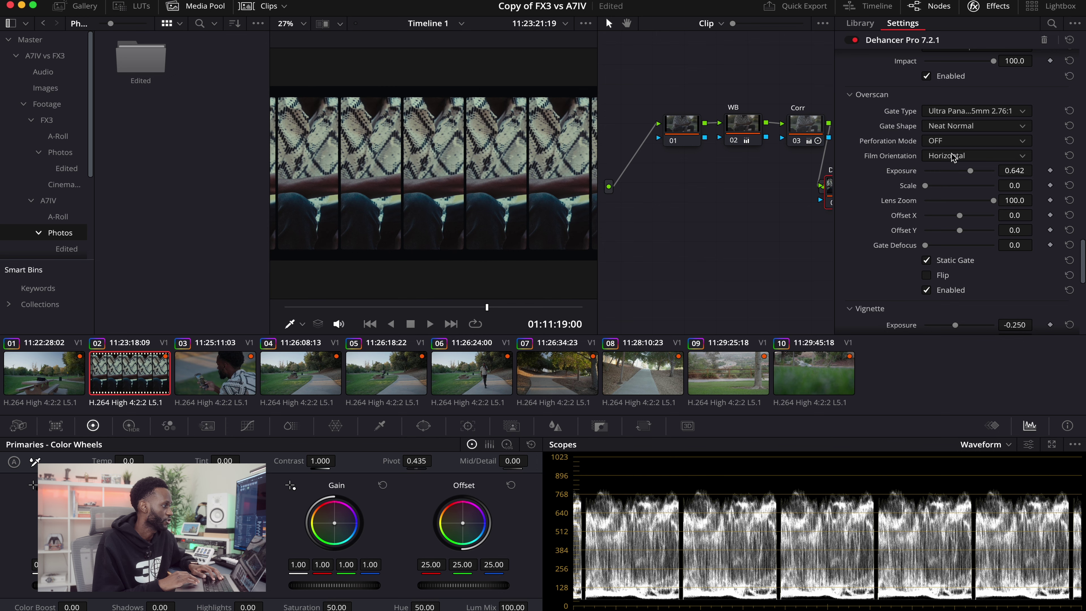
key(super+f)
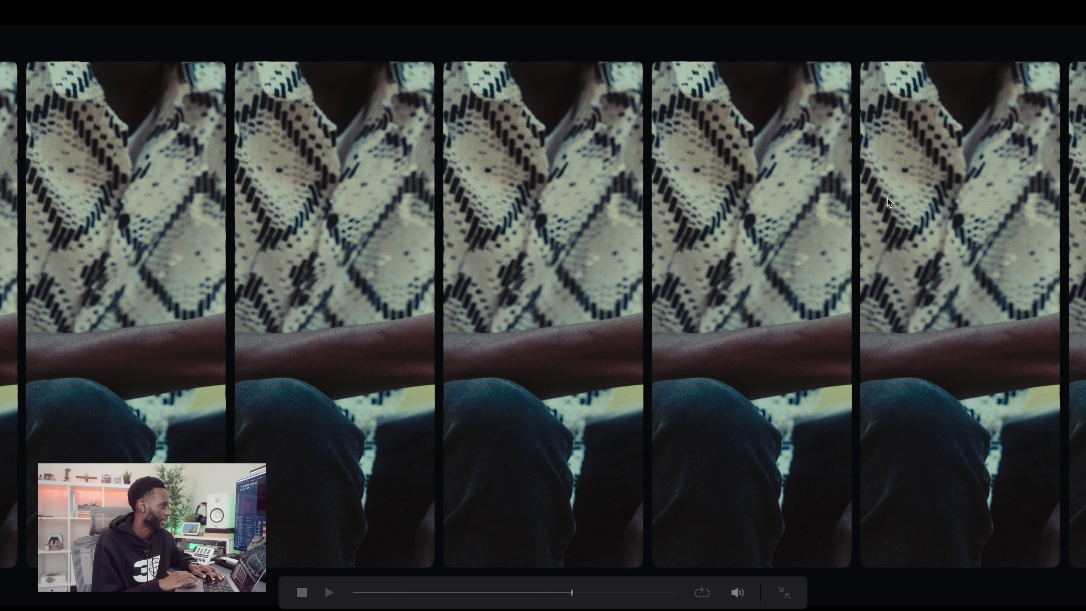
key(Escape)
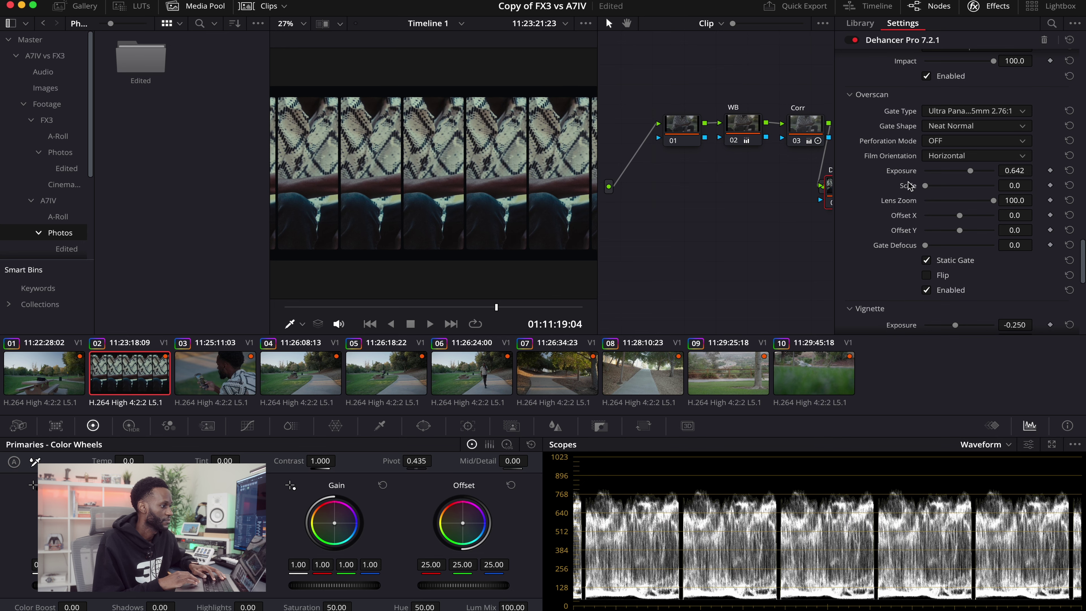
click(945, 156)
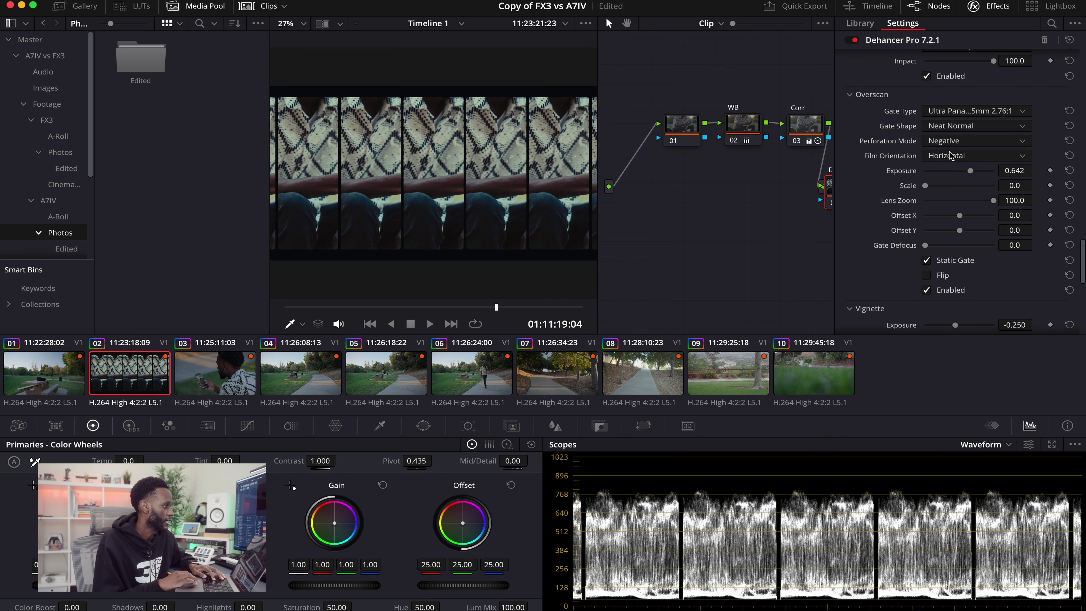
click(948, 140)
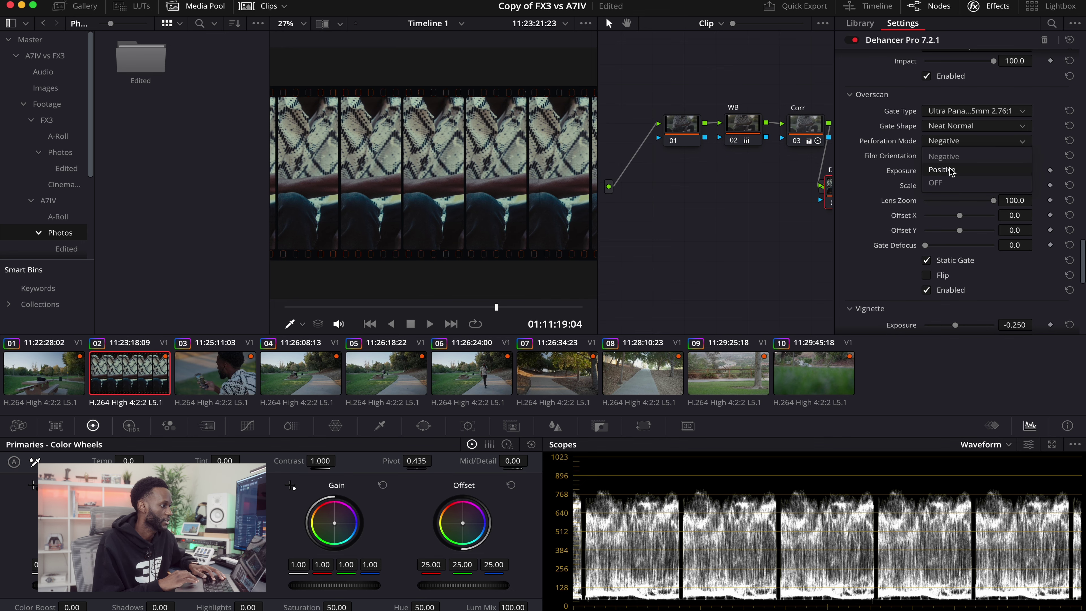
click(951, 171)
Step: Try Neat Sharp and Neat Rounded gate shapes, settle on Neat Normal, then switch Overscan off
click(951, 130)
click(951, 154)
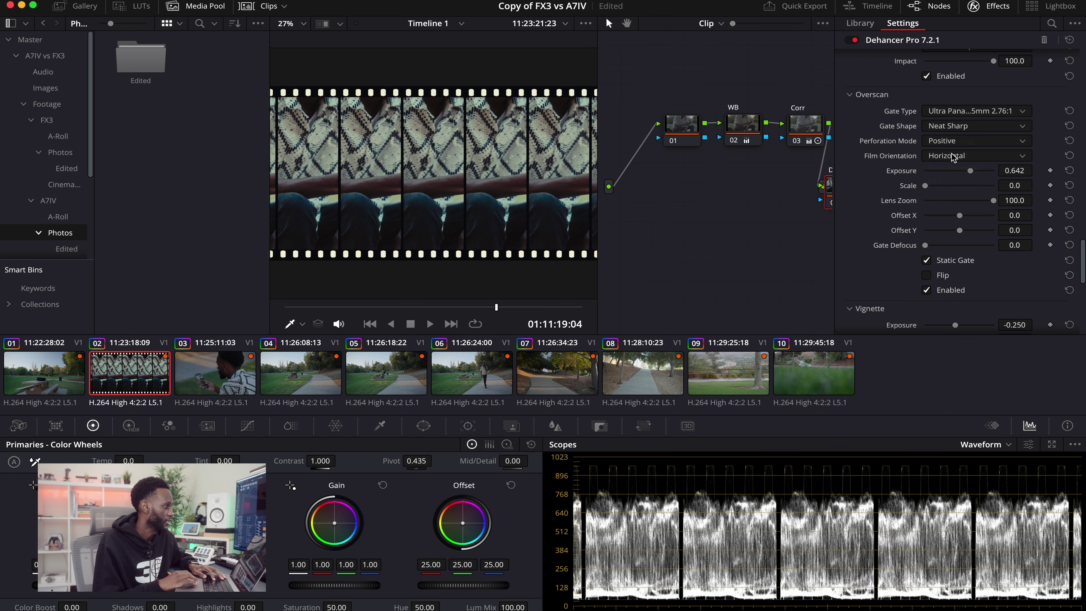
click(951, 127)
click(954, 168)
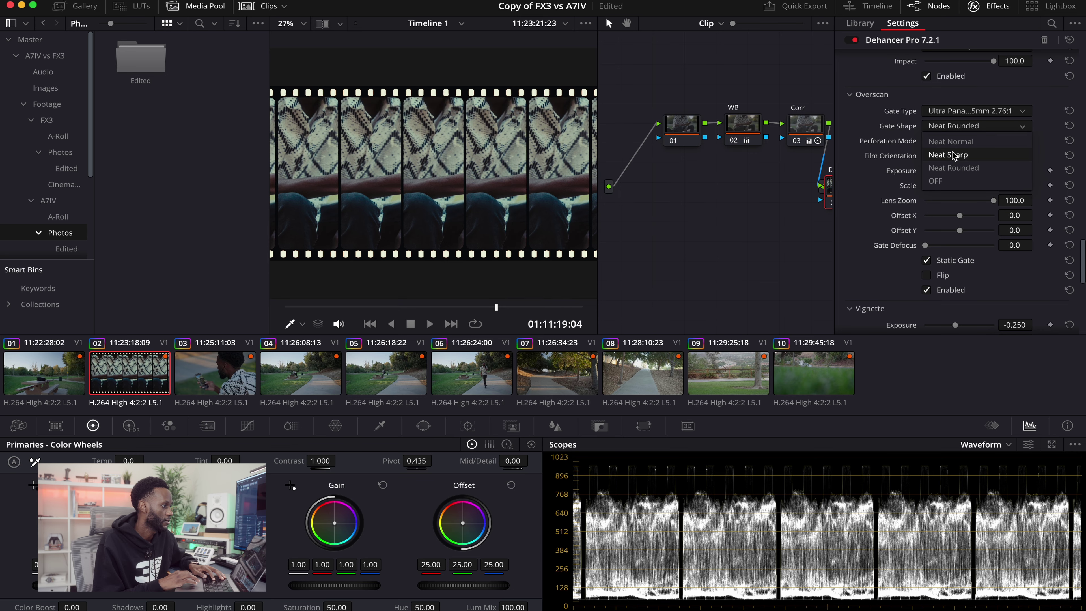
click(952, 155)
click(950, 126)
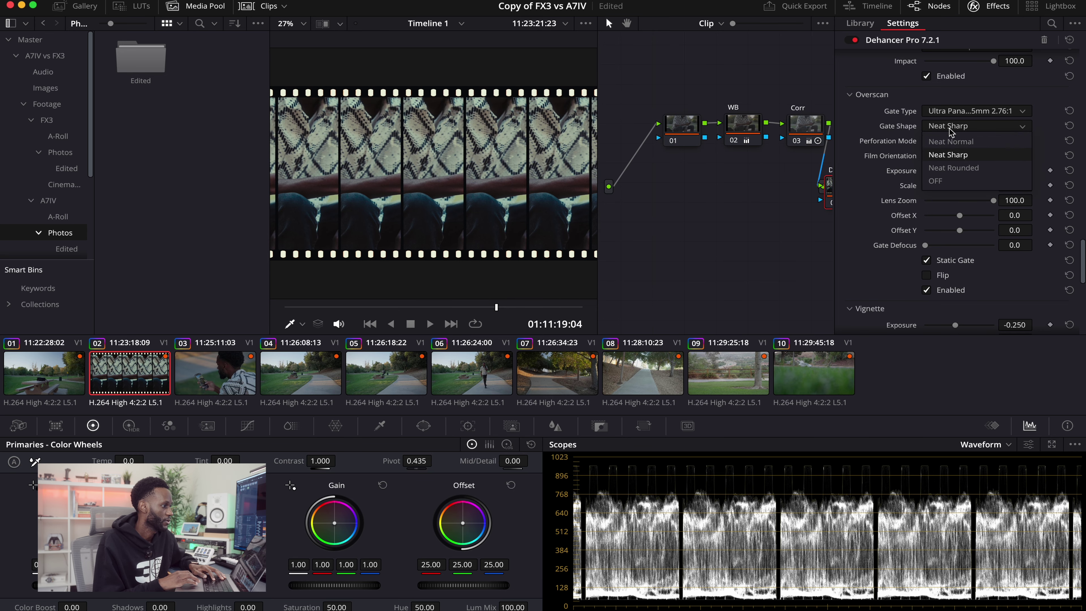
click(951, 142)
click(953, 112)
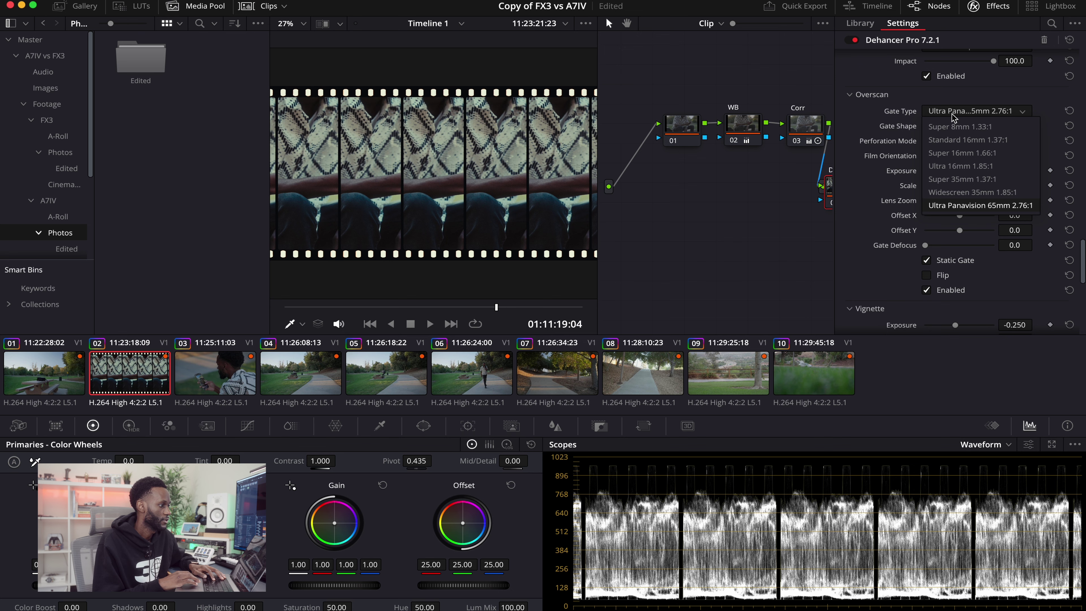
click(954, 115)
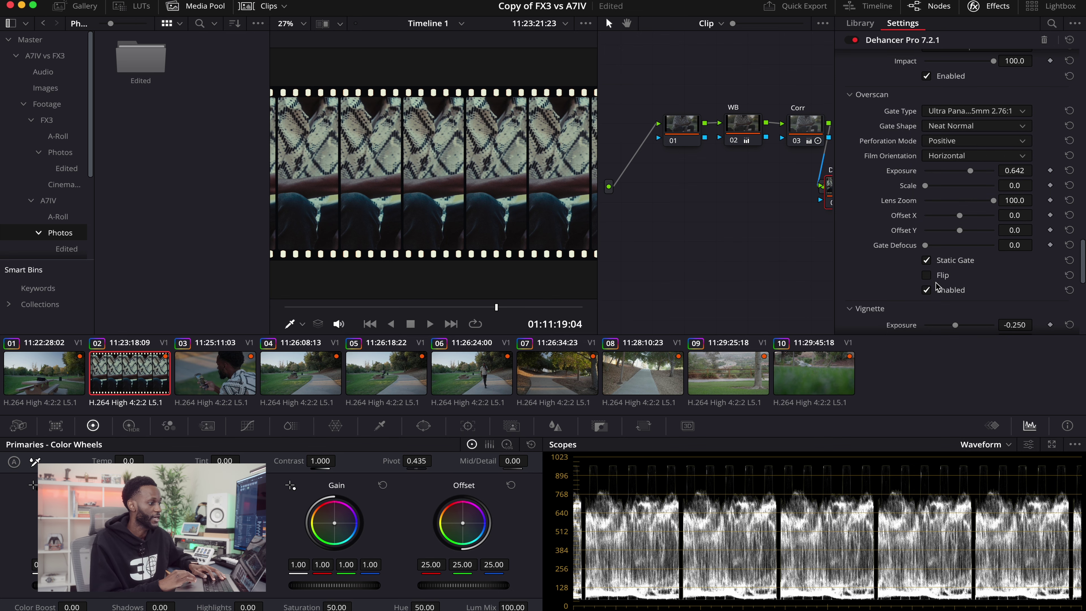
click(927, 290)
scroll(930, 283, down, 5)
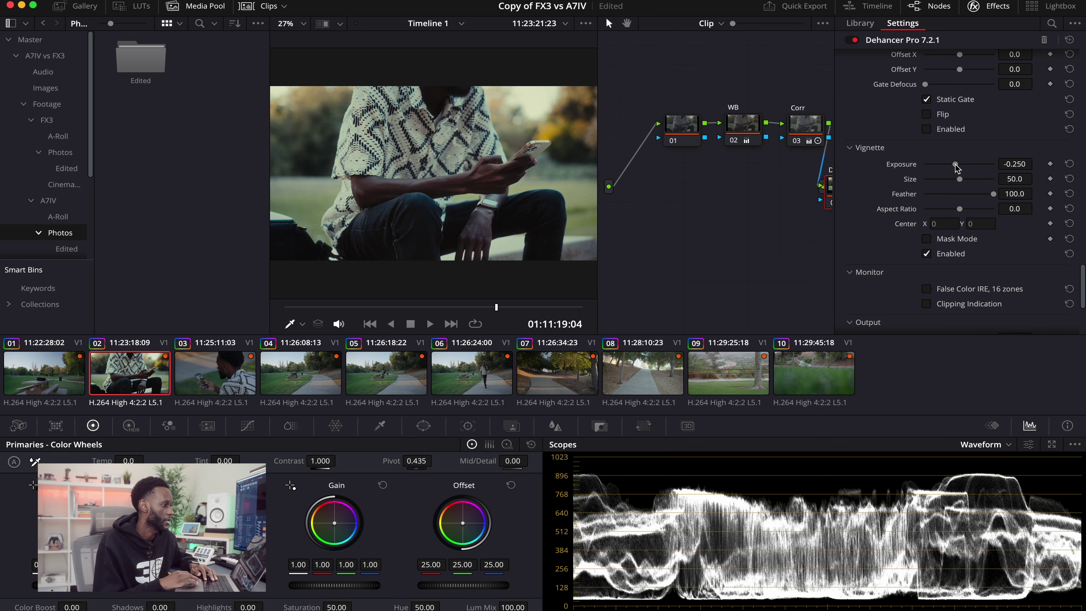
Step: Shrink the Vignette Size to 27.5, then disable the Vignette
mouse_move(961, 179)
mouse_down()
mouse_move(970, 194)
mouse_move(946, 198)
mouse_move(952, 175)
mouse_up()
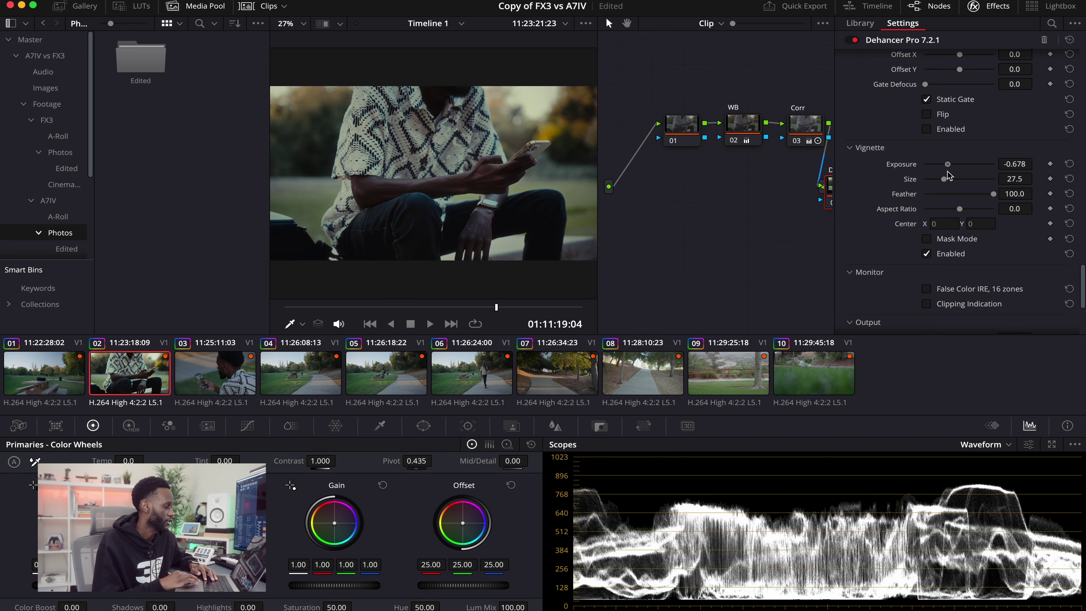
click(926, 253)
scroll(956, 225, down, 3)
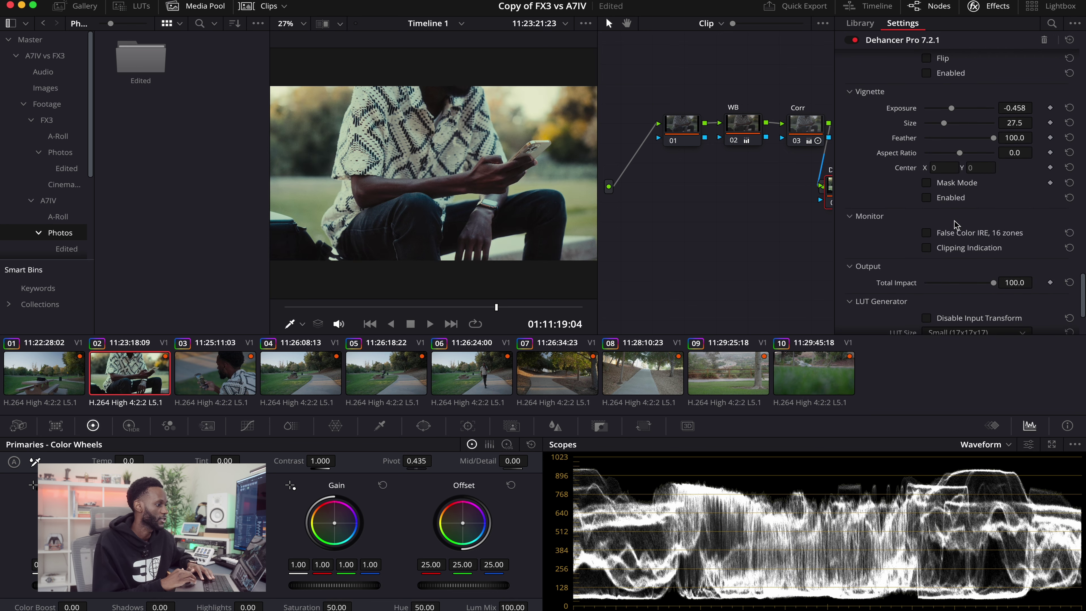
scroll(956, 224, down, 3)
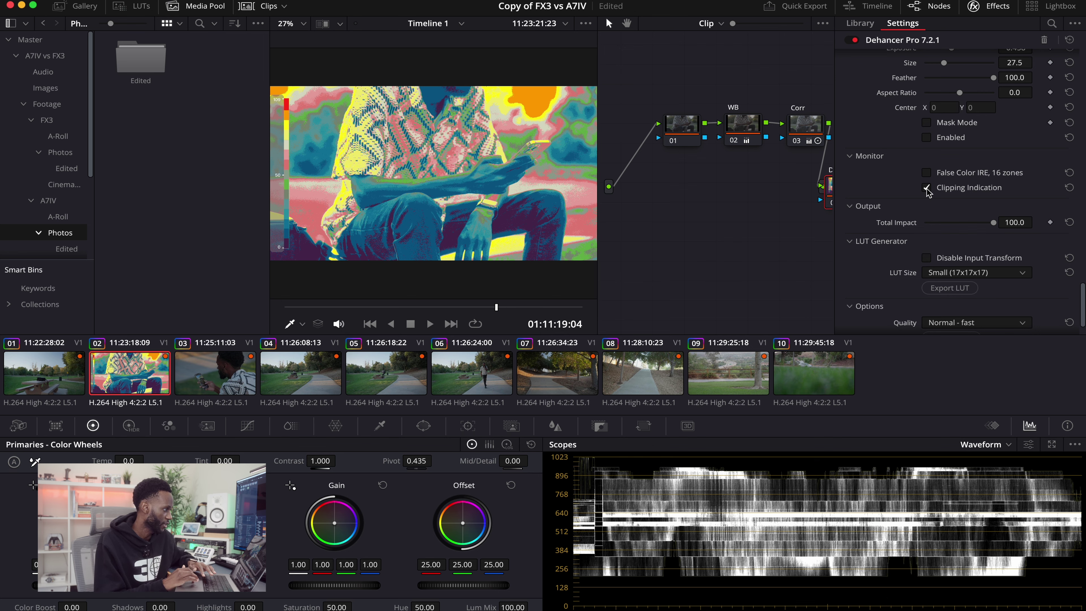
click(926, 188)
Step: Compare with and without Dehancer by fading Total Impact to 0 and back and bypassing the node
scroll(1056, 237, down, 2)
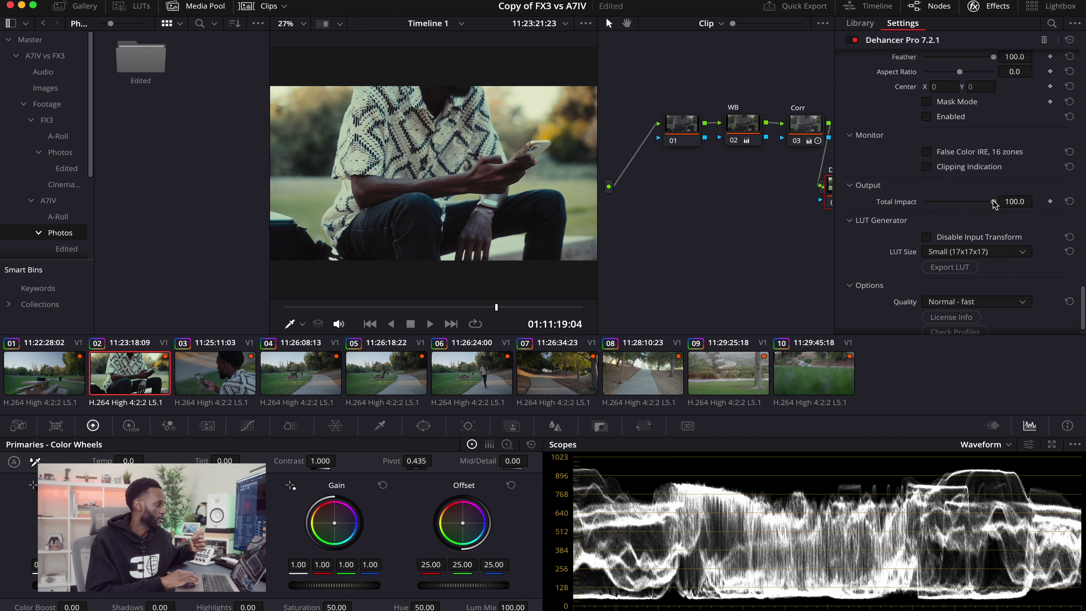
drag(994, 204, 923, 204)
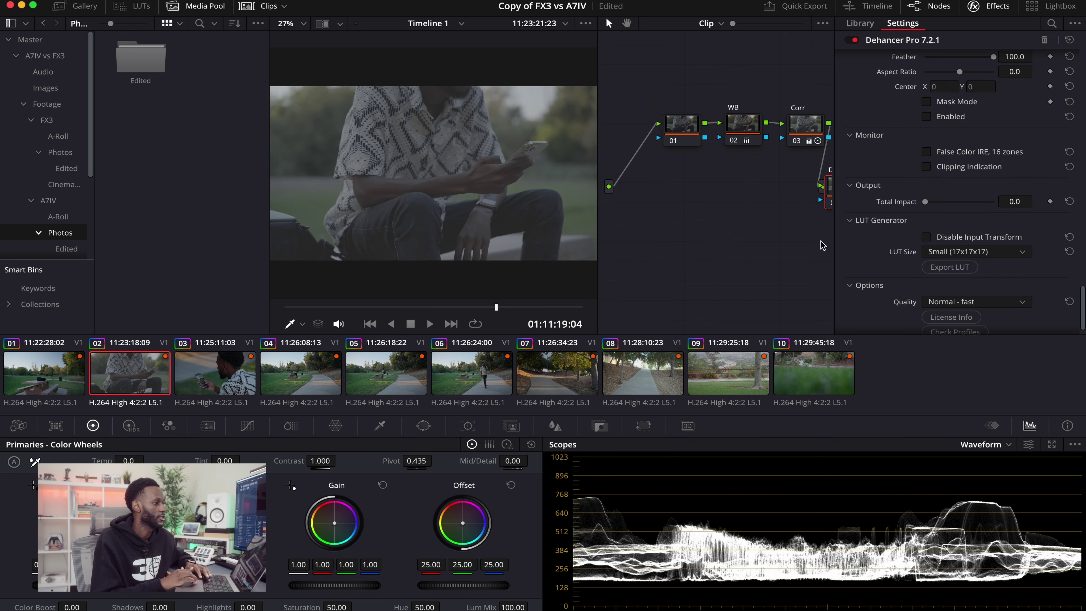
click(853, 40)
click(854, 40)
click(854, 40)
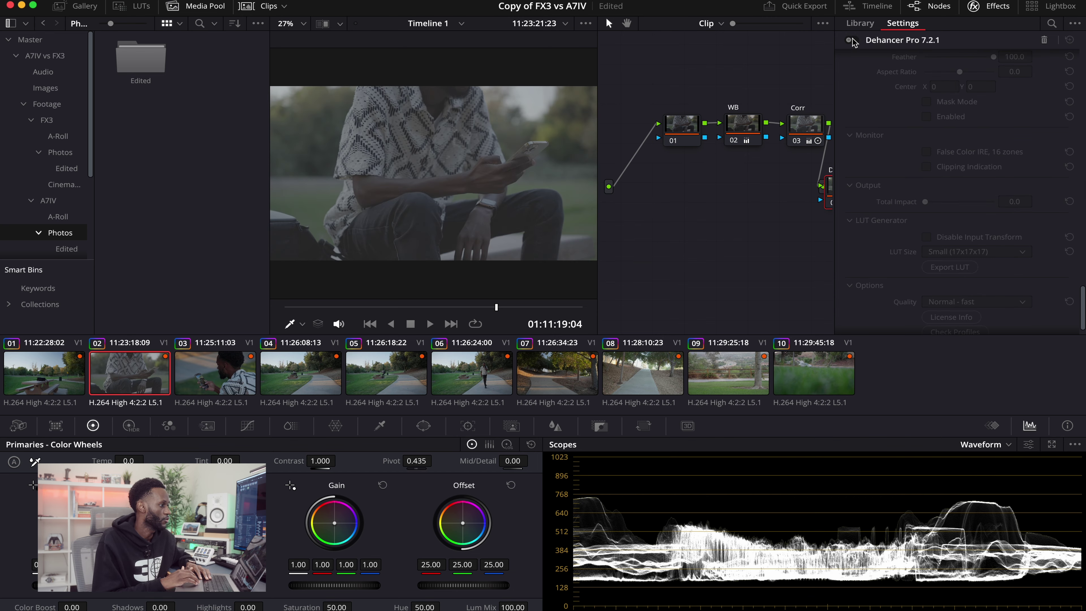
click(854, 40)
drag(932, 203, 992, 204)
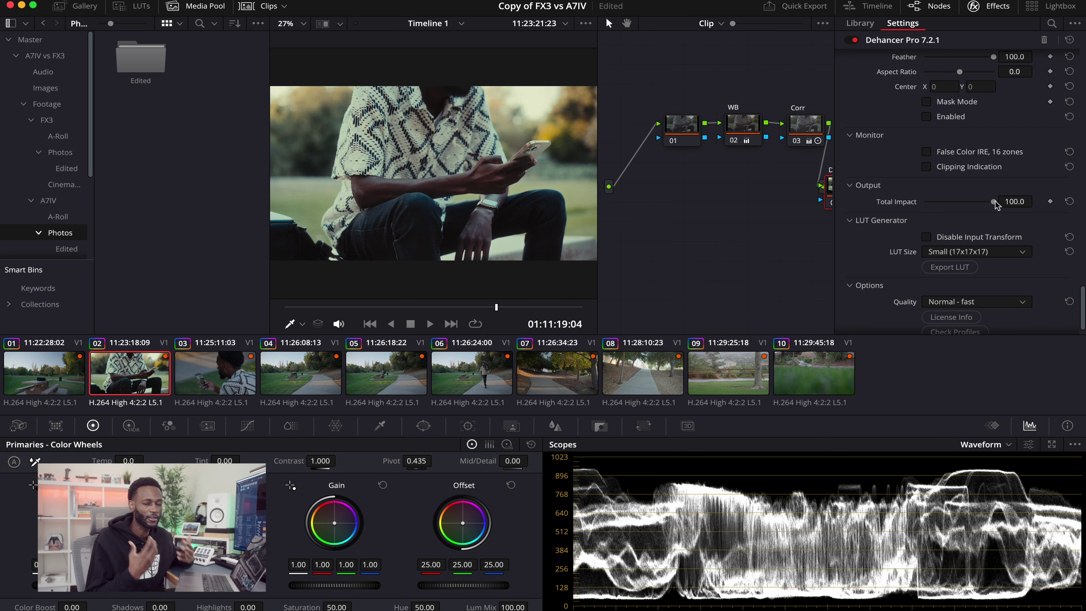
drag(995, 204, 1032, 215)
scroll(984, 253, down, 2)
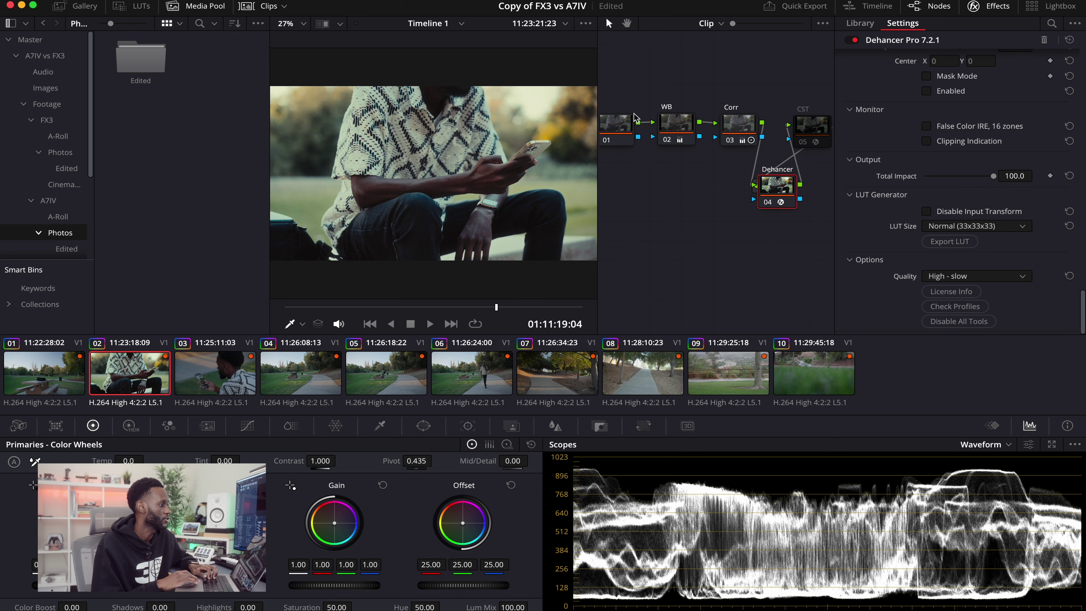
Step: Paste clip 02's Dehancer node grade onto all timeline clips, then deselect back to clip 01
drag(612, 61, 832, 213)
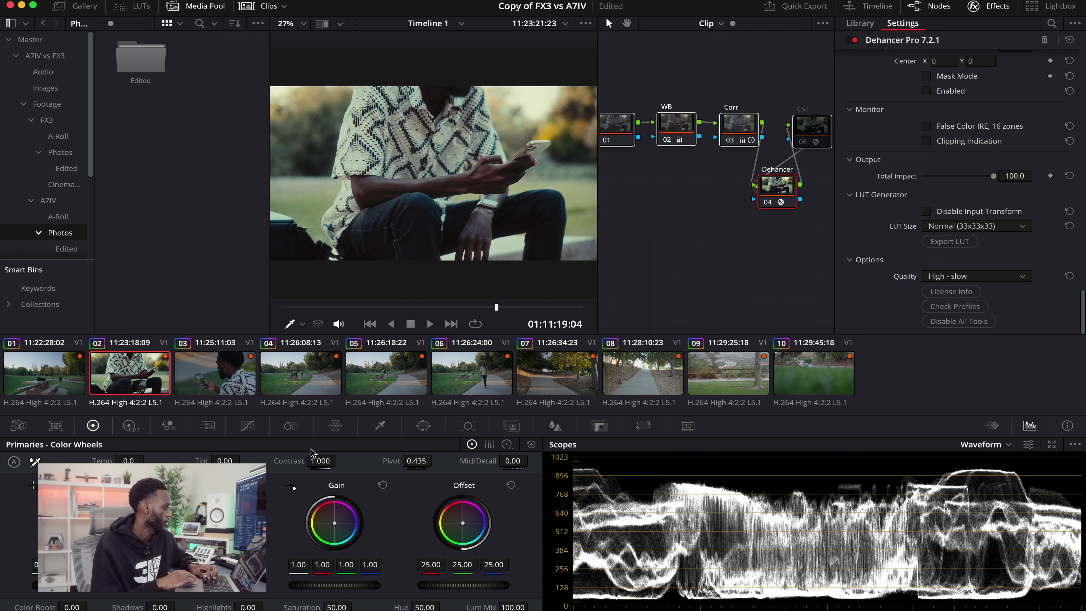
click(54, 368)
key(super+a)
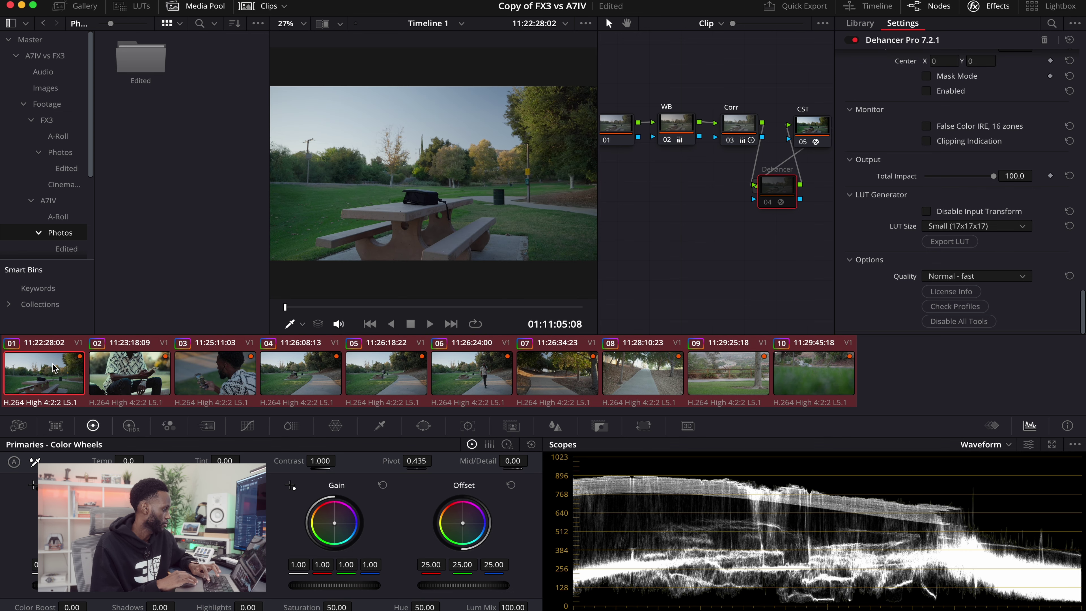
key(super+v)
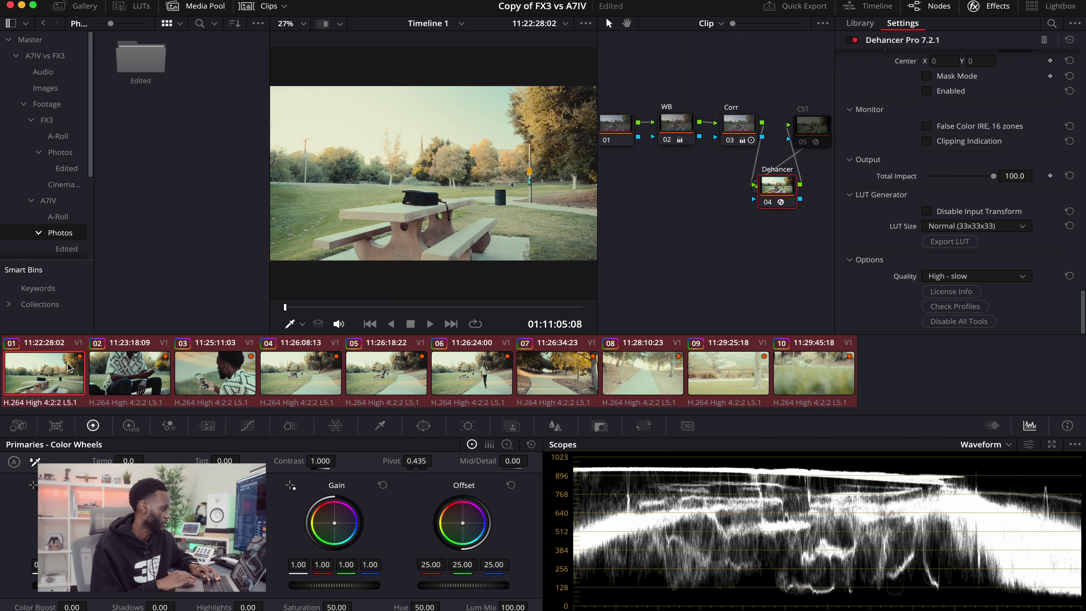
click(65, 383)
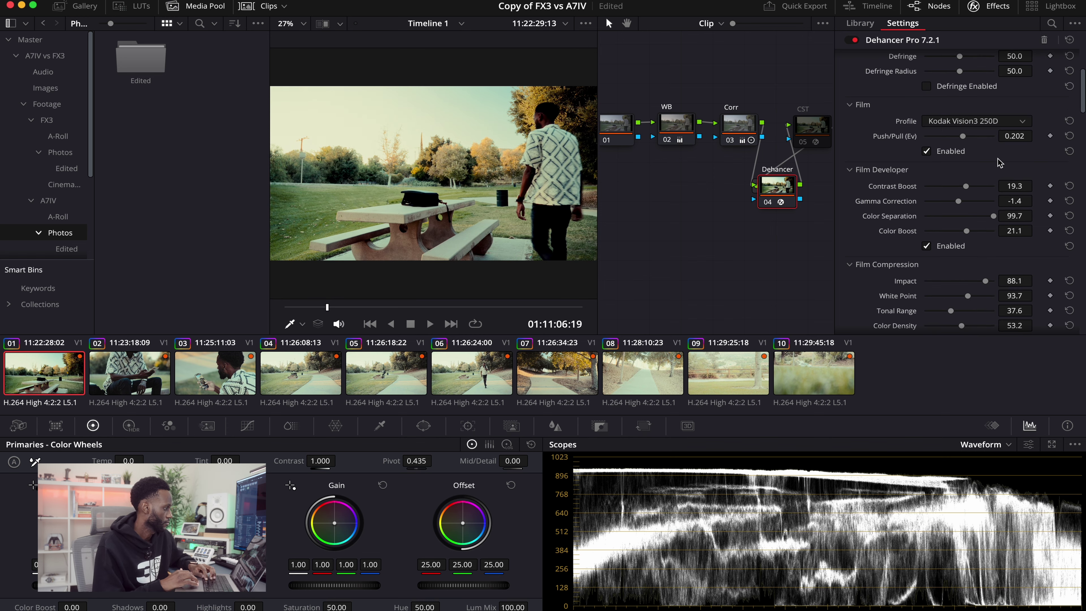
scroll(995, 217, up, 5)
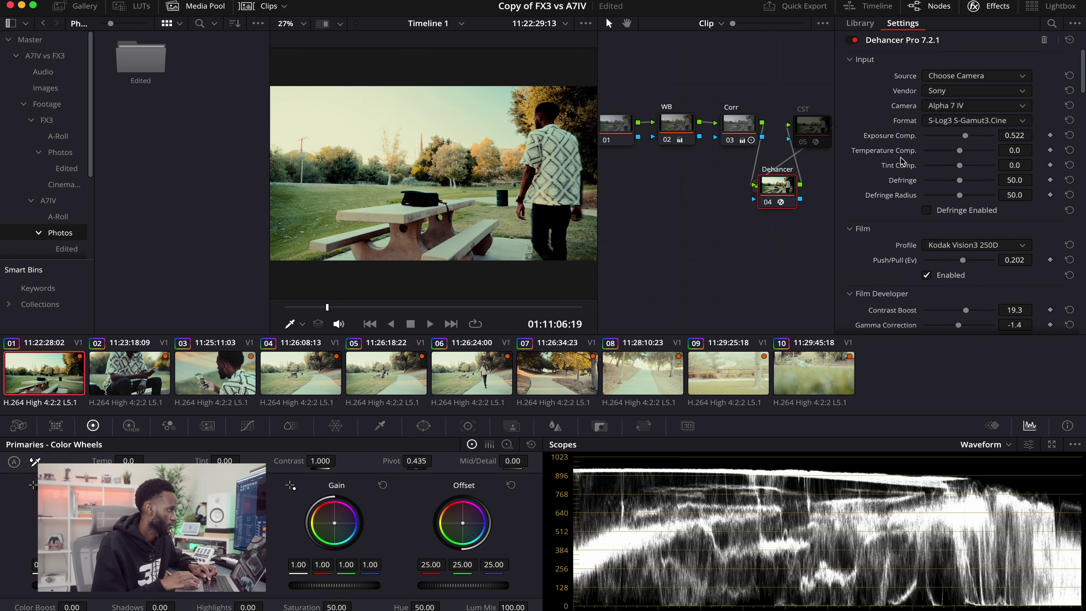